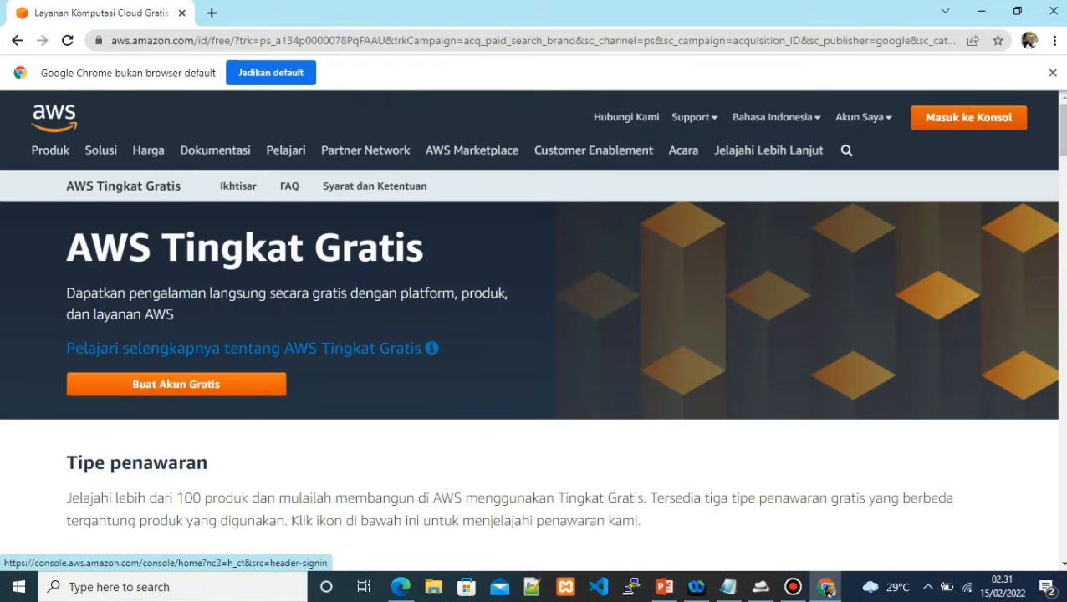
Go from the AWS Free Tier page to the console sign-in via 'Masuk ke Konsol'
click(968, 117)
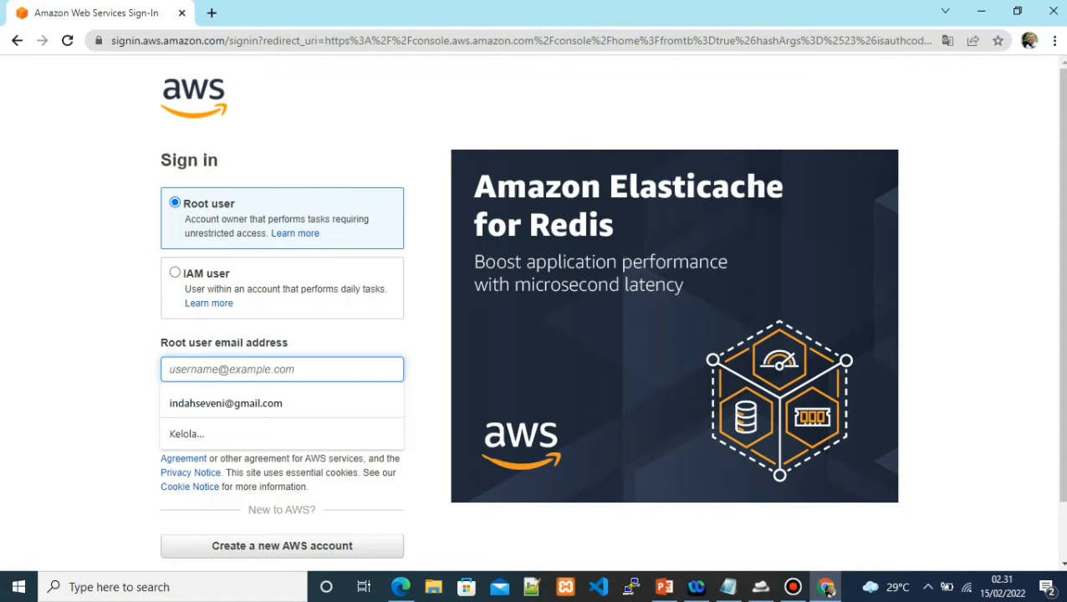
Enter the saved root user e-mail address and continue
text(mau)
key(Down)
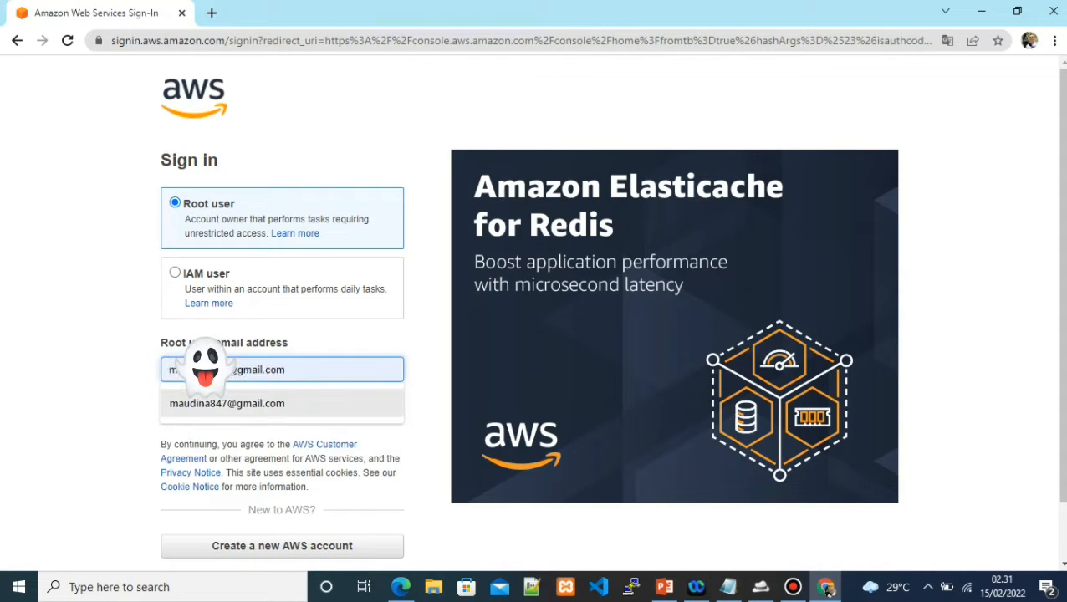
key(Return)
key(Return)
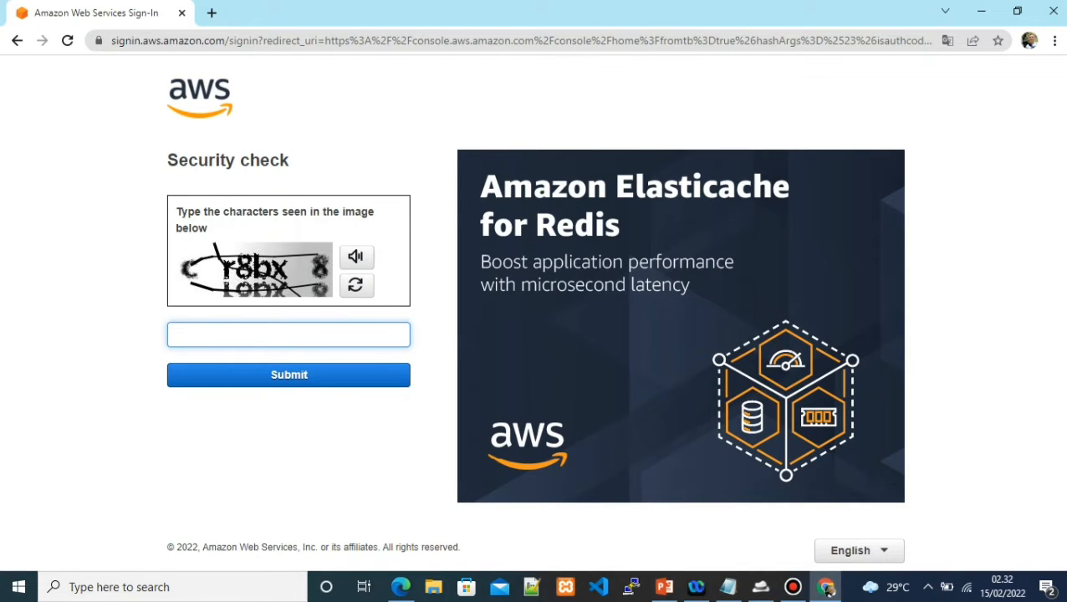
Pass the character security check and sign in with the root password
text(r8bx8)
key(Return)
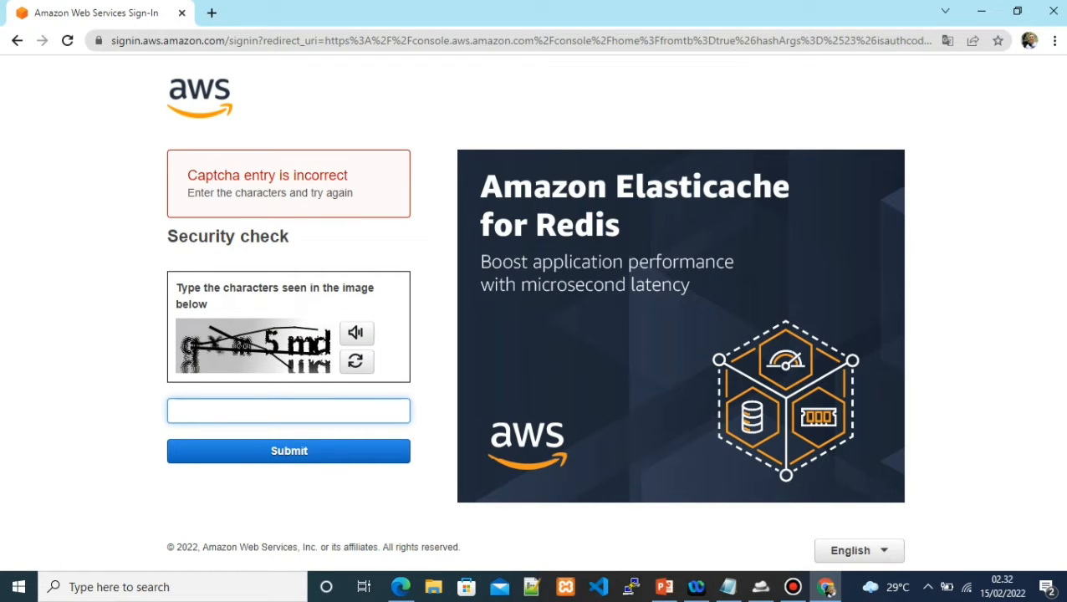
text(qxm5md)
key(Return)
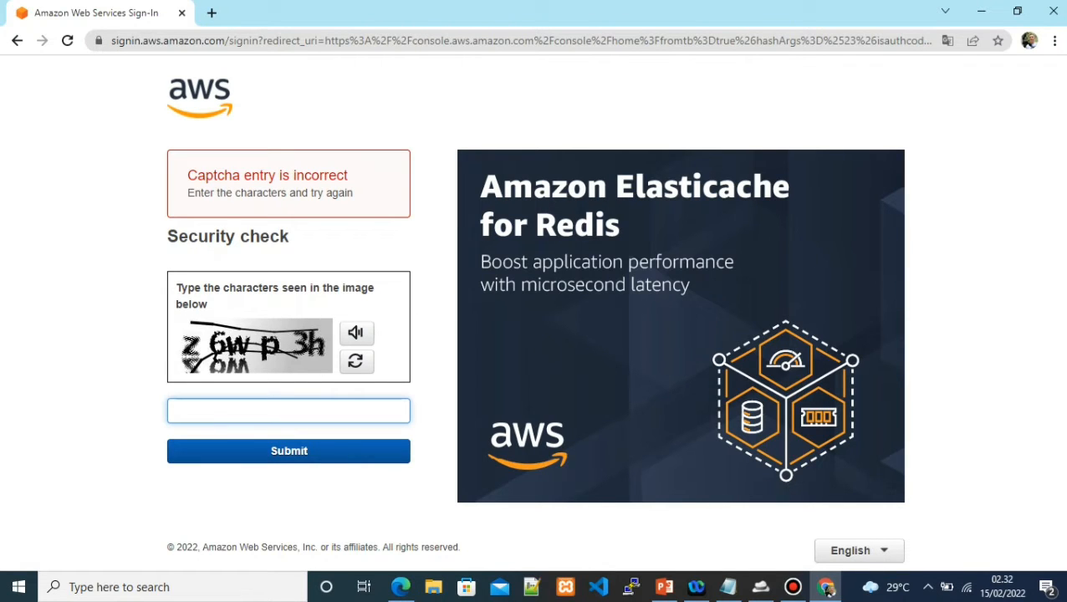
text(z6wp3h)
key(Return)
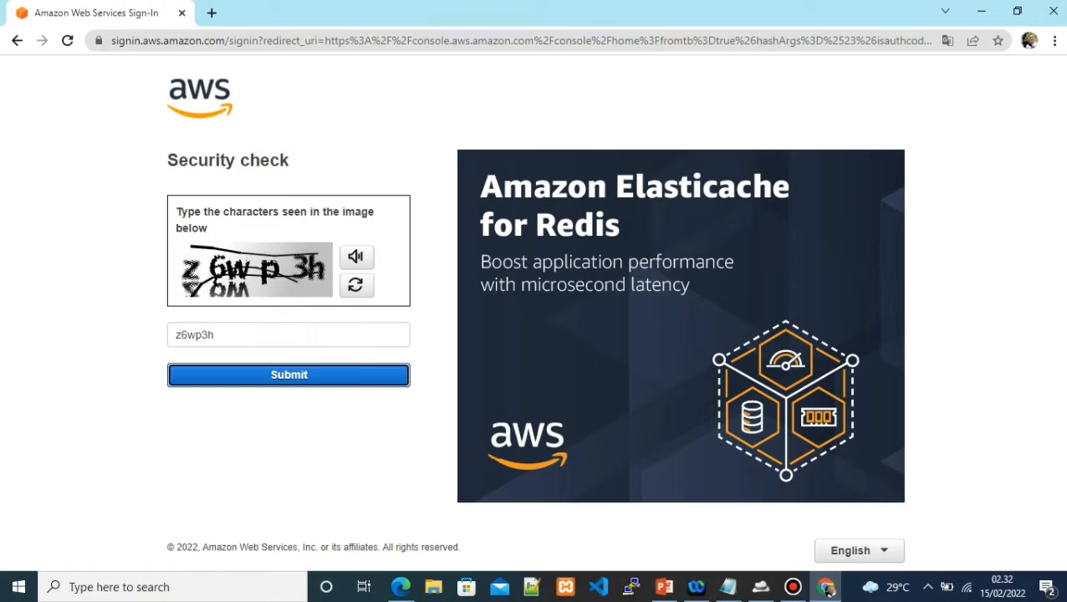
text(•••••)
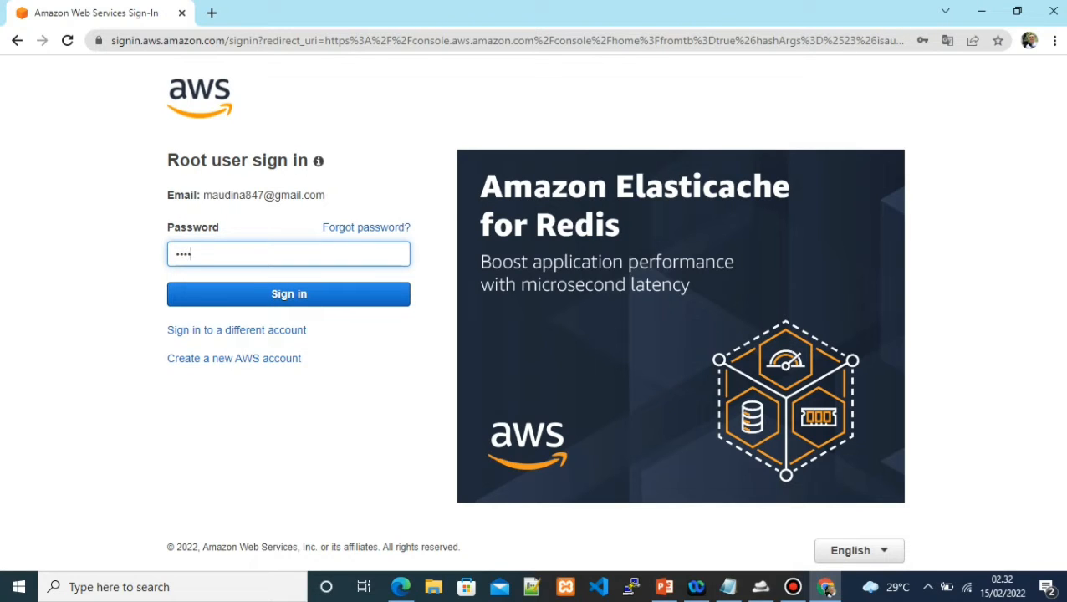
text(•••)
key(Return)
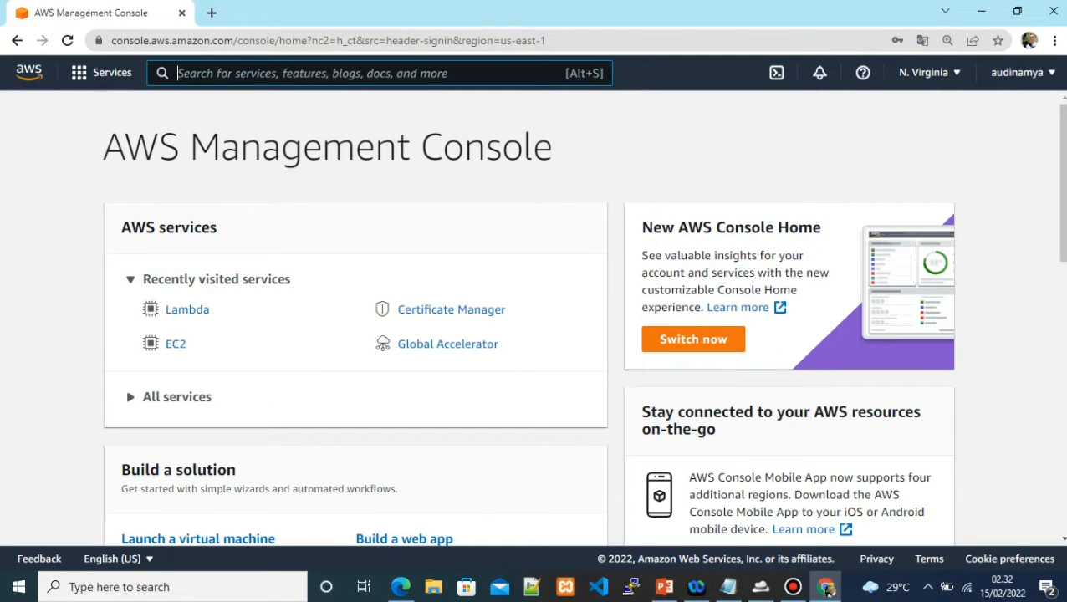
Search the console for 'light' and open the Lightsail service
text(light)
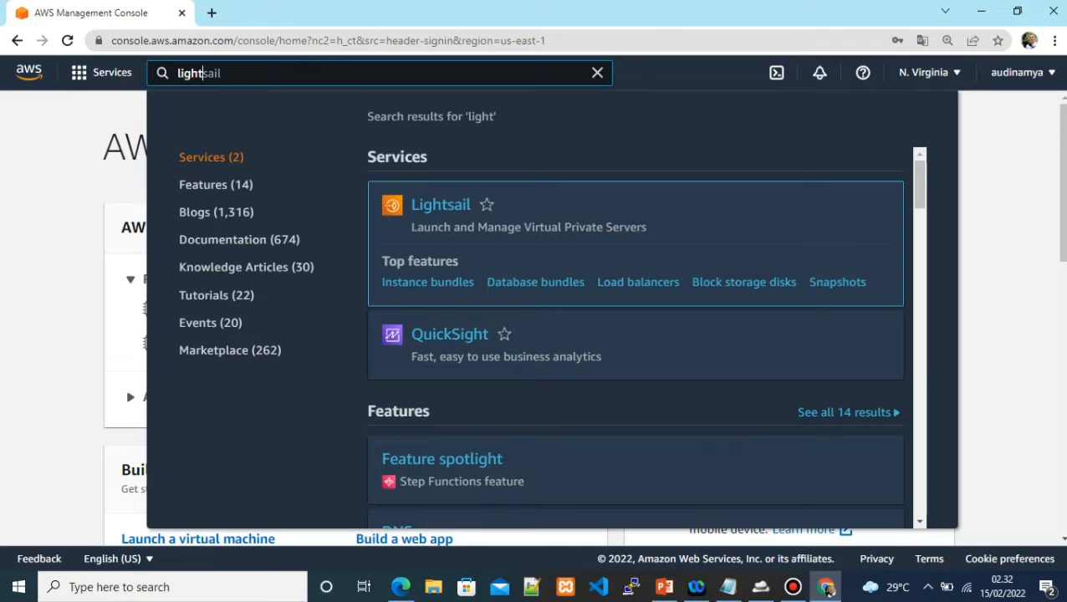
key(Return)
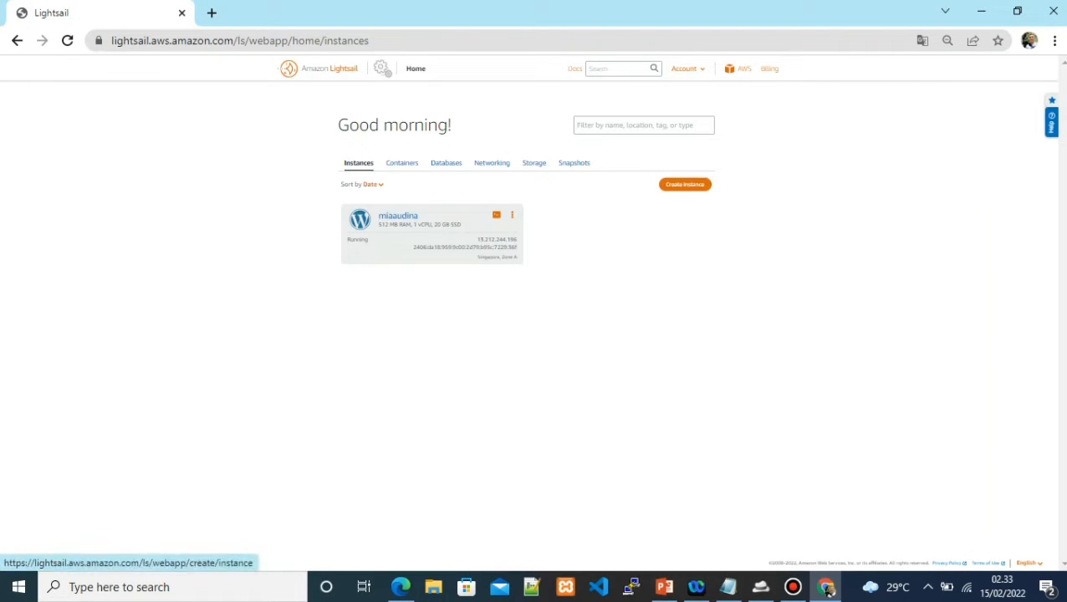
Create a Linux/Unix WordPress instance on the $3.5 plan named web-seven1
click(685, 184)
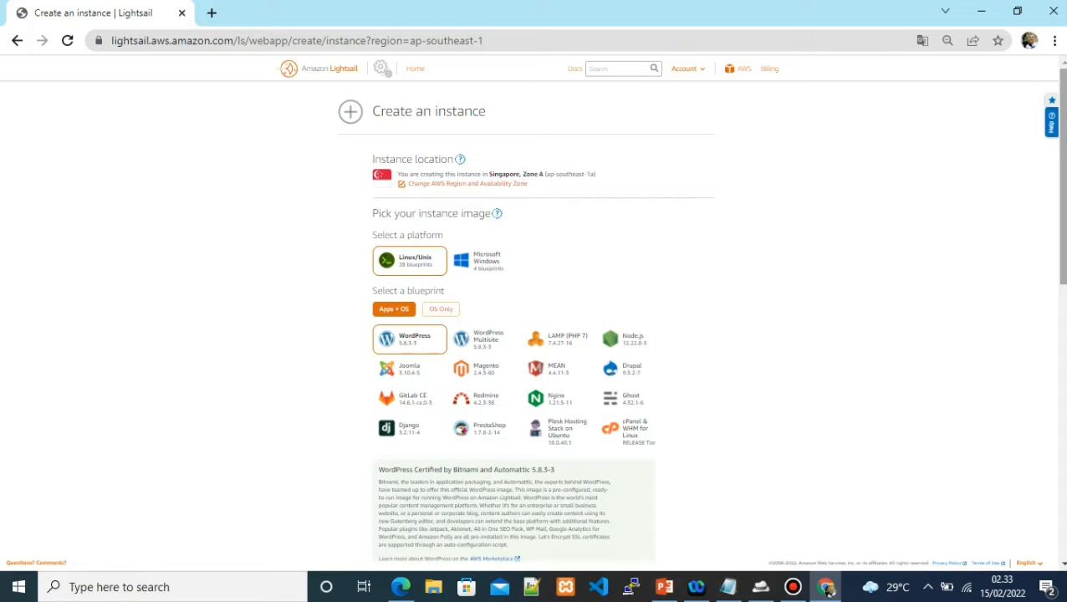
scroll(535, 334, down, 3)
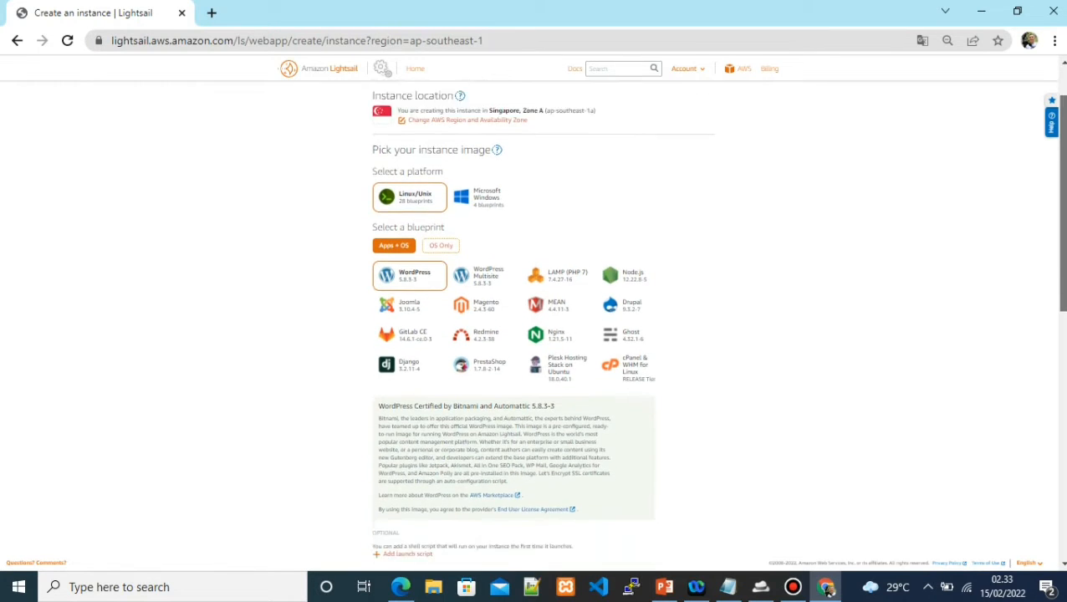
drag(1063, 262, 1063, 360)
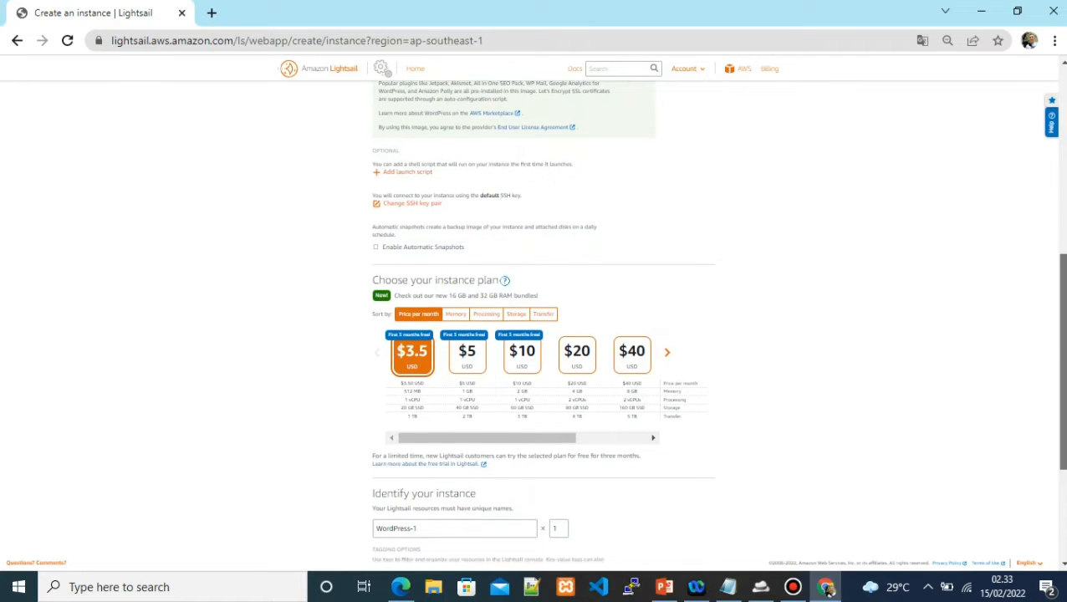
scroll(718, 320, down, 1)
scroll(717, 320, down, 2)
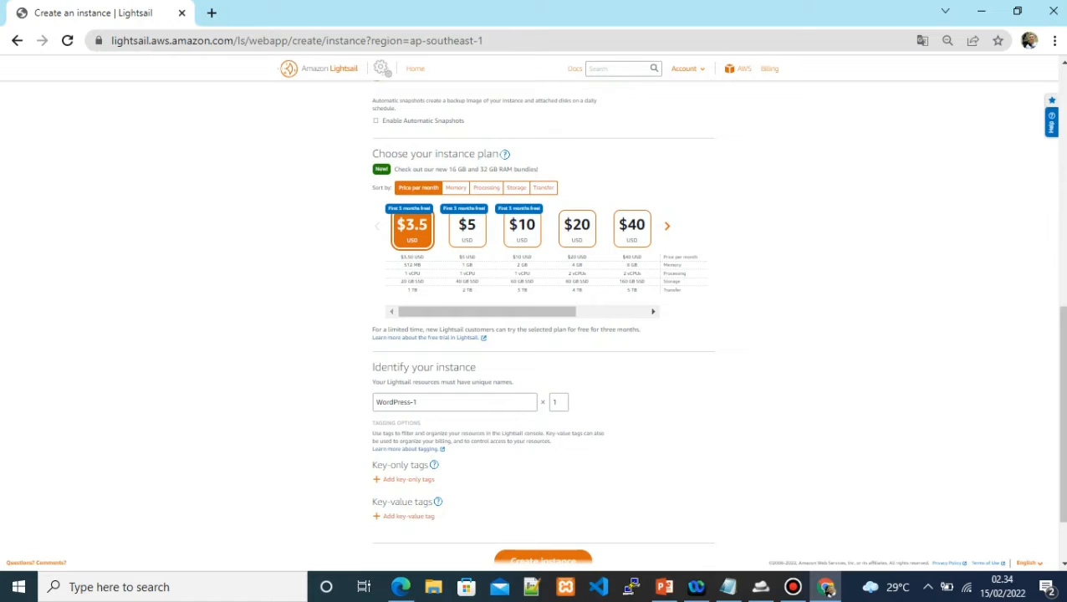
triple_click(396, 402)
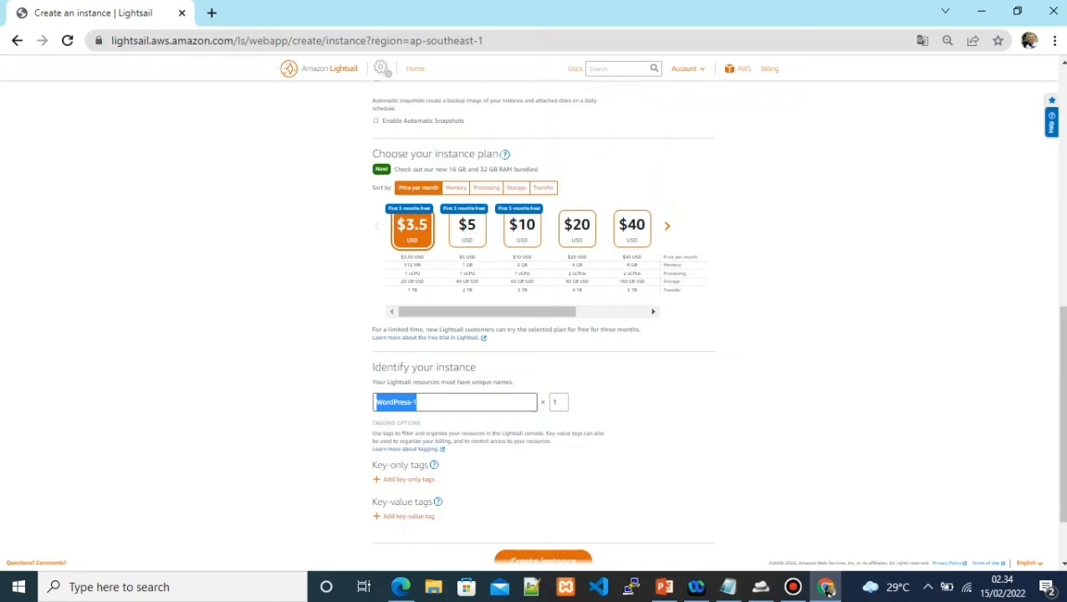
text(web)
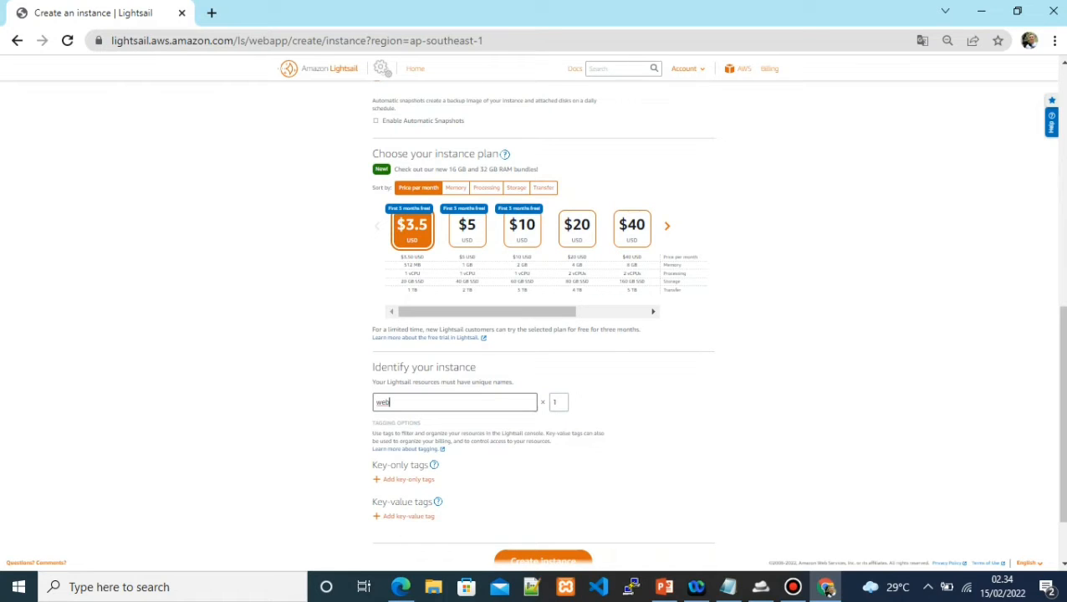
text(-se)
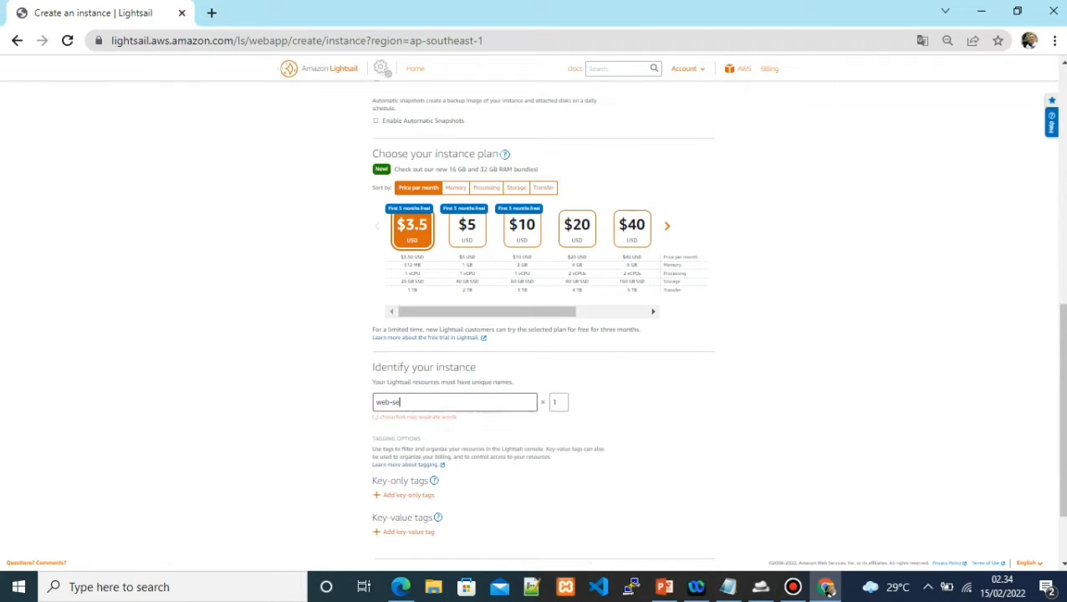
text(ven1)
drag(1062, 418, 1062, 455)
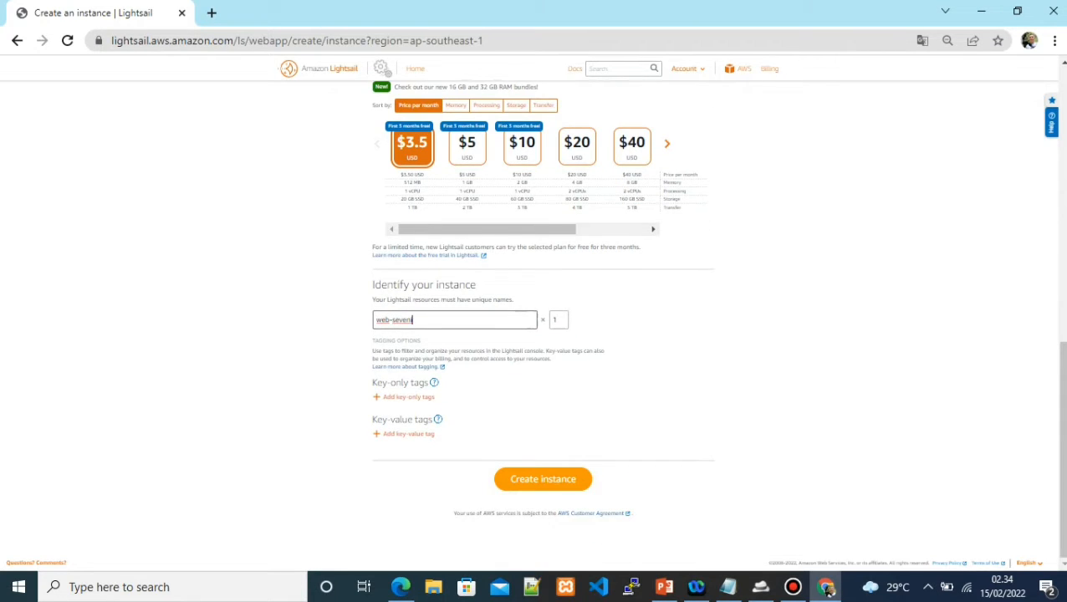
key(Return)
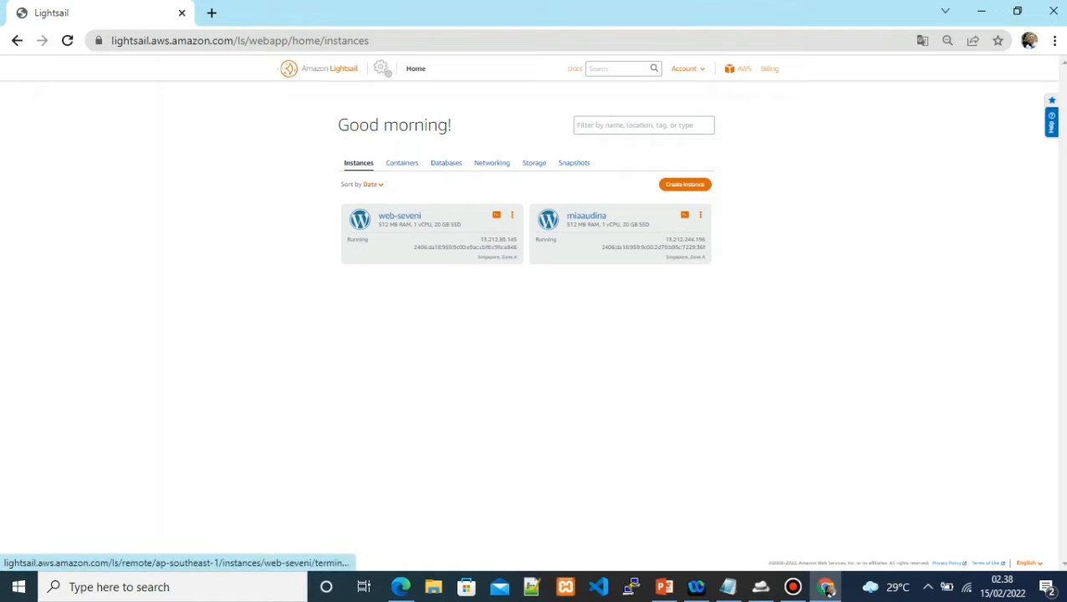
Open web-seveni's SSH terminal and copy its public IP 13.212.88.145
key(Return)
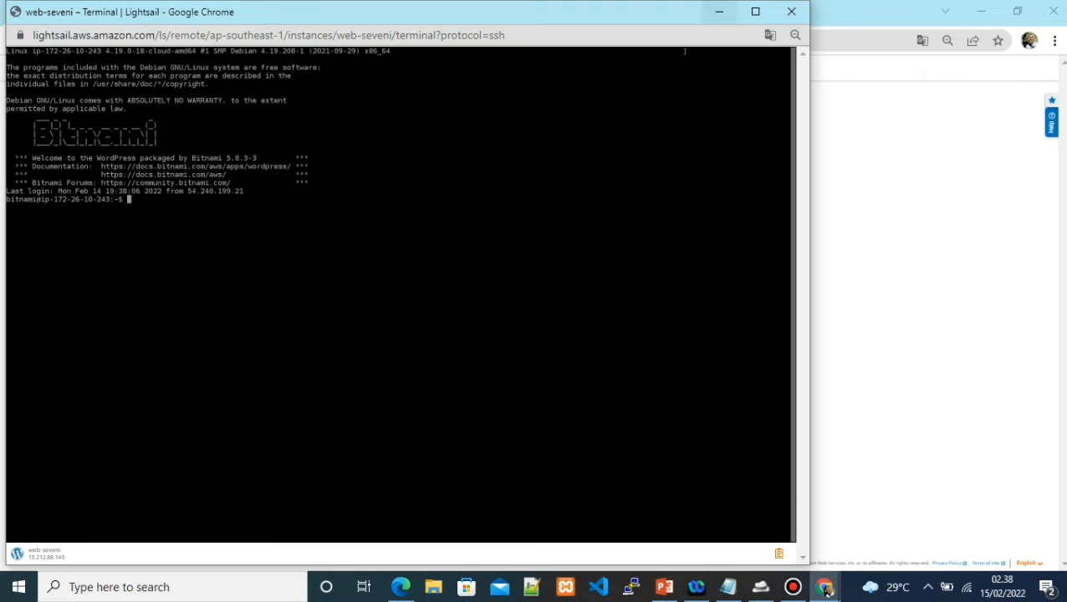
click(719, 12)
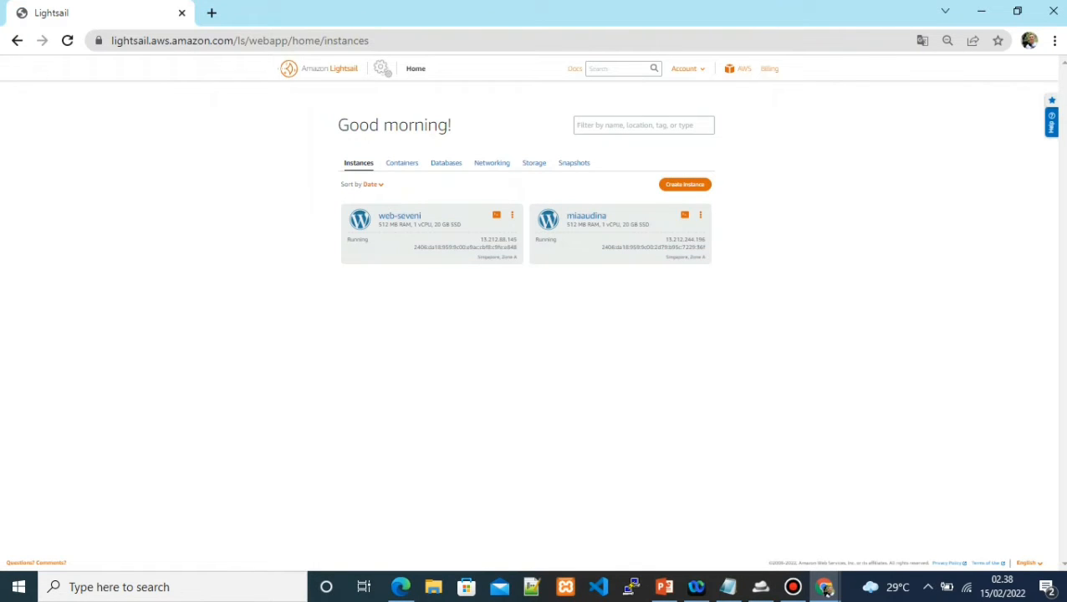
drag(479, 240, 517, 240)
right_click(512, 248)
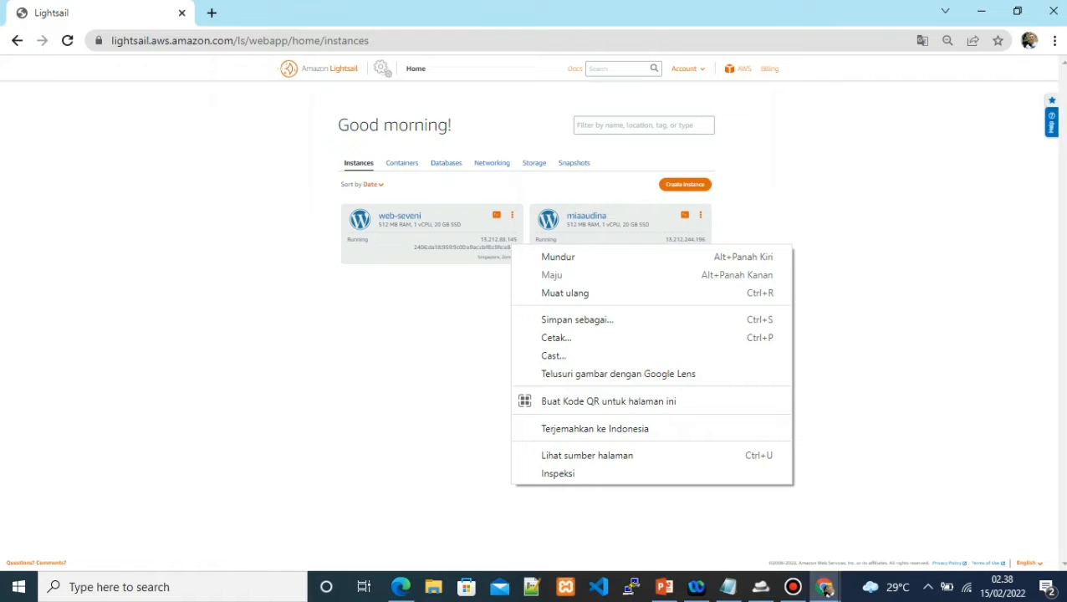
drag(479, 240, 517, 240)
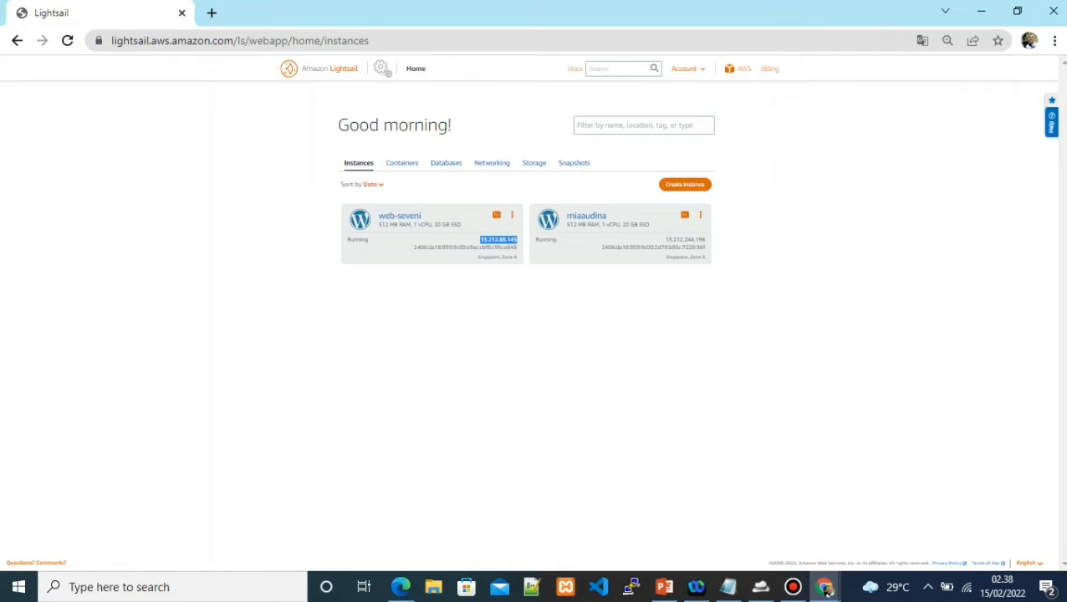
right_click(494, 239)
click(519, 250)
click(212, 12)
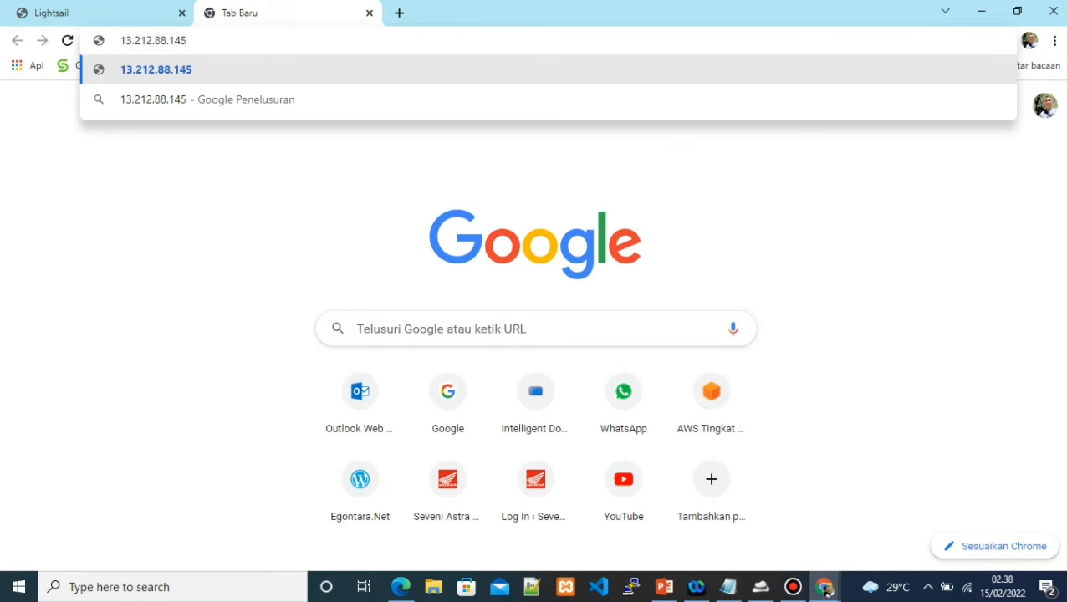
Load the WordPress login at 13.212.88.145/wp-admin and enter the username 'user'
text(/wp-admin)
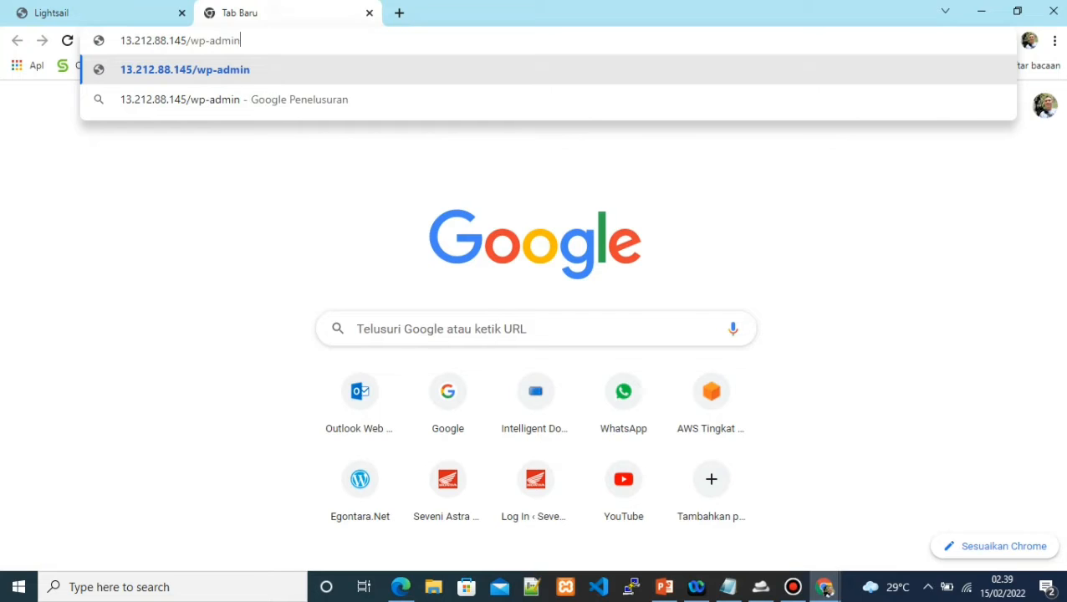
key(Return)
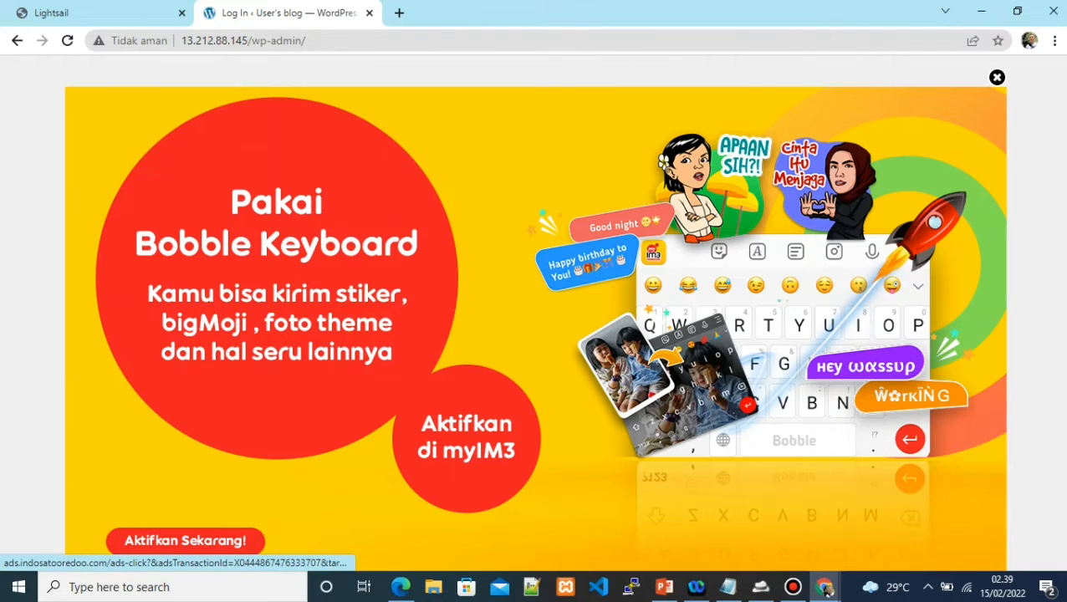
click(996, 76)
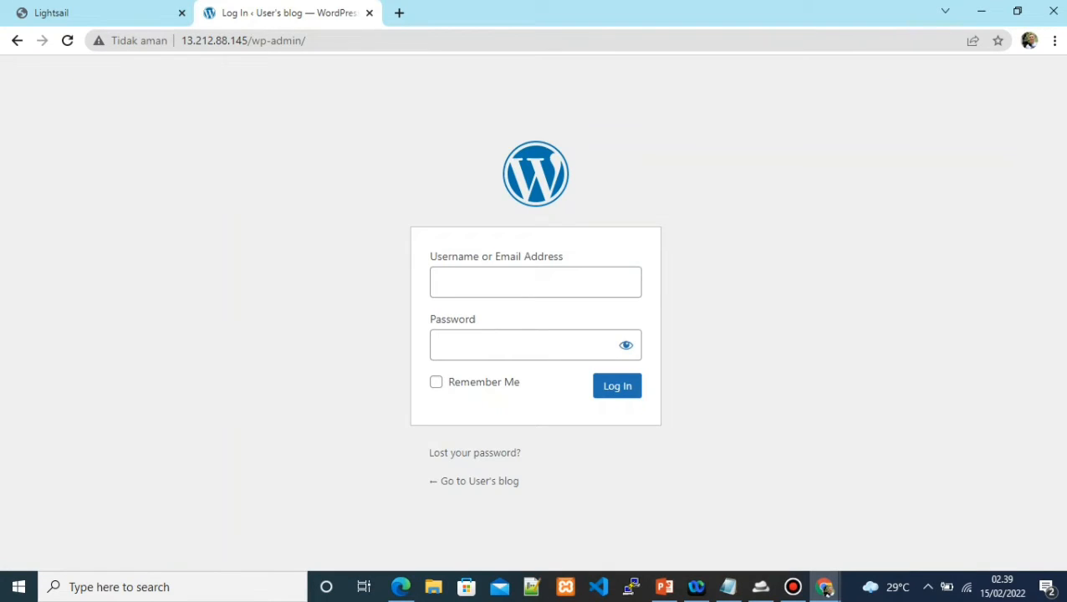
click(535, 283)
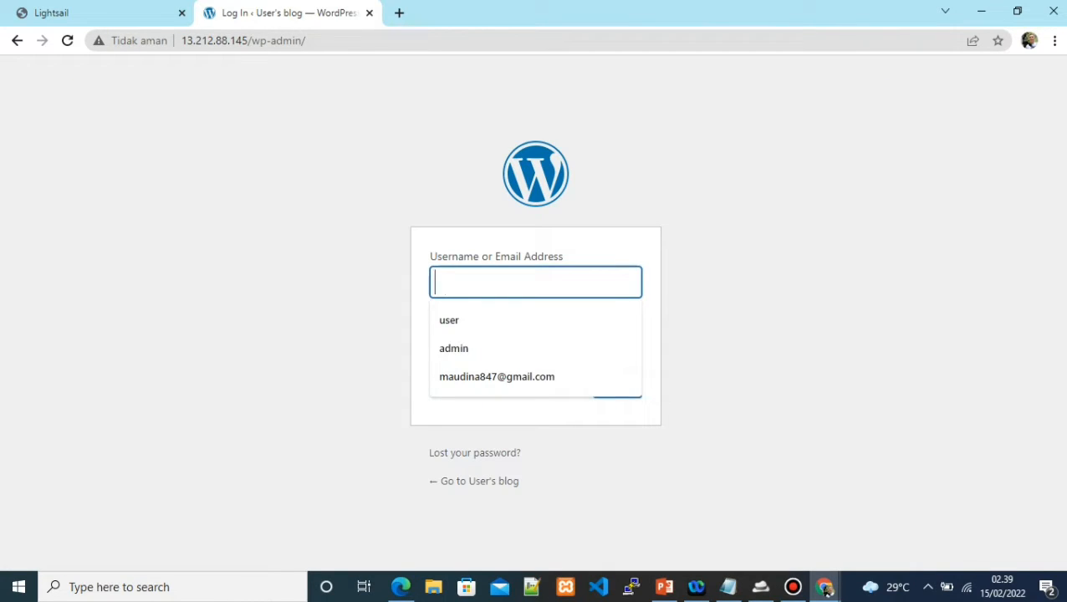
text(user)
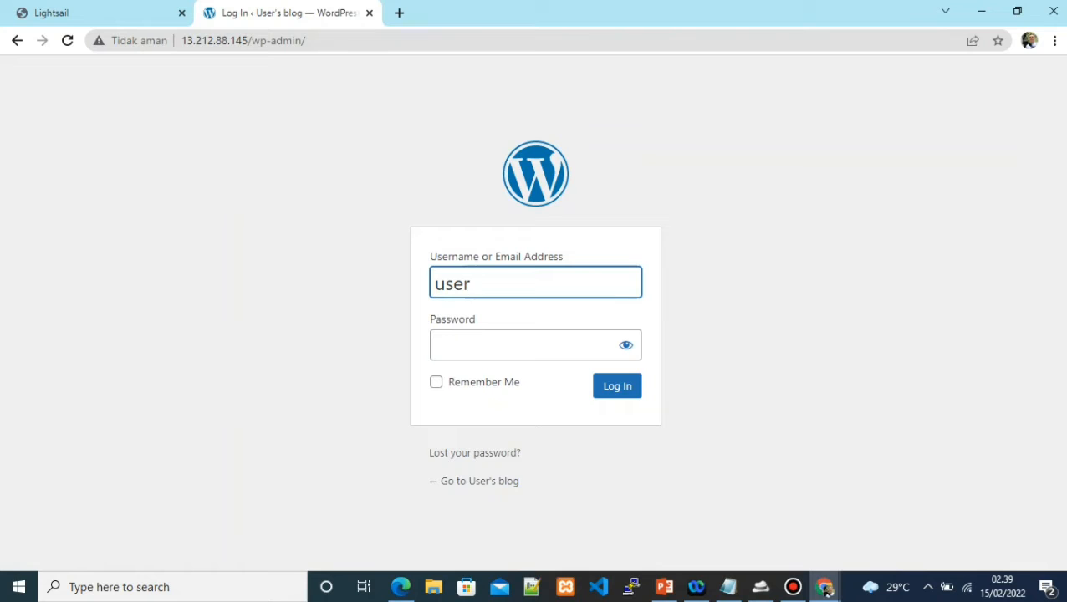
click(97, 13)
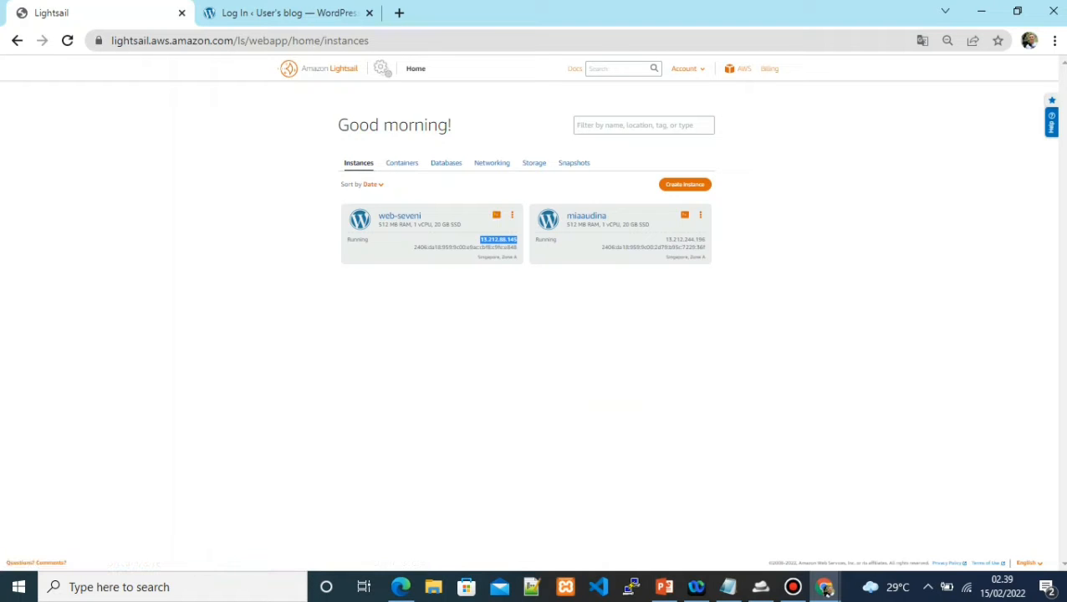
Bring web-seveni's SSH terminal window back to the front
mouse_move(825, 588)
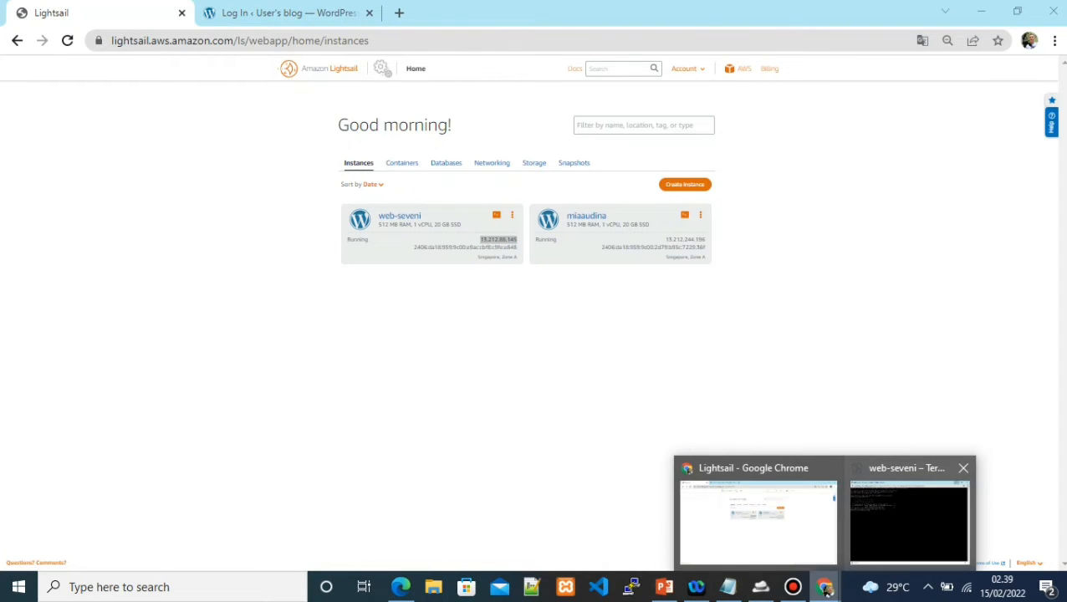
click(909, 522)
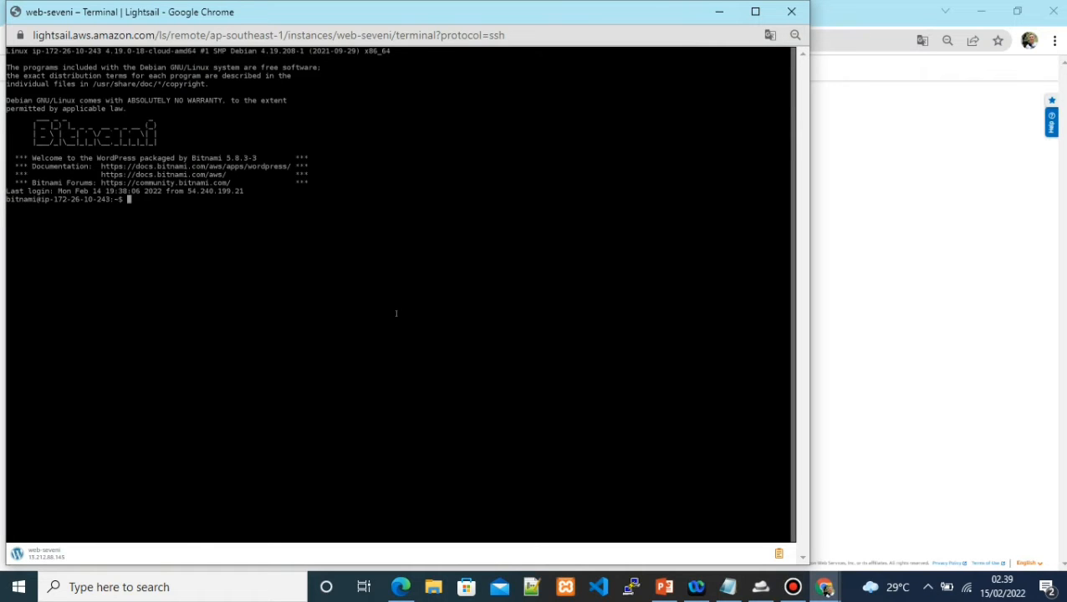
click(719, 11)
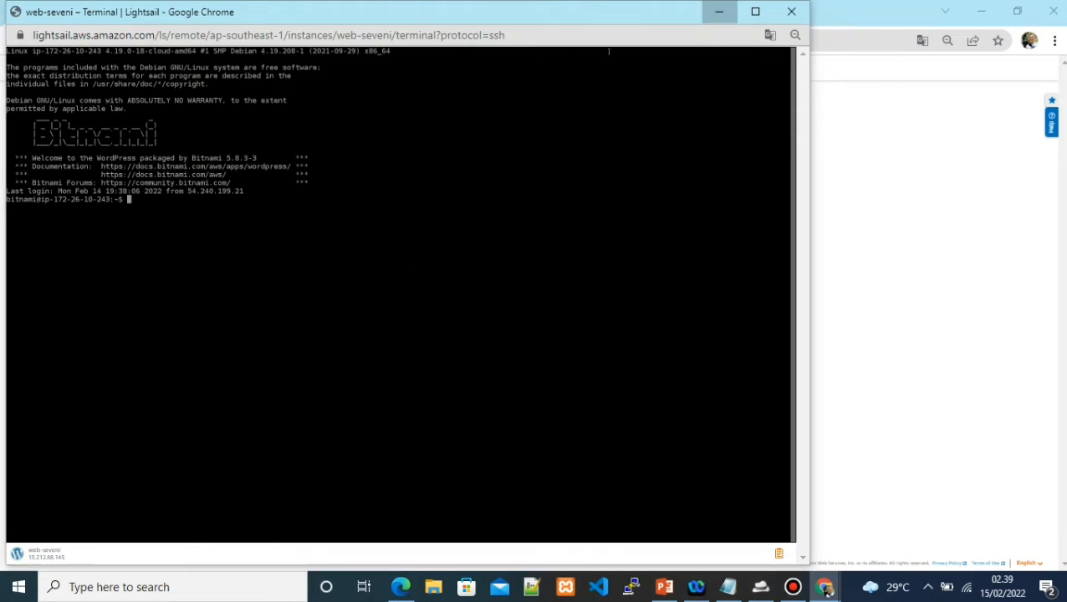
key(ctrl+Tab)
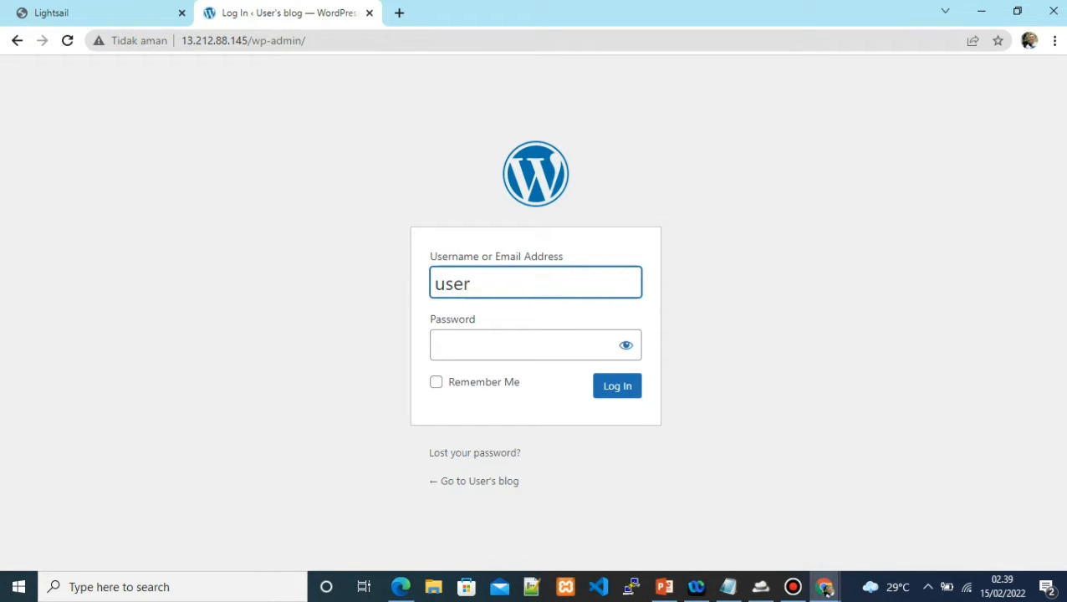
key(ctrl+shift+Tab)
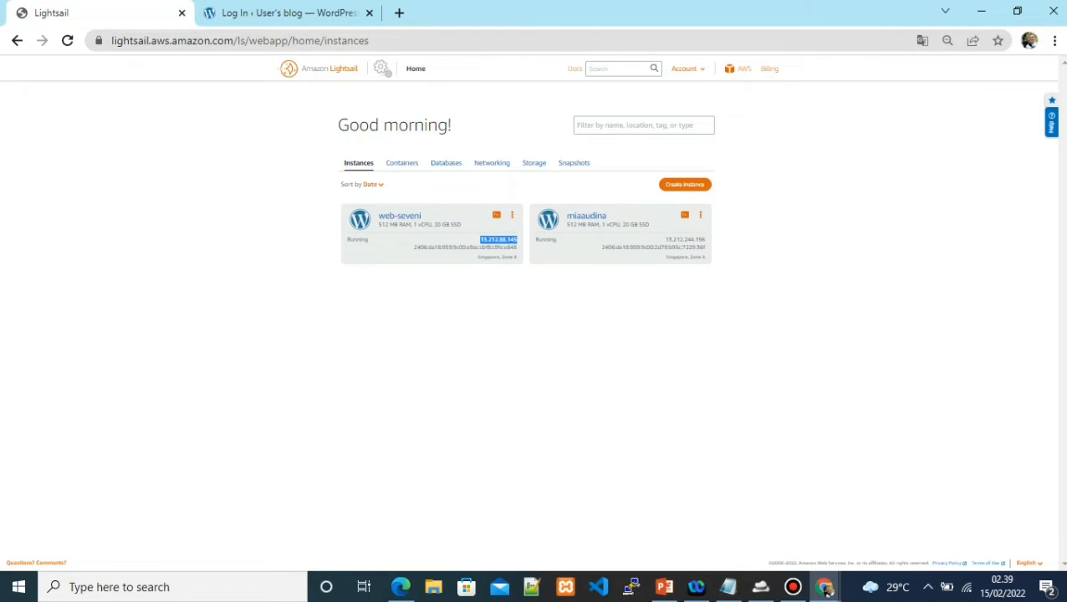
right_click(825, 589)
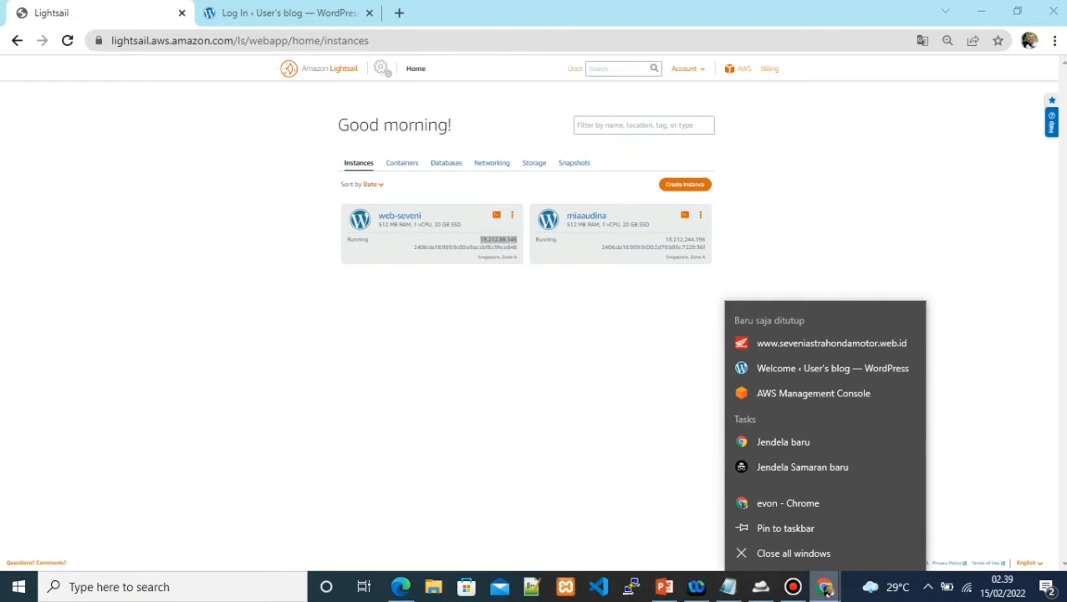
click(825, 589)
click(910, 523)
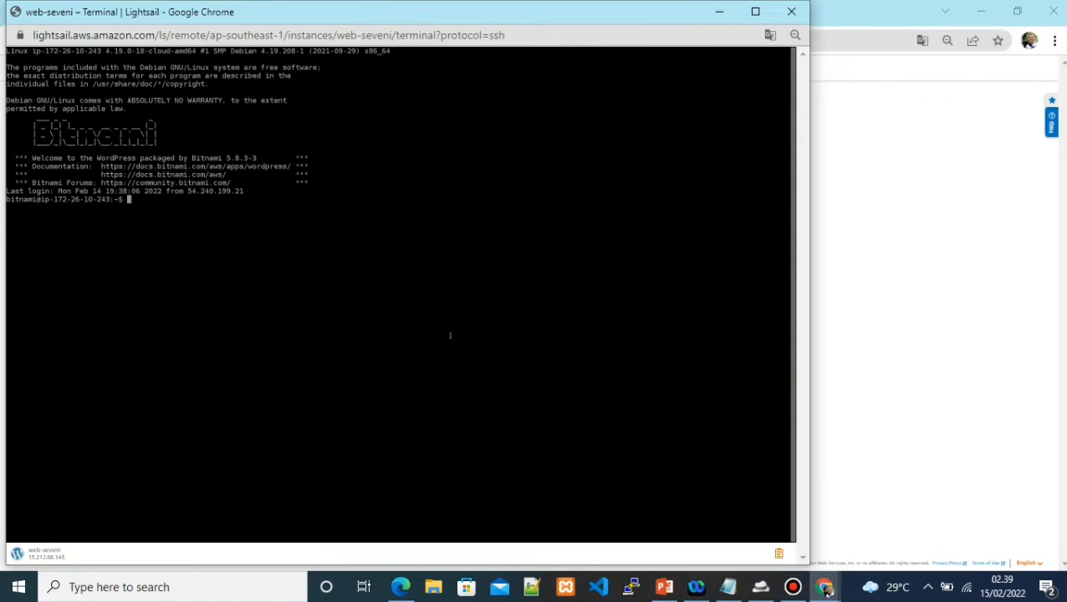
Print bitnami_application_password from the home directory and copy the password
text(cd $home)
key(Return)
text(ls)
key(Return)
text(cat bitnami_app)
key(Tab)
key(Return)
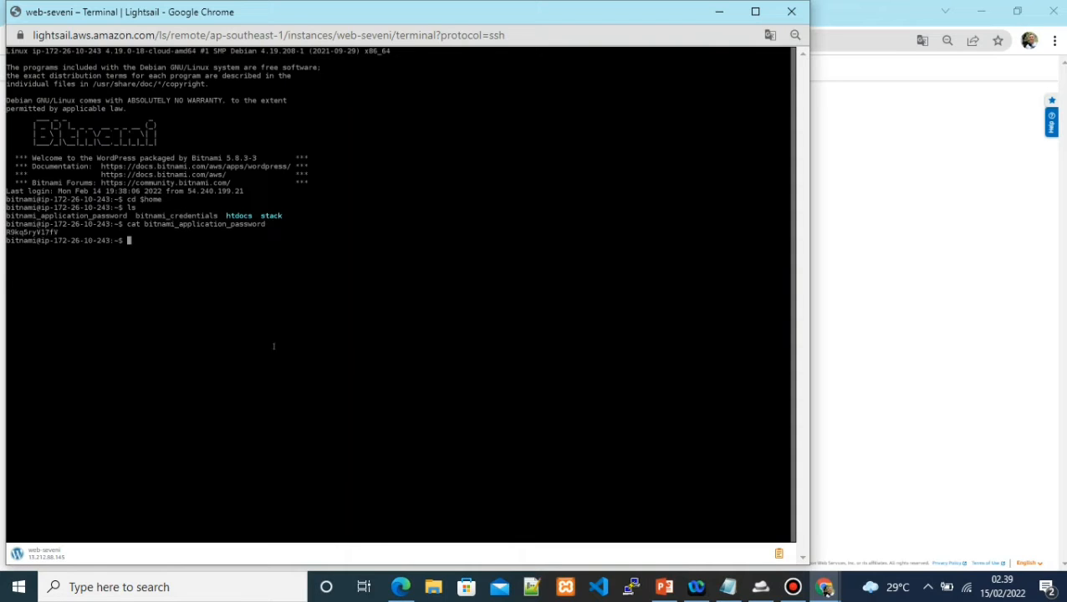
drag(63, 232, 7, 232)
right_click(17, 232)
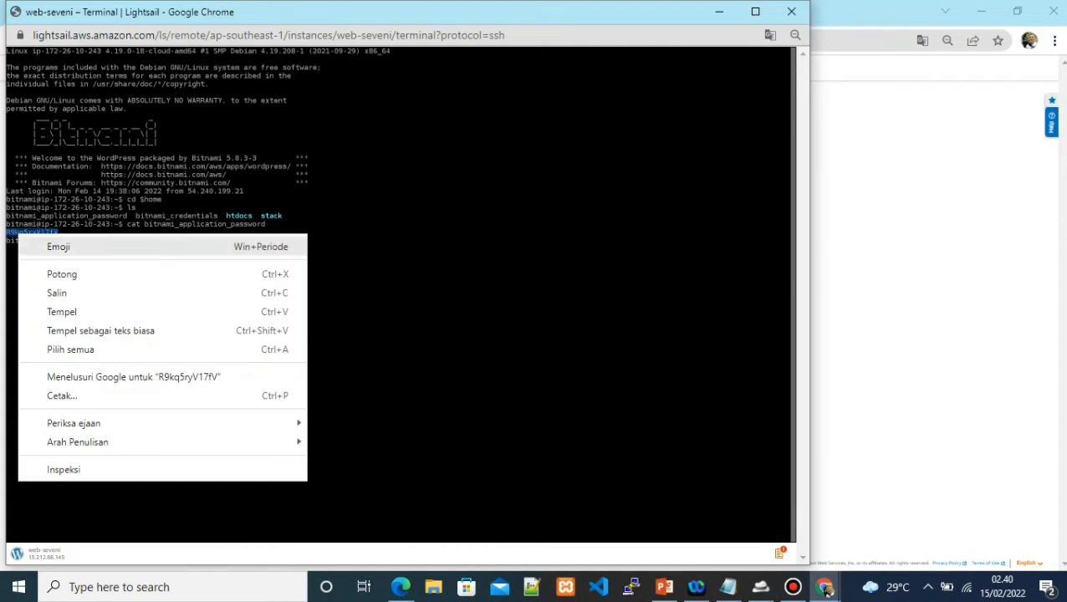
click(63, 293)
Log in to WordPress as 'user' with the pasted application password
click(719, 11)
key(ctrl+Tab)
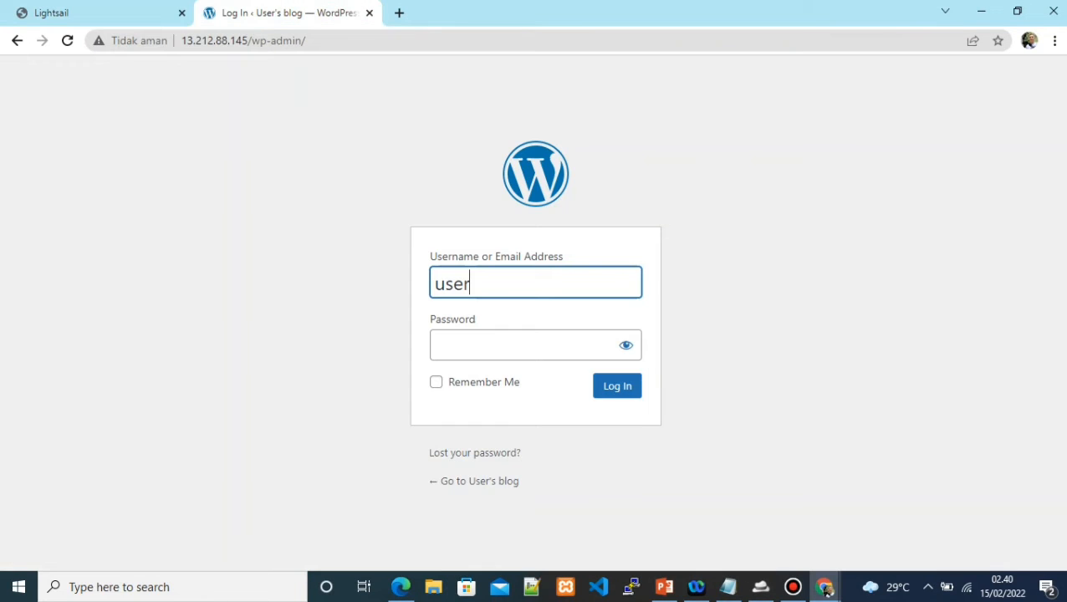
key(Tab)
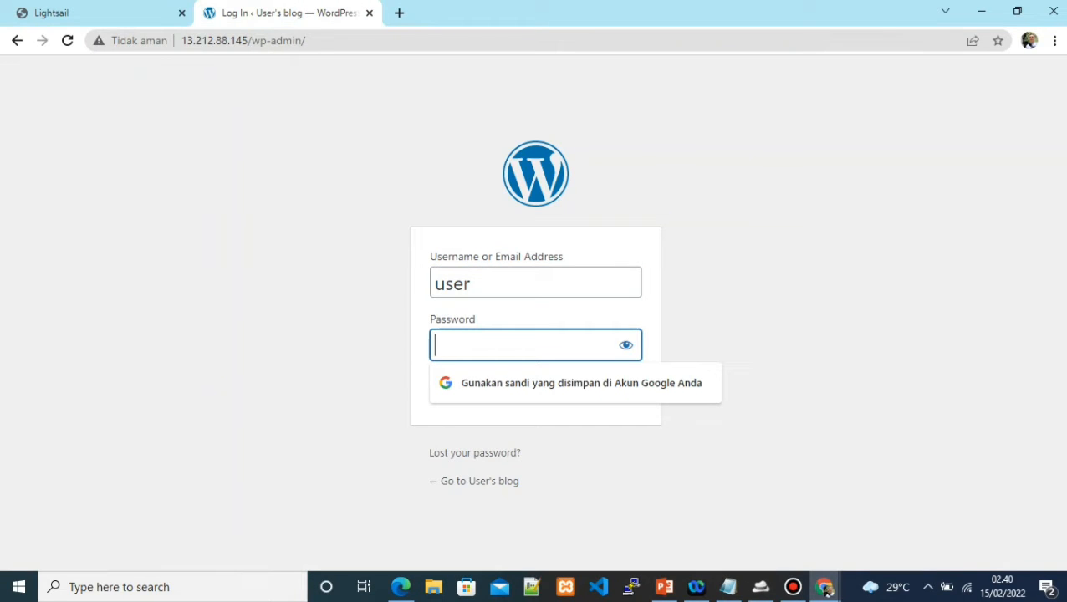
right_click(521, 345)
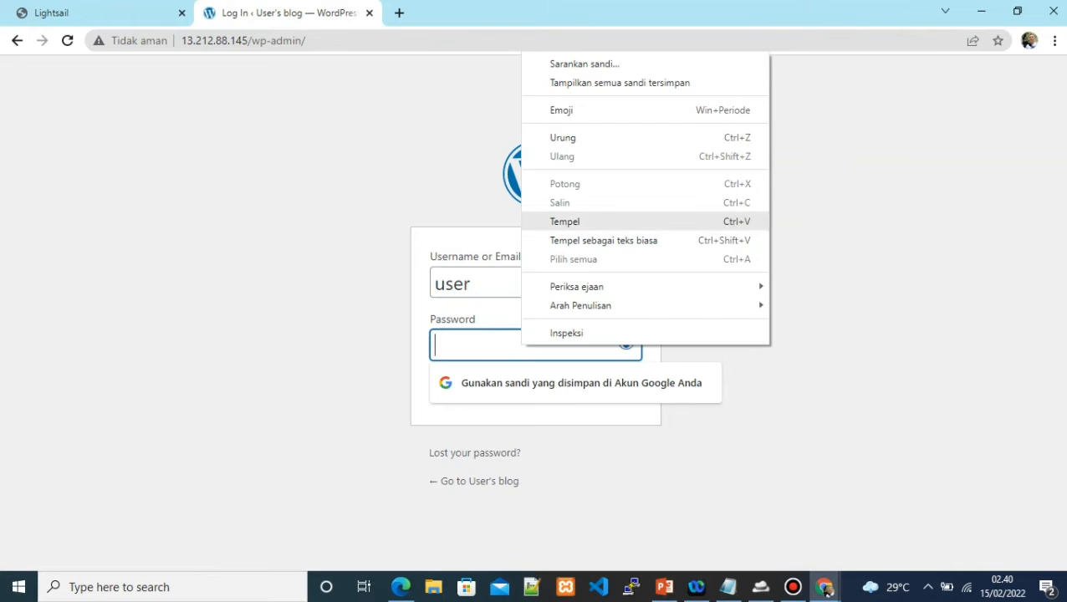
click(565, 222)
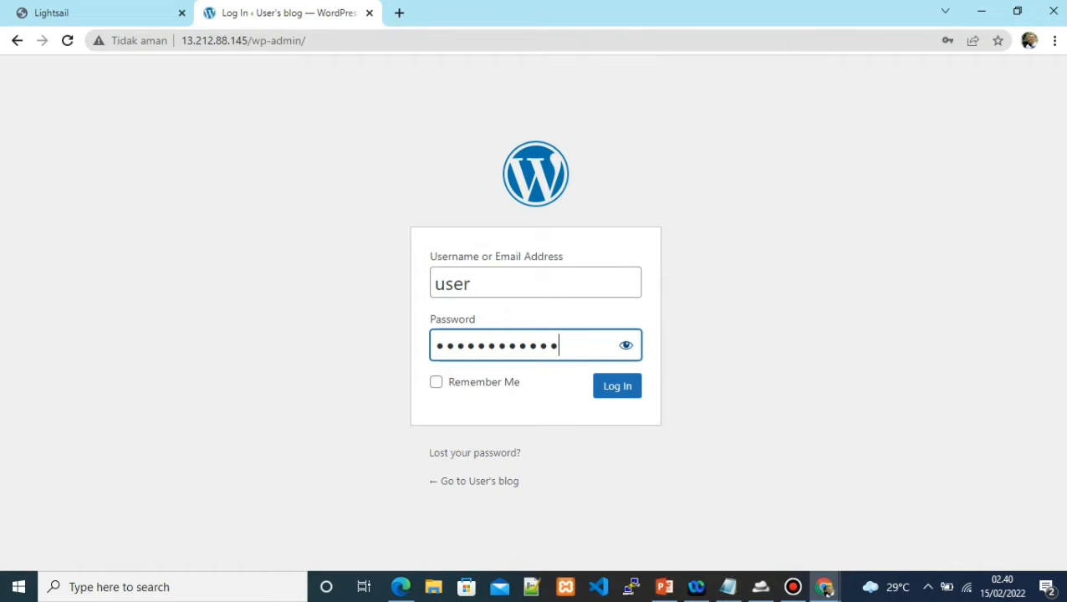
key(Tab)
key(Return)
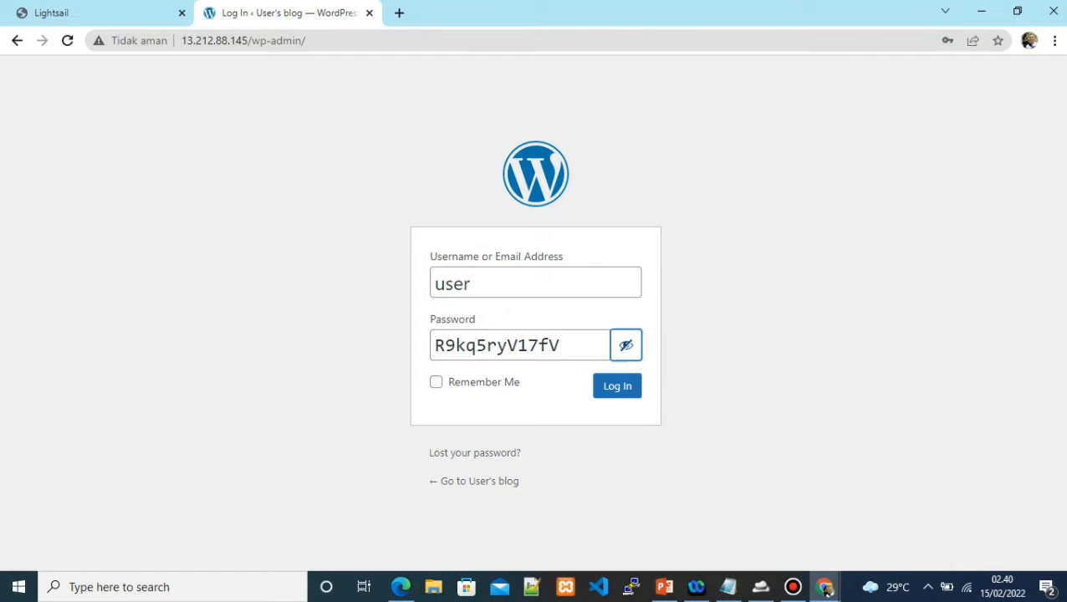
key(Tab)
key(Return)
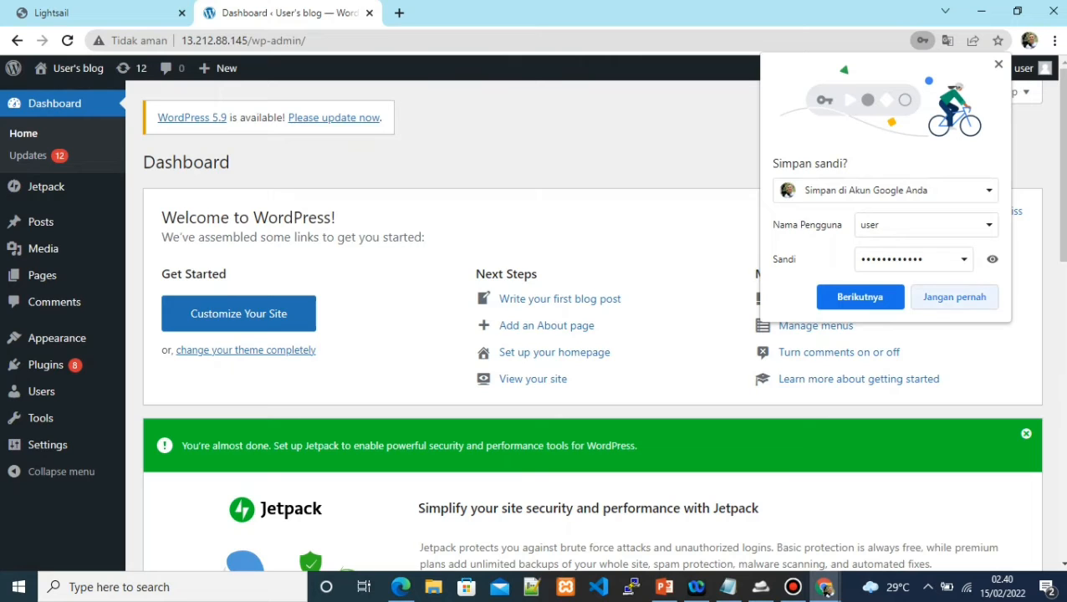
Decline Chrome's offer to save the password and go to Appearance > Themes
click(954, 297)
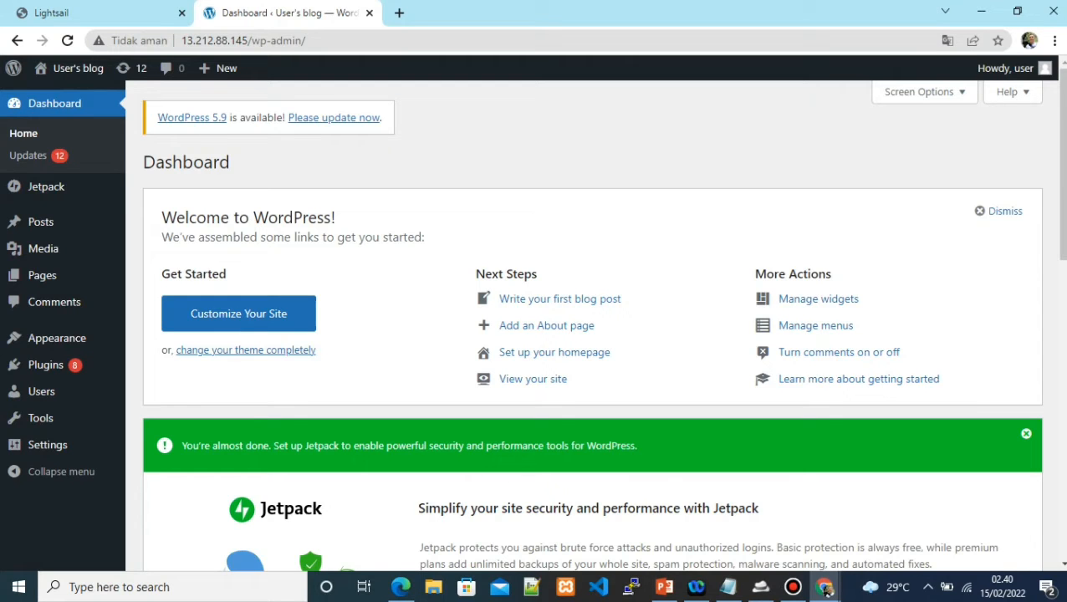
mouse_move(45, 365)
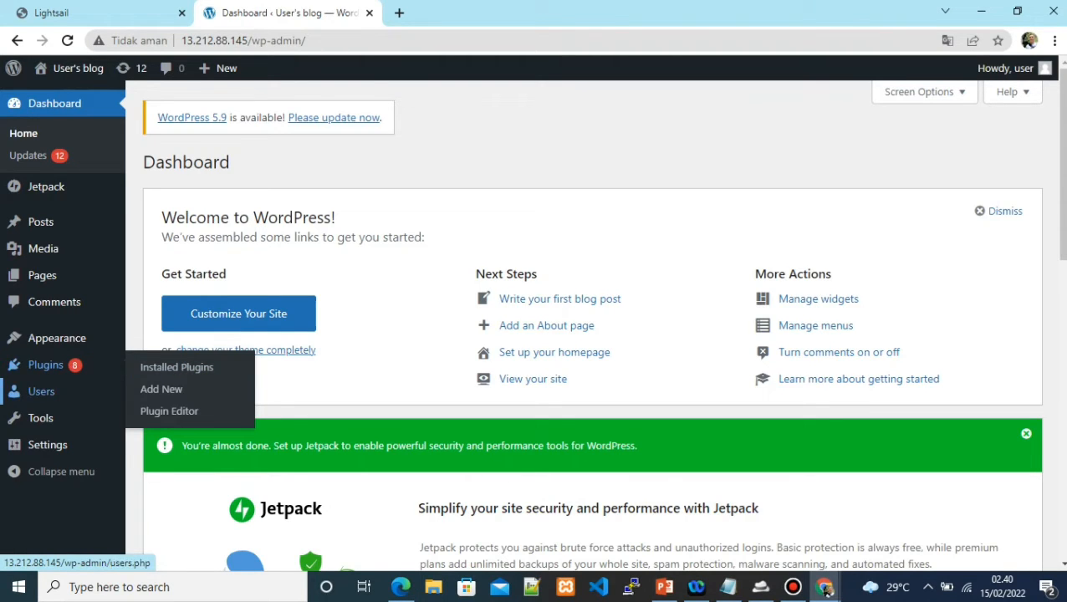
click(56, 337)
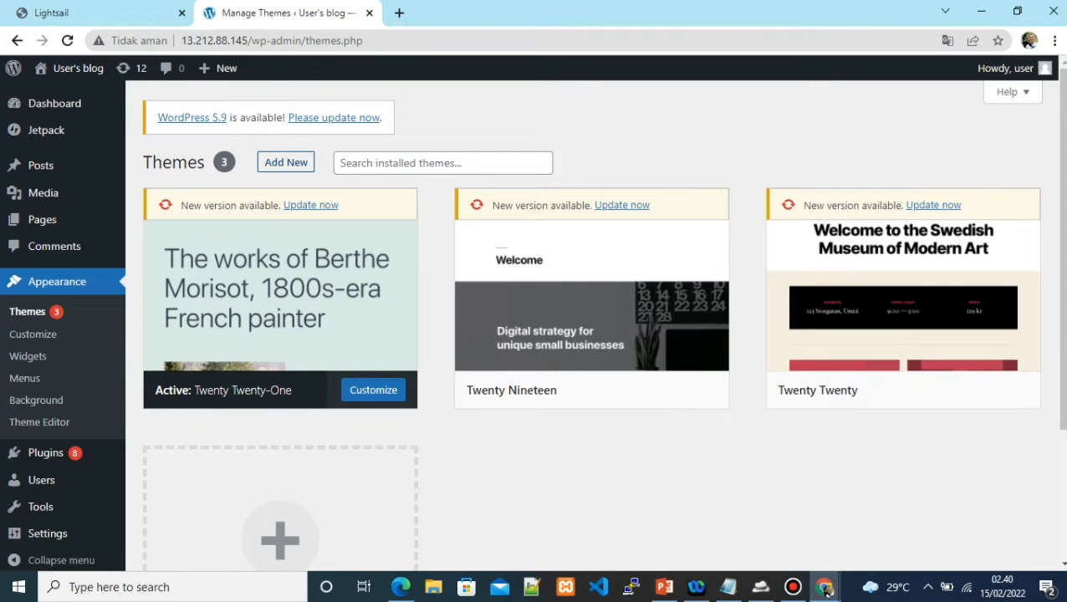
Open Add New themes and scroll the Popular gallery down to the Phlox theme
click(286, 162)
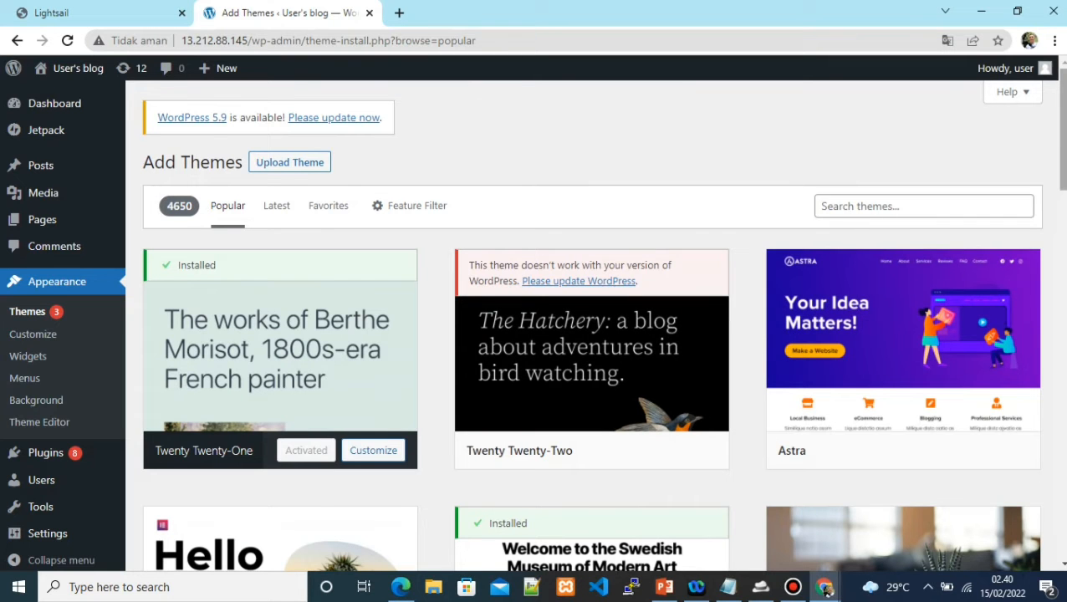
scroll(592, 326, down, 10)
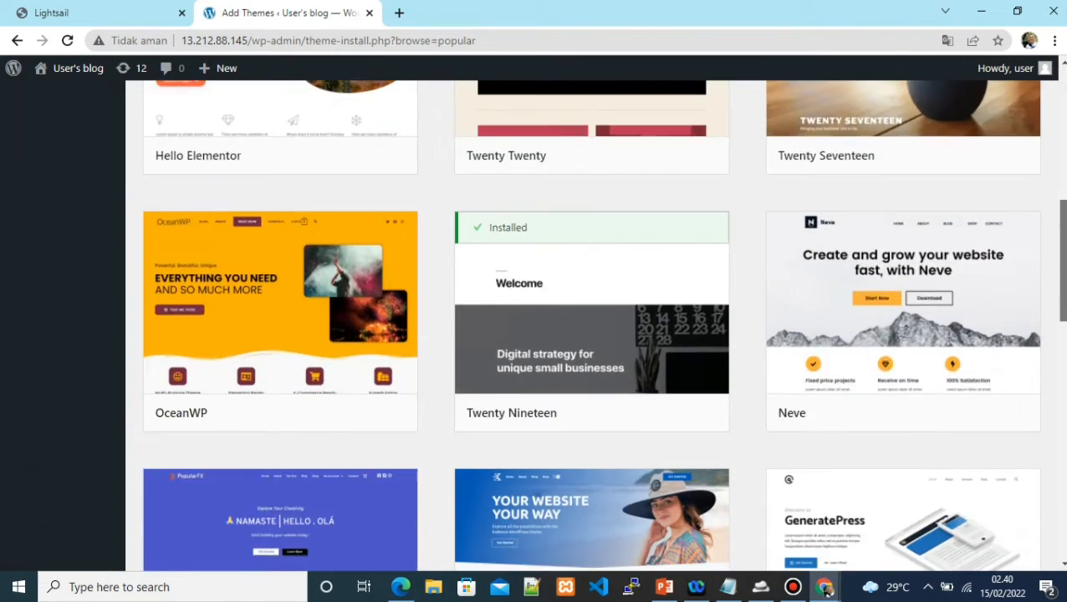
scroll(592, 326, down, 8)
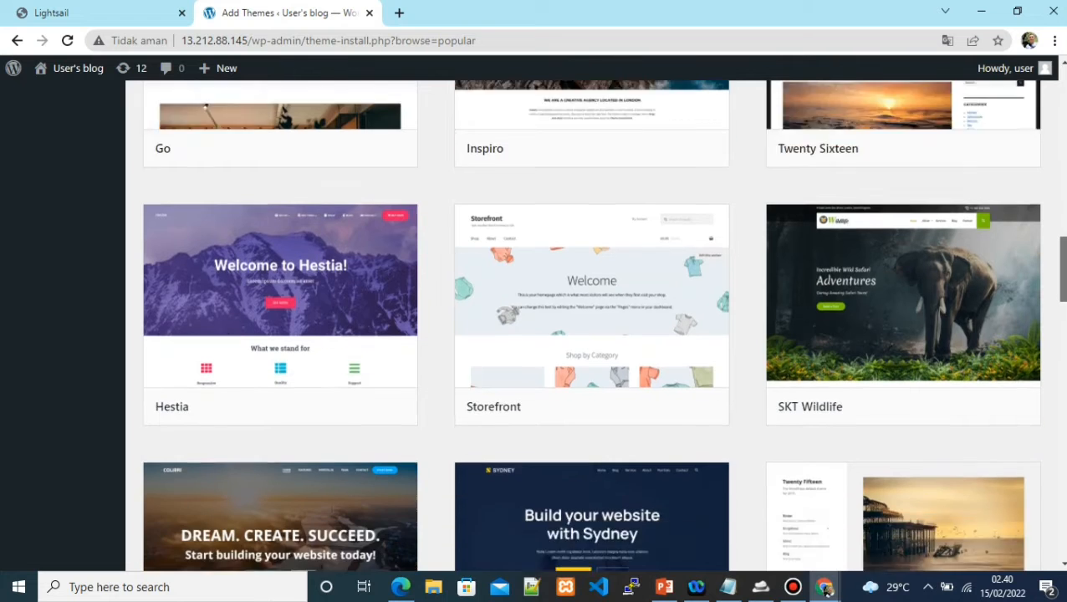
scroll(592, 327, down, 6)
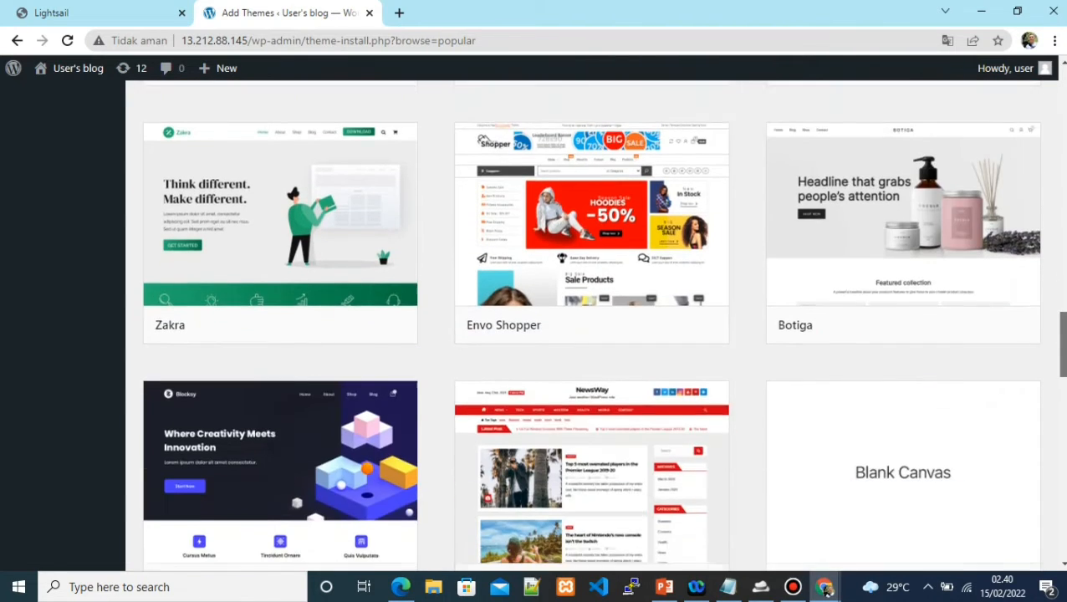
scroll(592, 326, down, 8)
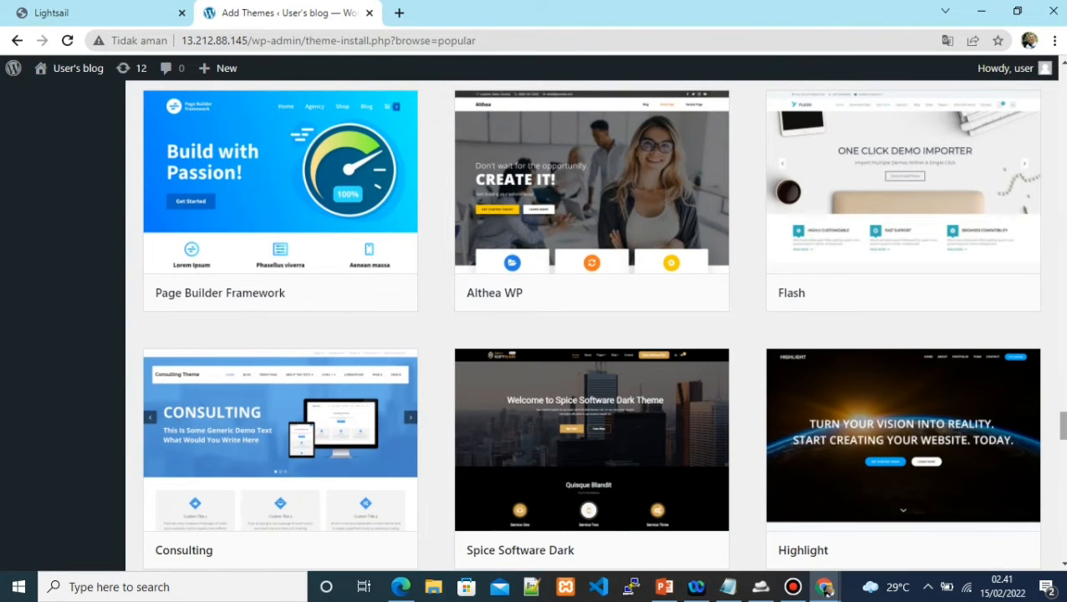
scroll(592, 326, down, 1)
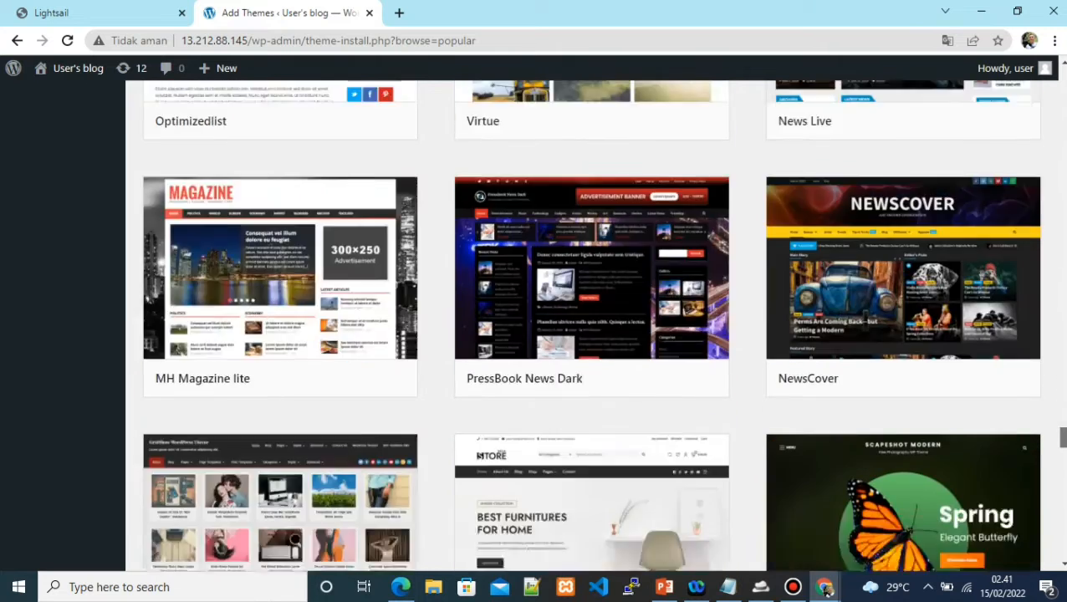
scroll(592, 326, down, 3)
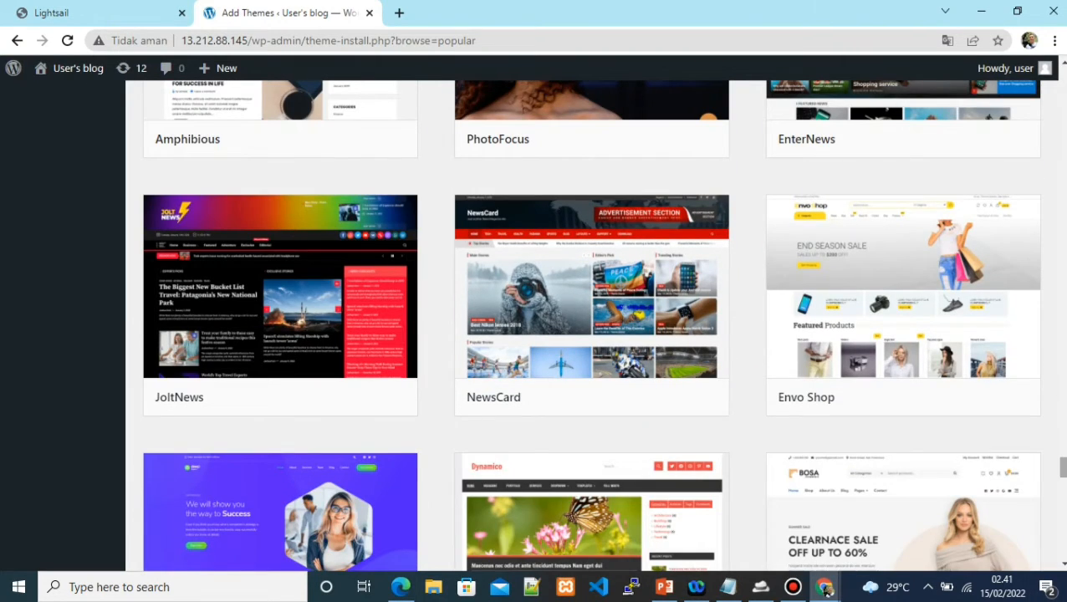
scroll(592, 326, down, 5)
scroll(592, 326, down, 6)
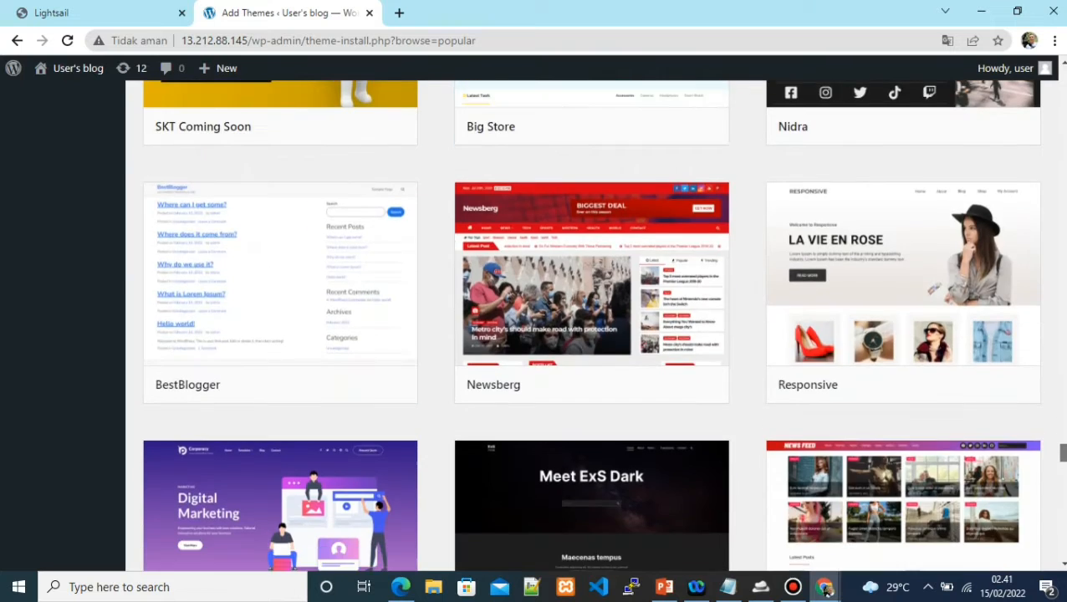
scroll(592, 326, down, 3)
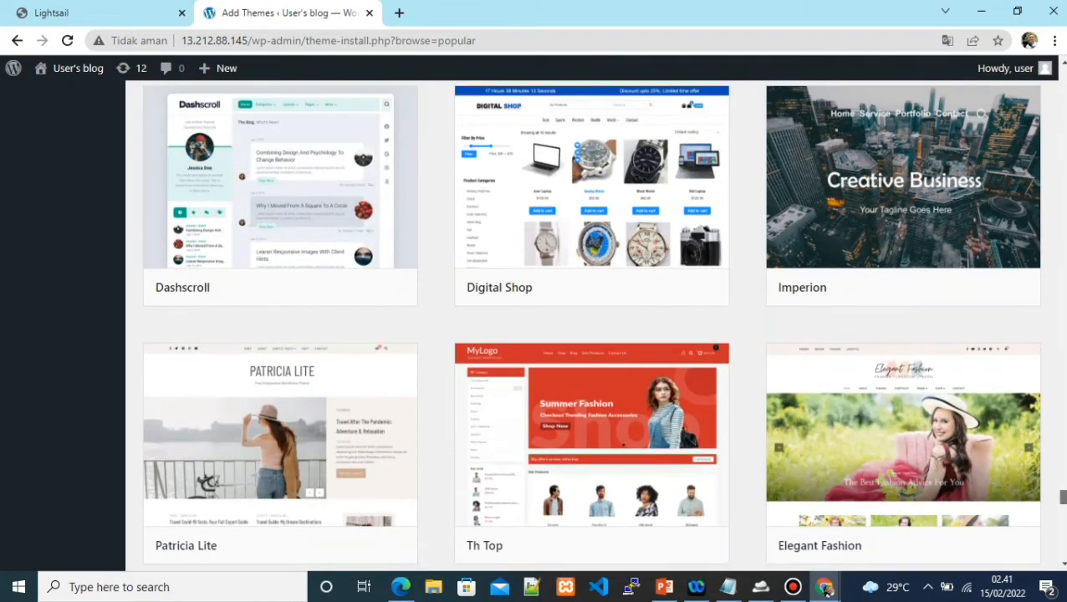
scroll(591, 326, down, 10)
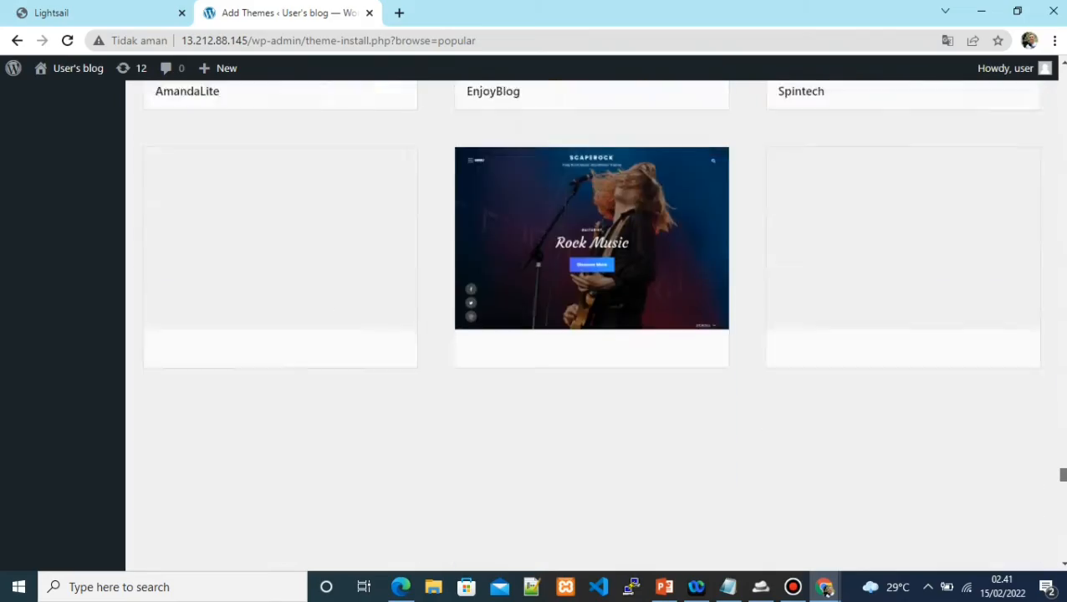
scroll(591, 327, down, 1)
scroll(591, 326, down, 10)
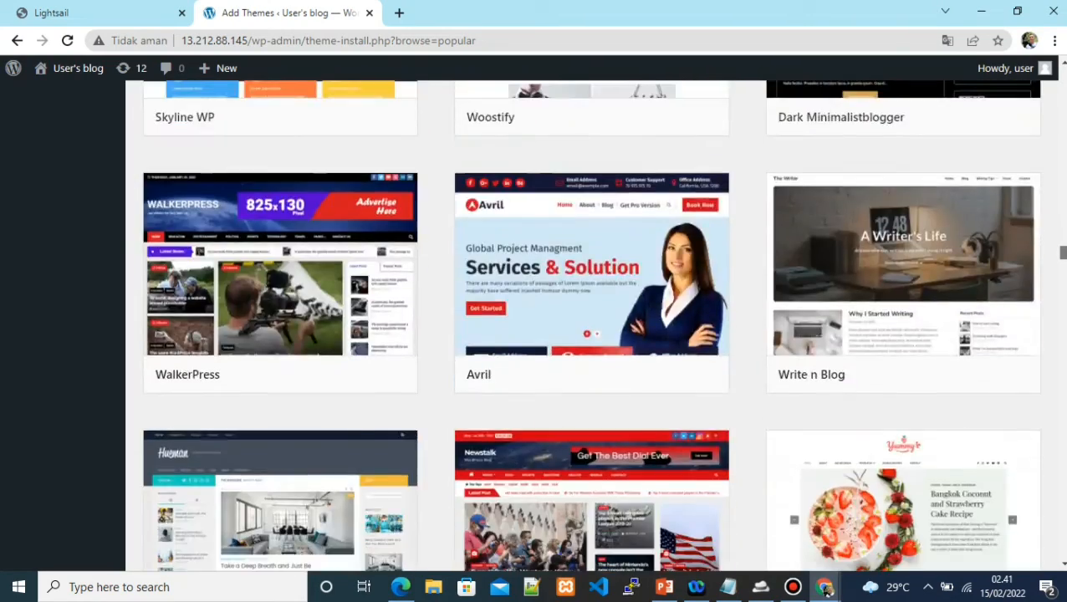
drag(1063, 252, 1063, 131)
scroll(591, 326, down, 7)
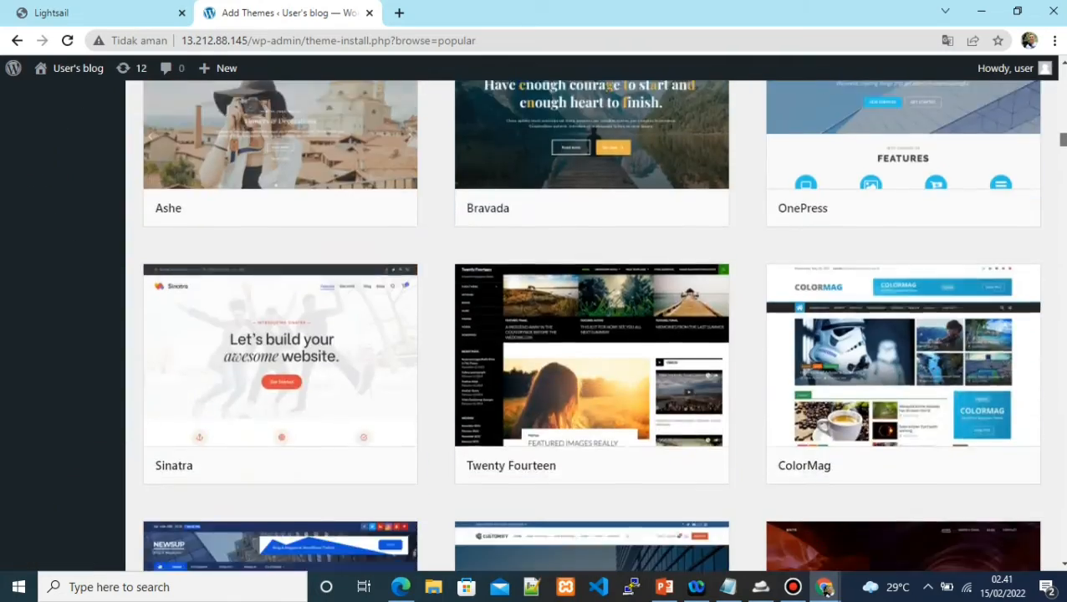
scroll(591, 326, down, 11)
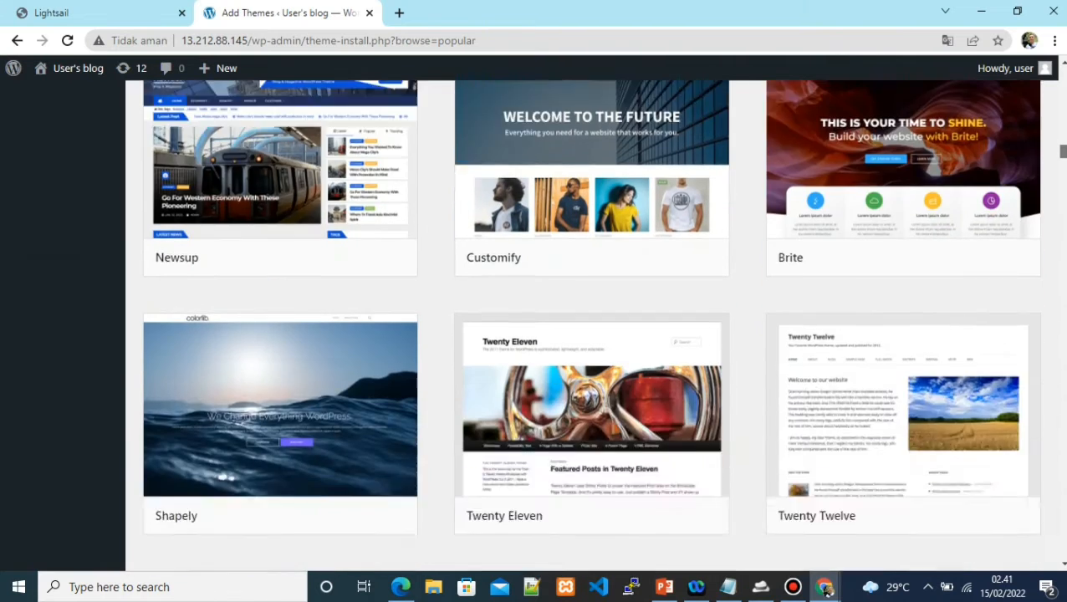
scroll(591, 326, down, 3)
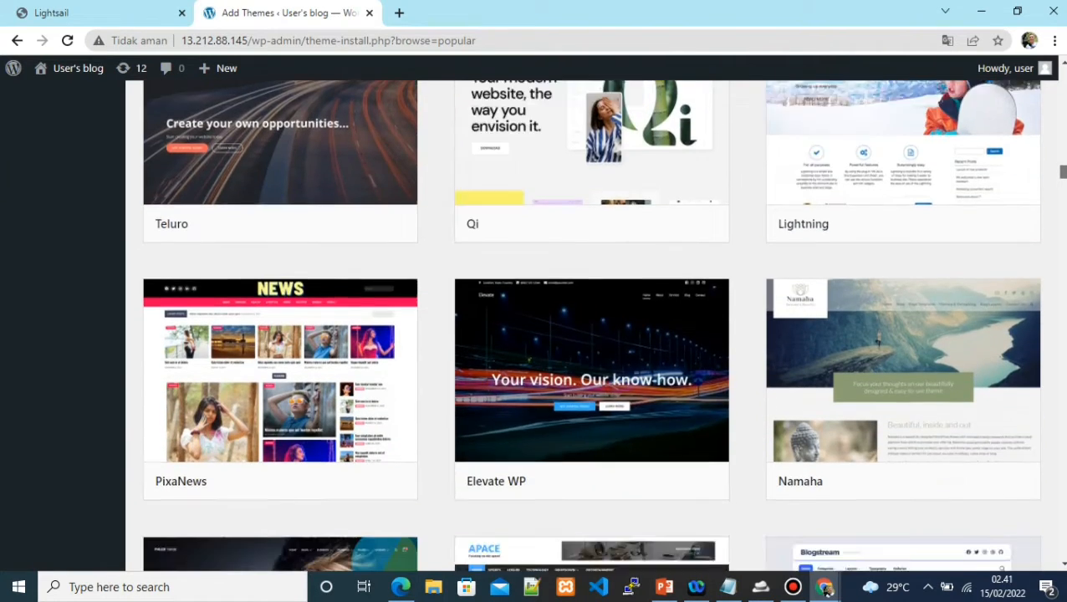
scroll(893, 134, down, 1)
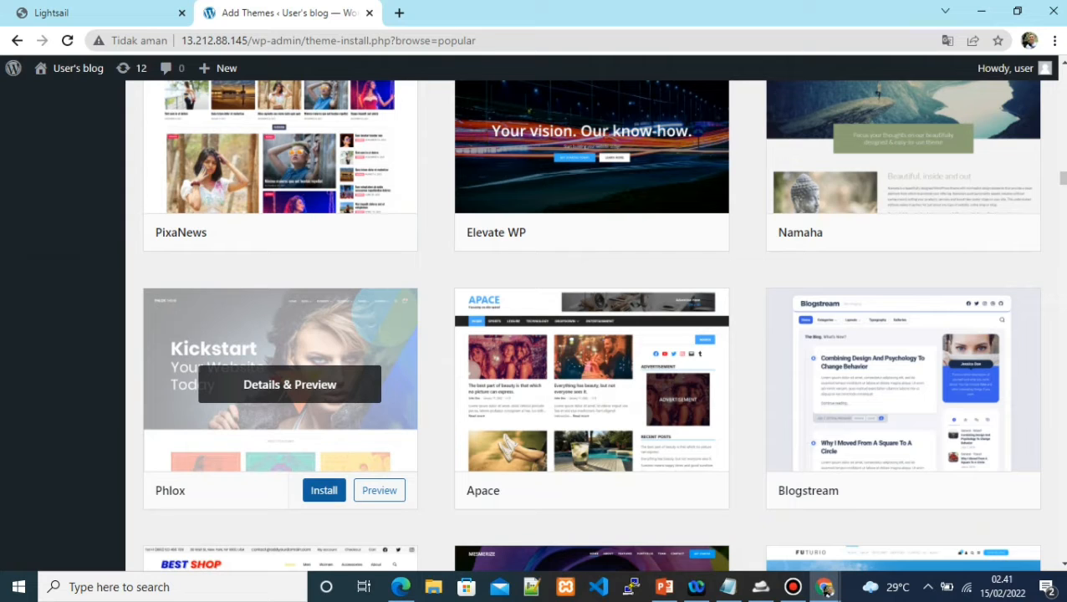
Install and activate the Phlox theme, then begin installing its core plugins
click(324, 490)
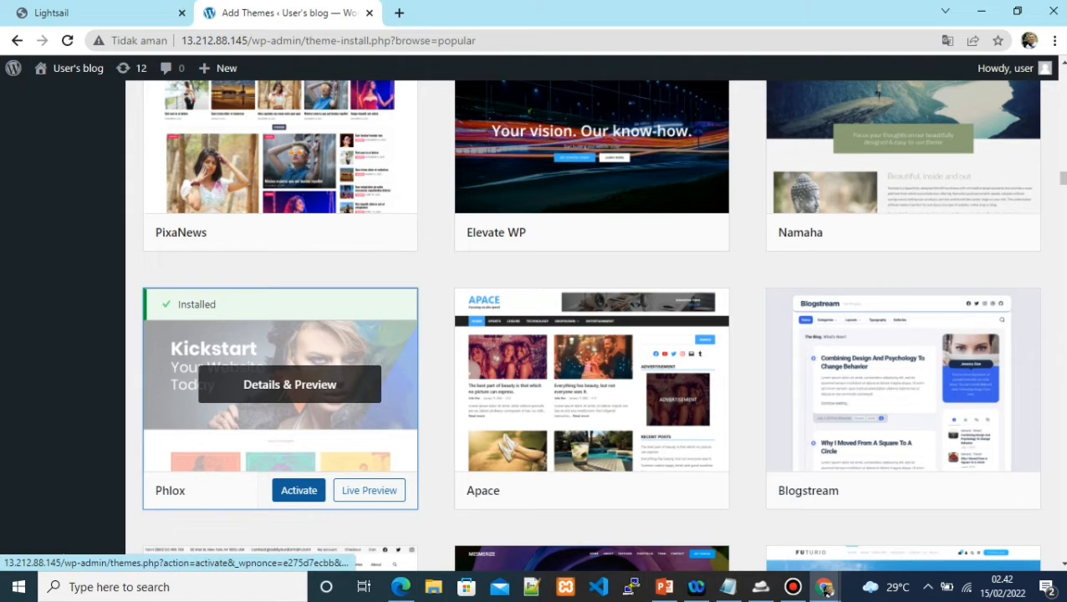
click(298, 490)
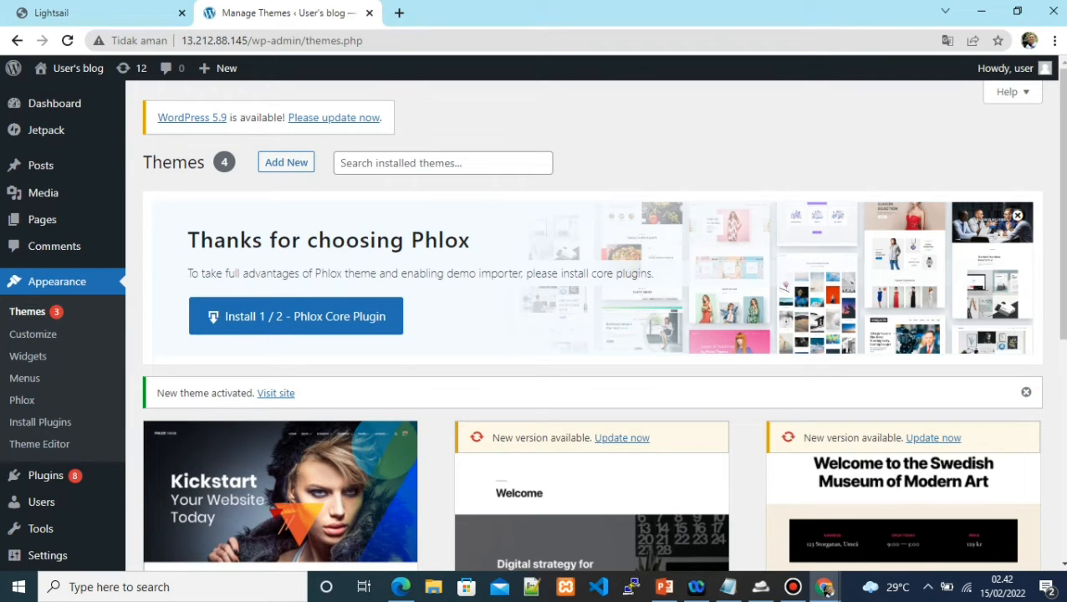
click(212, 318)
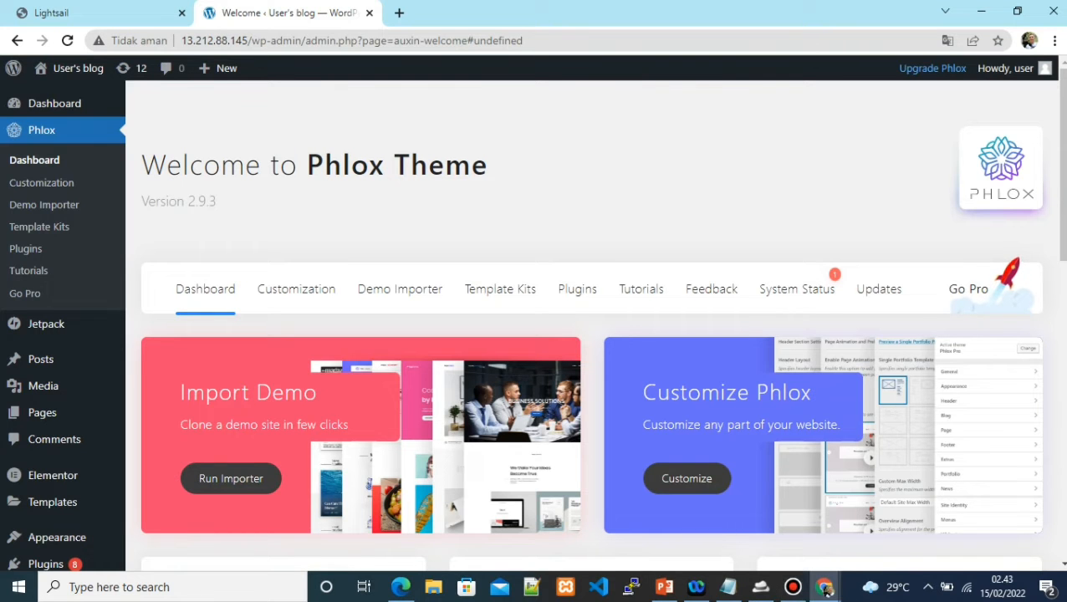
Once the core plugins install, open the Phlox Demo Importer listing All Templates (178)
drag(1063, 167, 1063, 231)
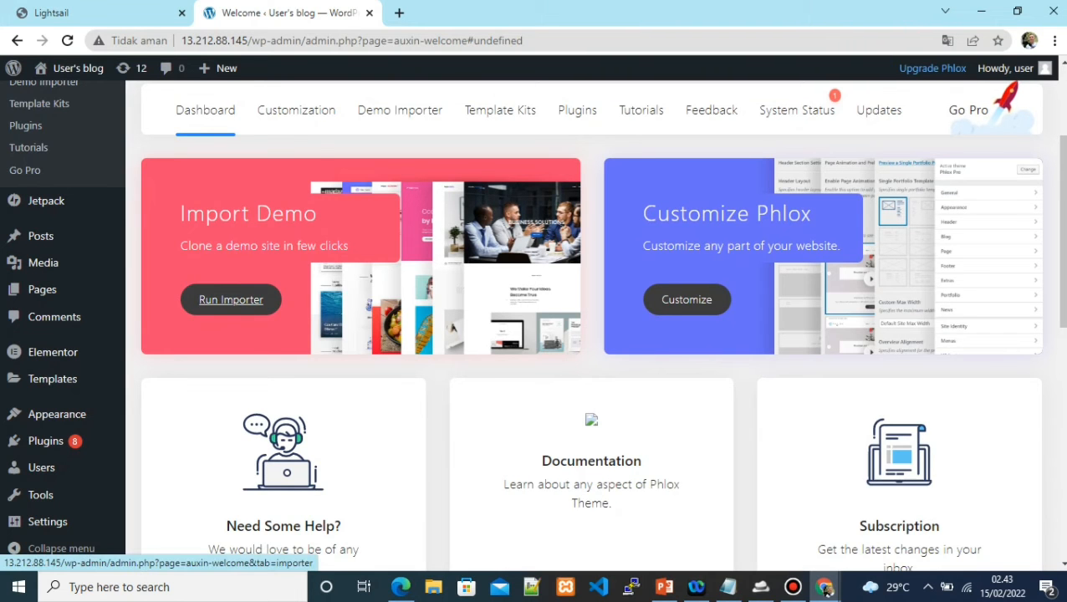
click(230, 299)
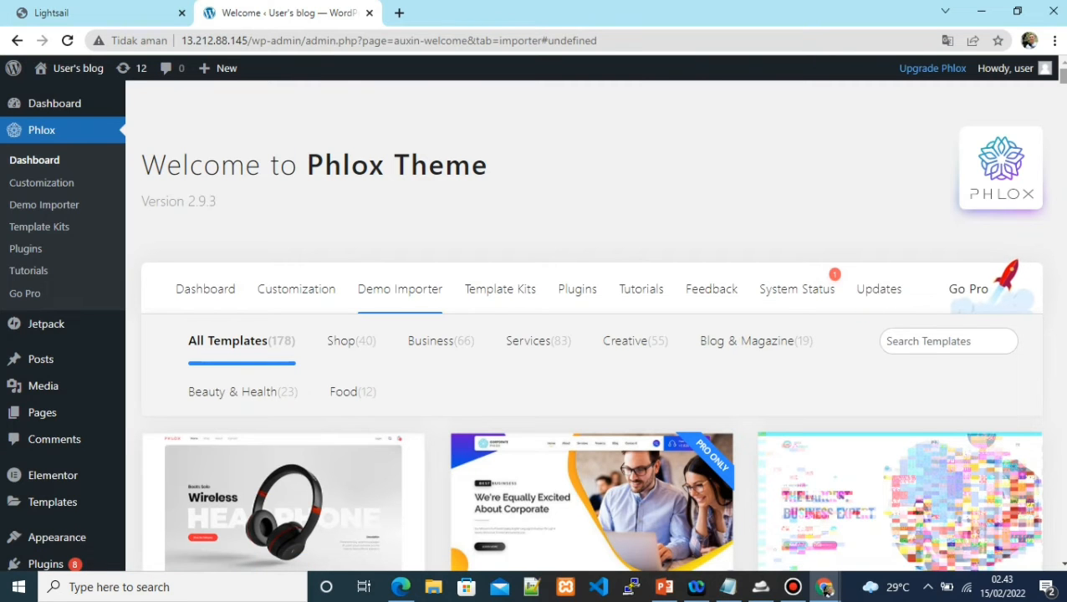
Find the Digital Shop card among the demo templates and import it
scroll(585, 326, down, 4)
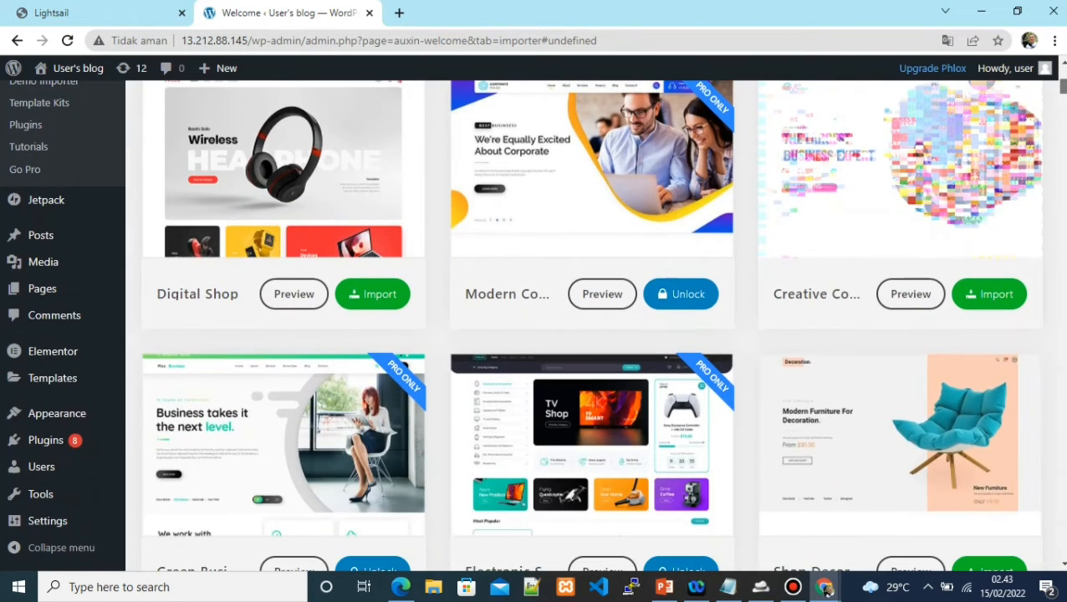
scroll(372, 348, up, 1)
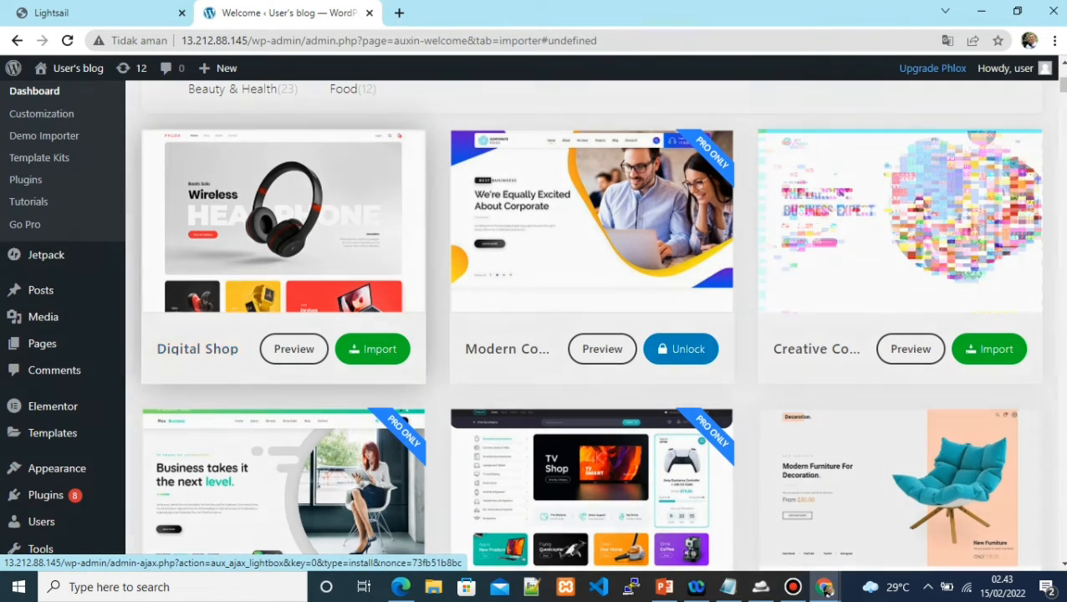
click(373, 349)
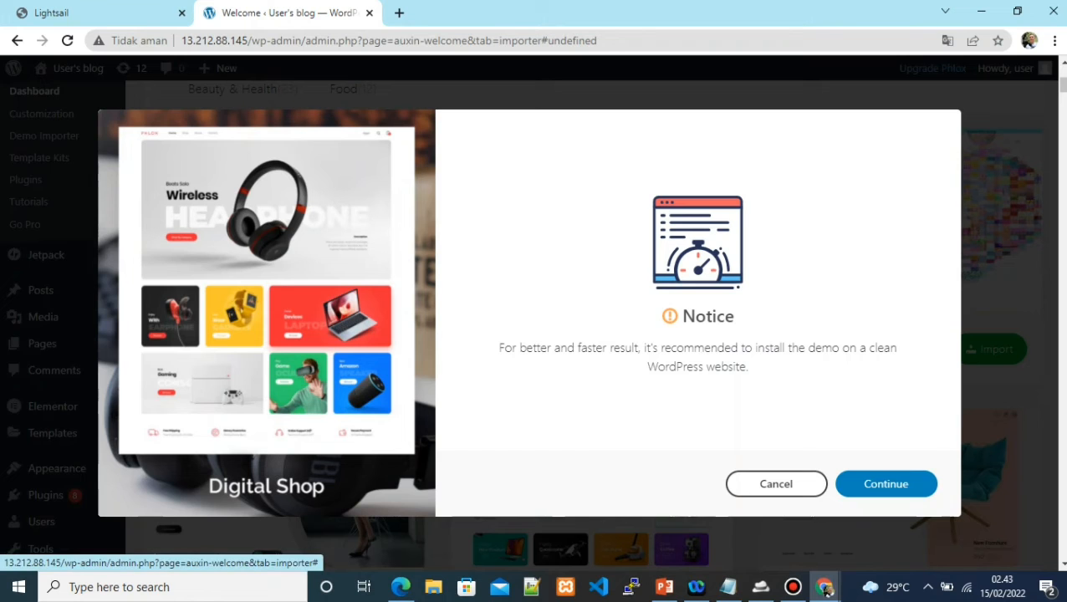
Continue past the clean-install notice, install the demo's required plugins, and remove watermarks
click(885, 483)
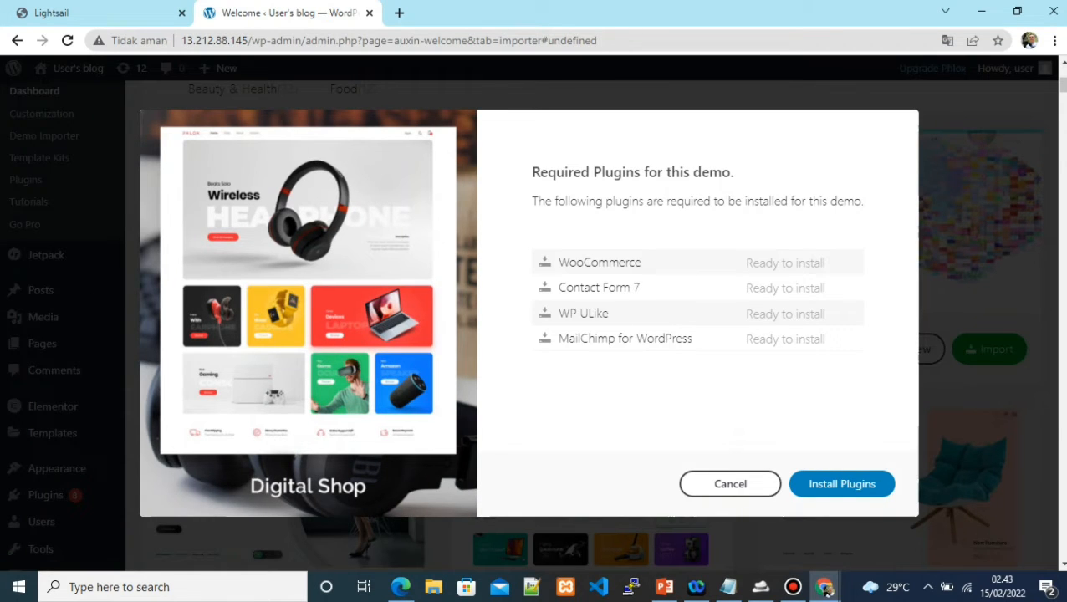
click(886, 483)
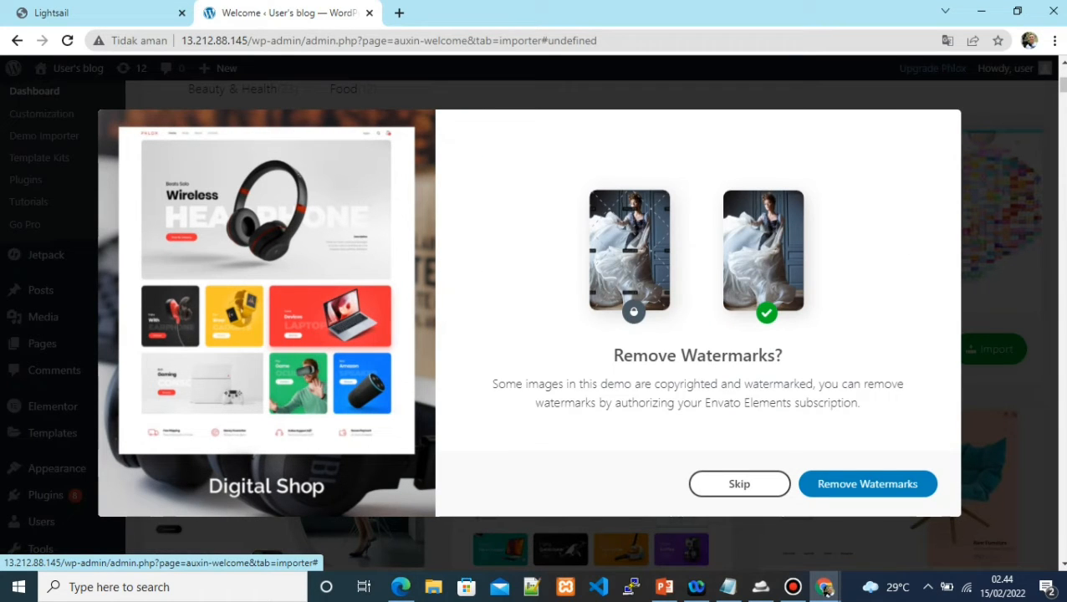
click(868, 484)
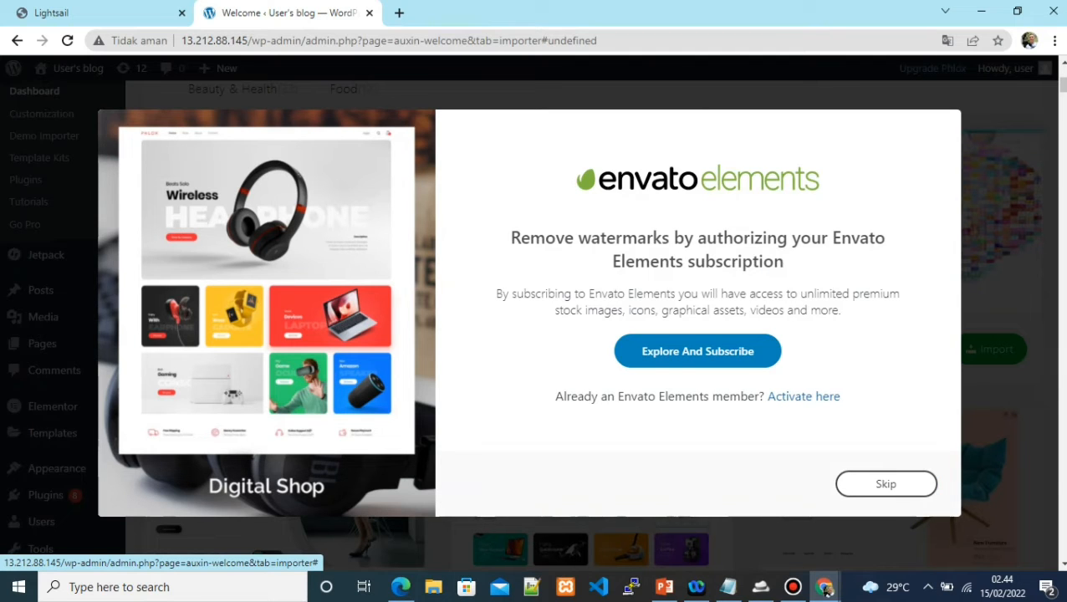
Verify as an existing Envato Elements member with the account e-mail, skipping the token step
click(804, 396)
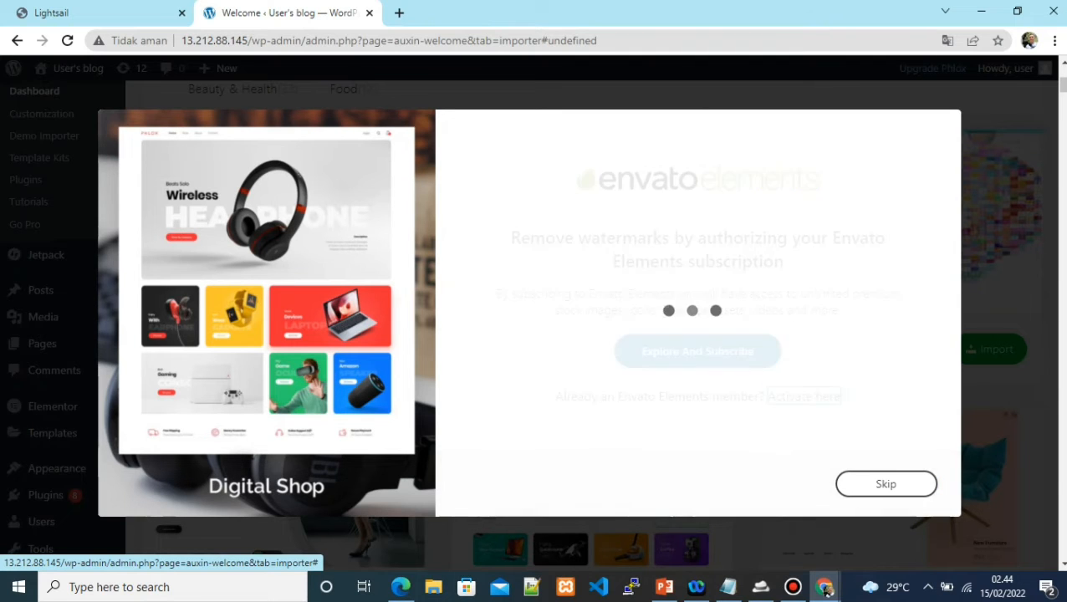
click(699, 361)
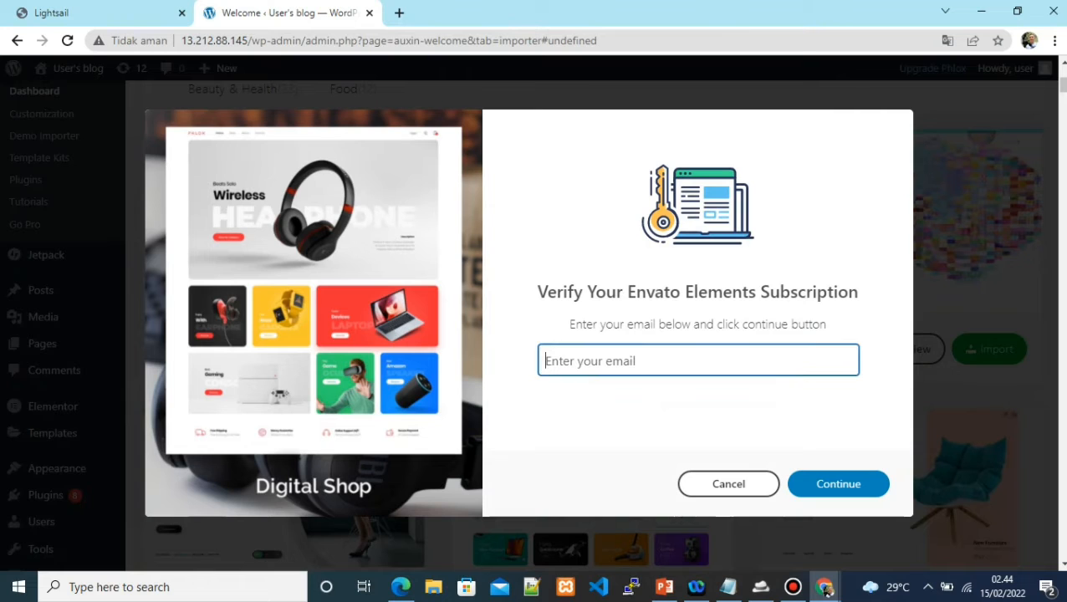
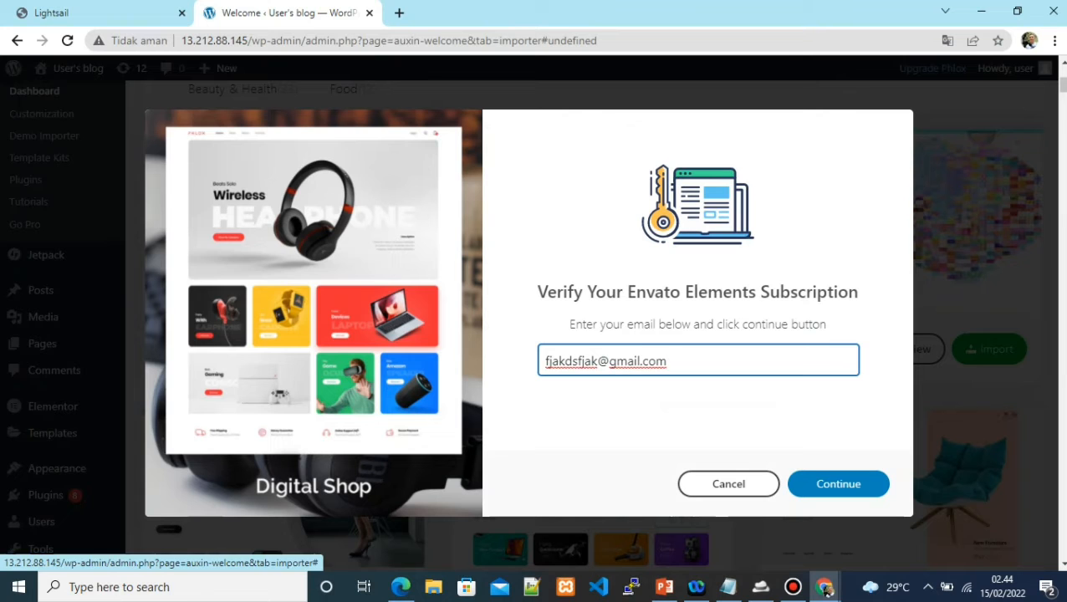
key(Return)
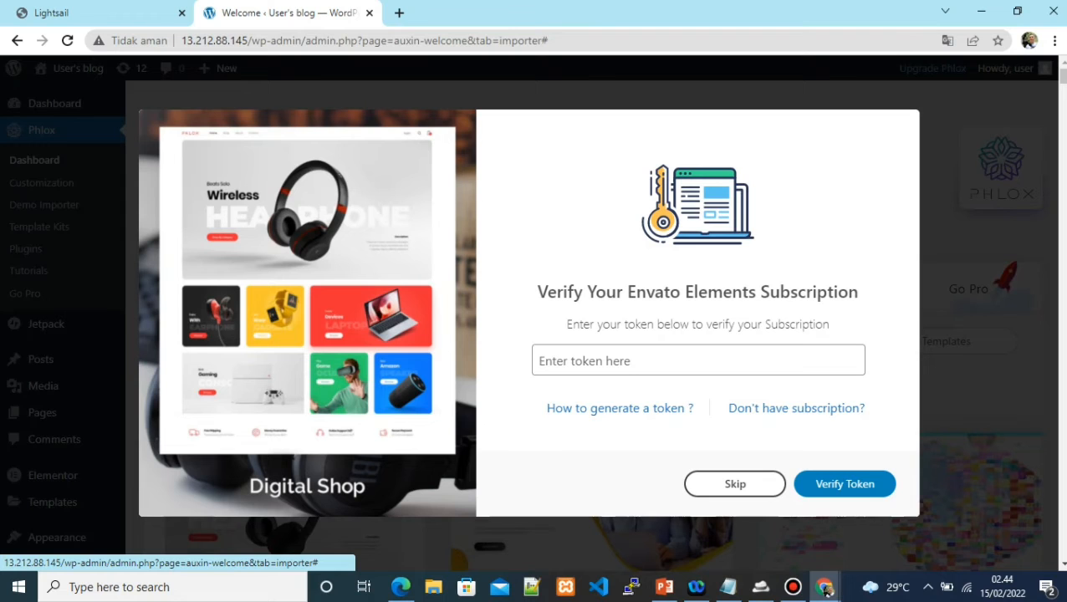
click(735, 484)
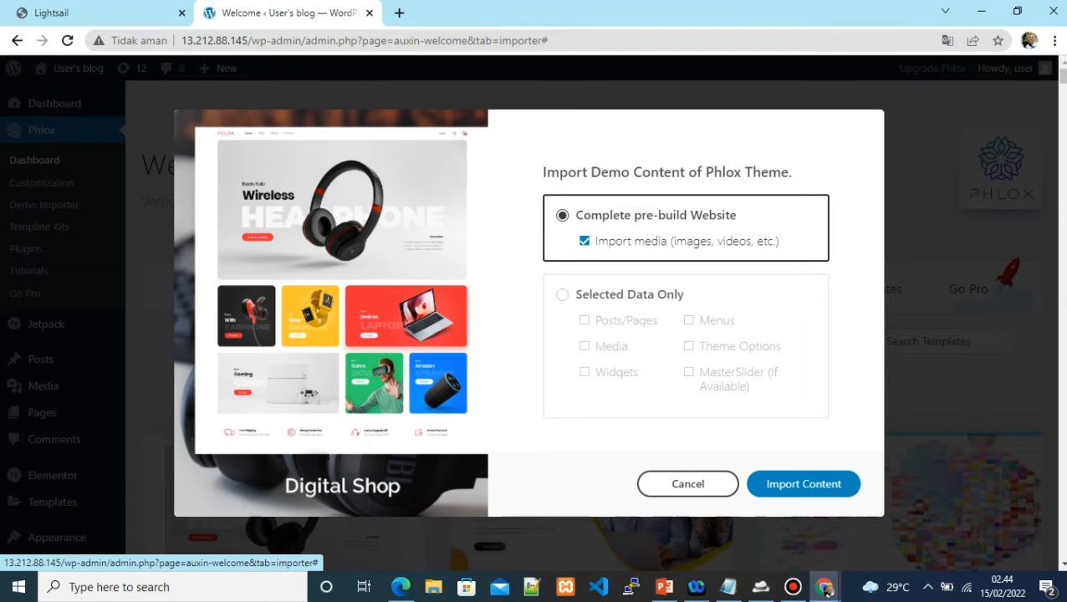
Import the Complete pre-build Website for Digital Shop with media included
key(Return)
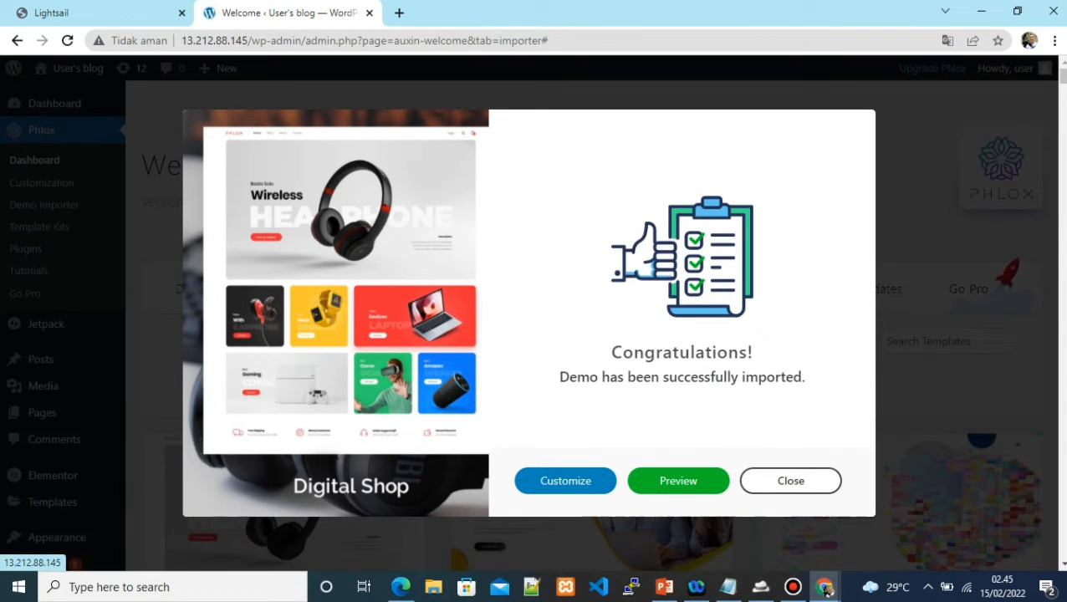
Preview the imported Digital Shop homepage in a new tab, scrolling through and back to top
click(678, 481)
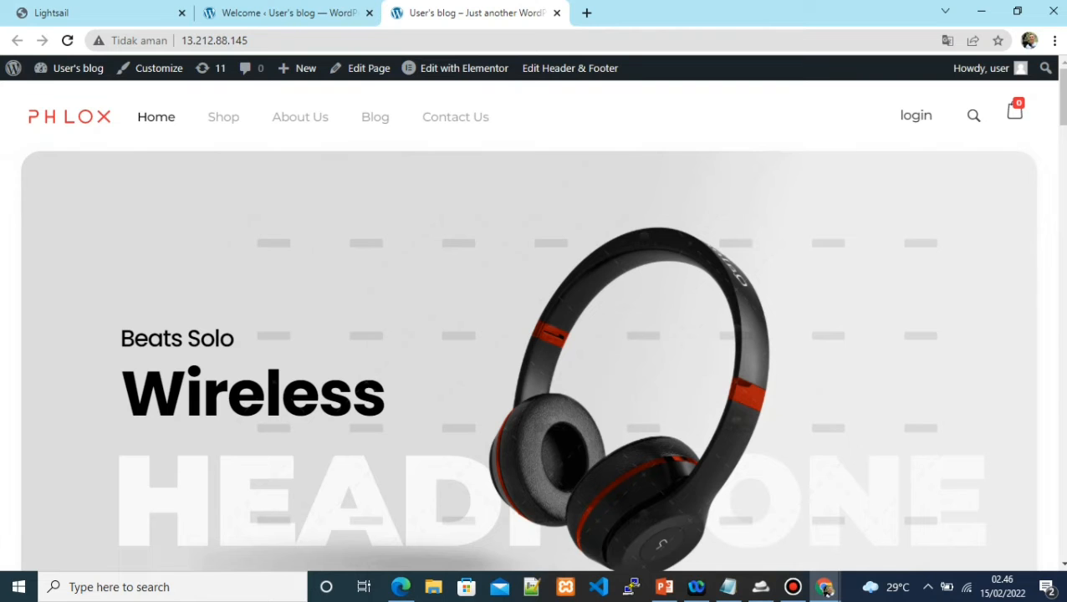
drag(1062, 97, 1062, 518)
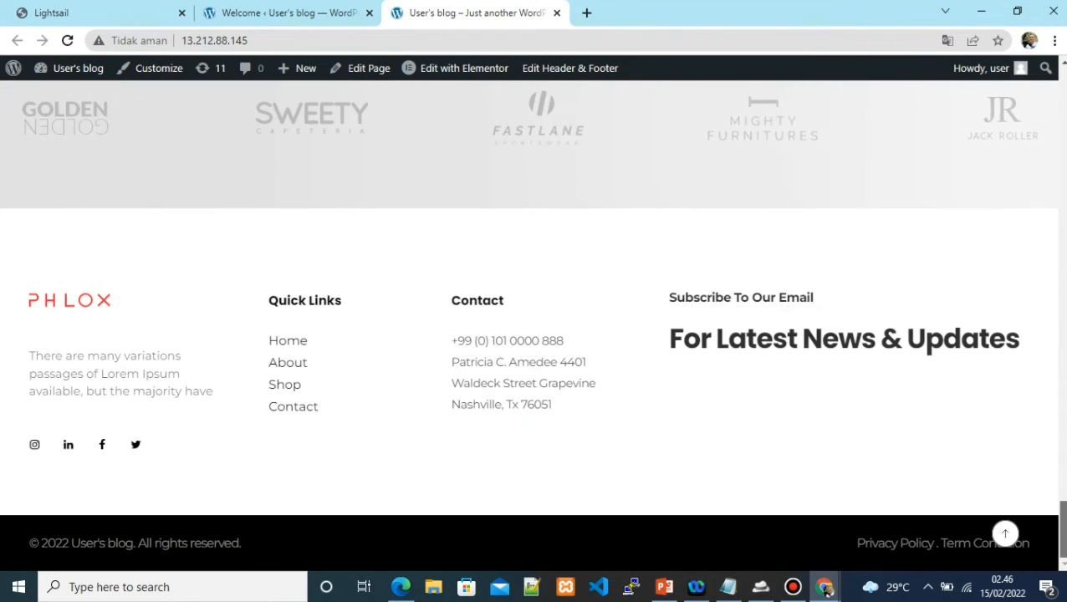
key(Home)
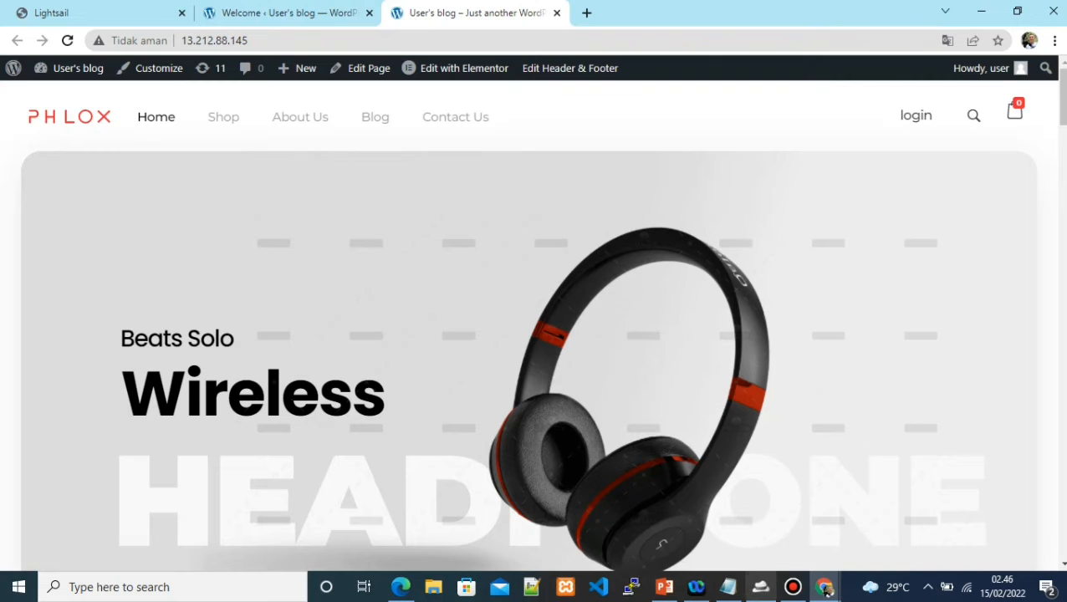
Fix the first URL in Notepad to seveniastrahondamotor.web.id by inserting the missing 'i'
click(728, 587)
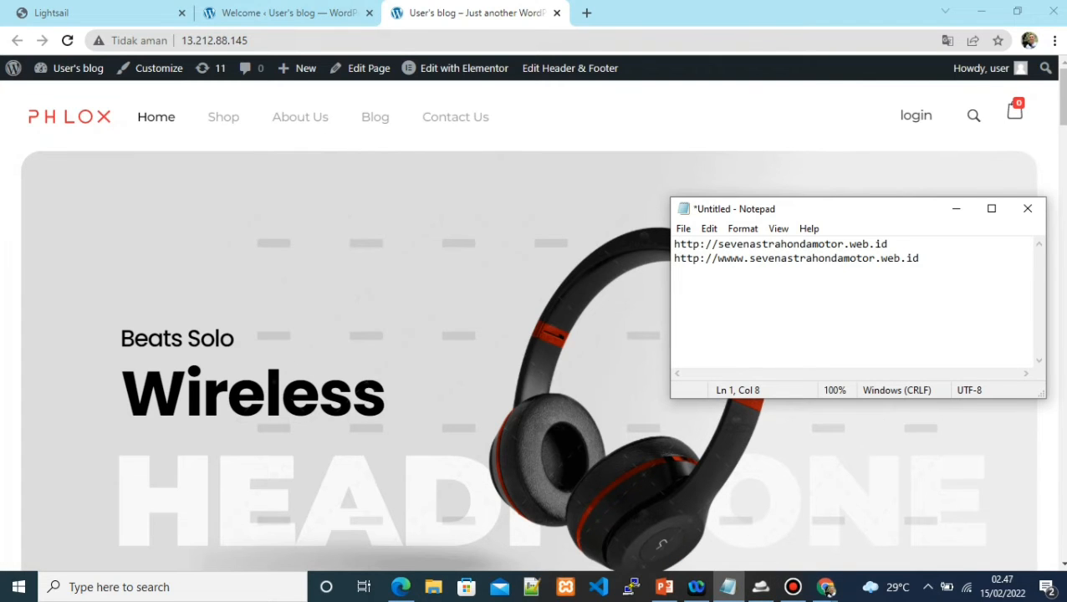
click(749, 244)
text(i)
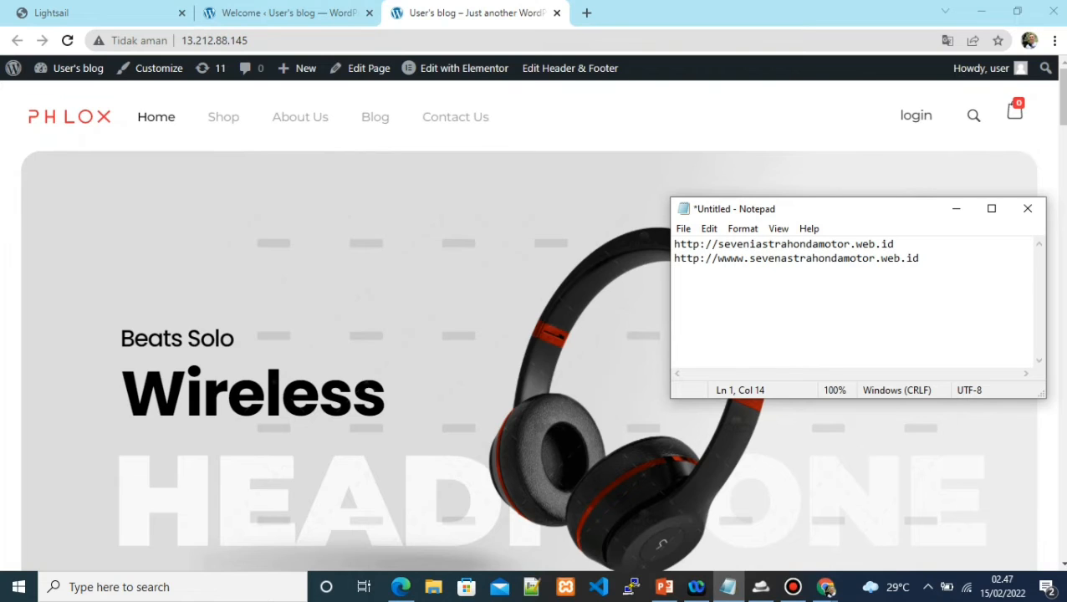
Select the first and then the second domain URL lines in the notes
key(End)
key(shift+Left)
key(shift+Left)
key(shift+Left)
key(shift+Left)
key(shift+Left)
key(shift+Left)
key(shift+Left)
key(shift+Left)
key(shift+Left)
key(shift+Left)
key(shift+Left)
key(shift+Left)
key(shift+Left)
key(shift+Left)
key(shift+Left)
key(shift+Left)
key(shift+Left)
key(shift+Left)
key(shift+Left)
key(shift+Left)
key(shift+Left)
key(shift+Left)
key(shift+Left)
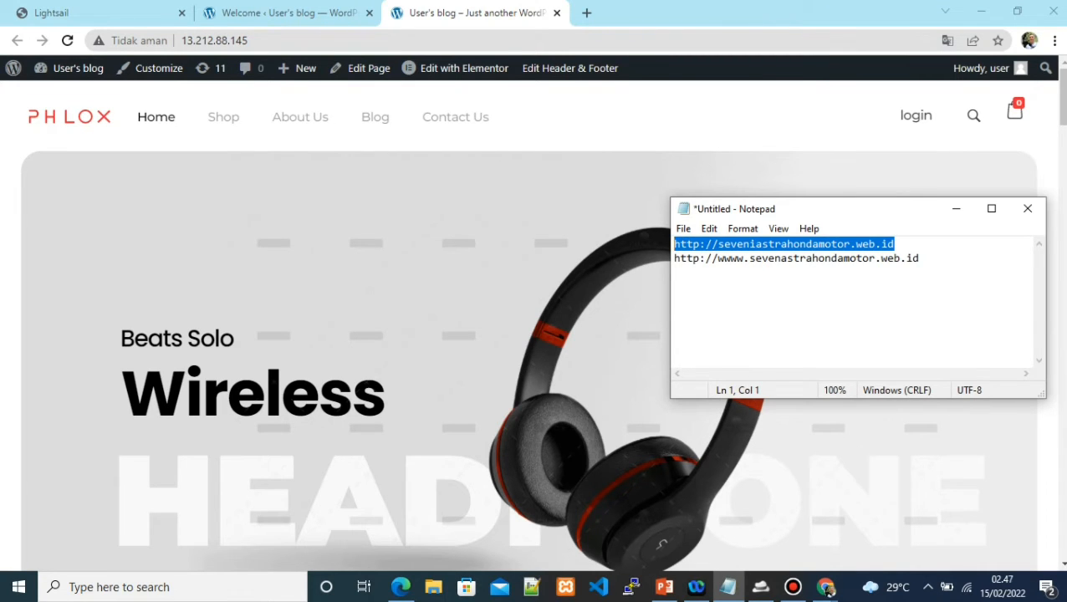
key(Down)
key(End)
key(shift+Left)
key(shift+Left)
key(shift+Left)
key(shift+Left)
key(shift+Left)
key(shift+Left)
key(shift+Left)
key(shift+Left)
key(shift+Left)
key(shift+Left)
key(shift+Left)
key(shift+Left)
key(shift+Left)
key(shift+Left)
key(shift+Left)
key(shift+Left)
key(shift+Left)
key(shift+Left)
key(shift+Left)
key(shift+Left)
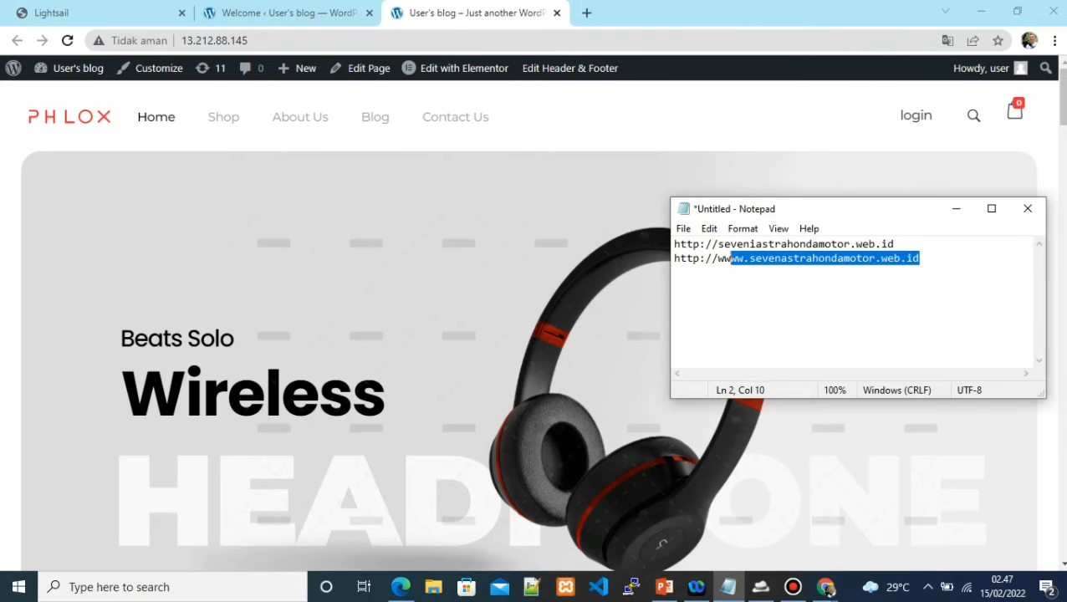
key(shift+Left)
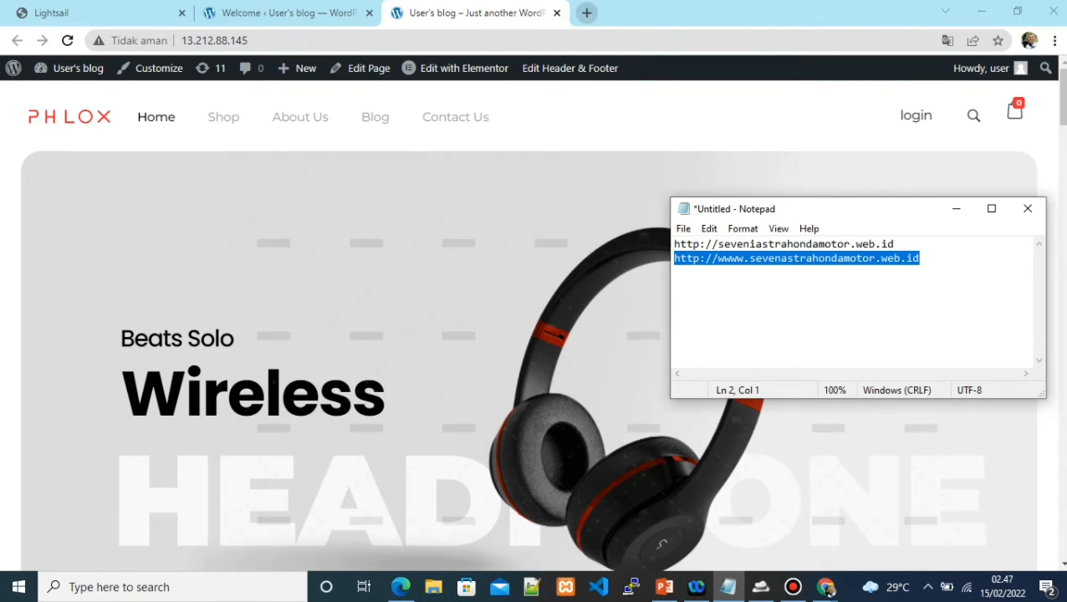
Switch back to Chrome and open a new blank tab
click(826, 588)
key(ctrl+t)
key(Down)
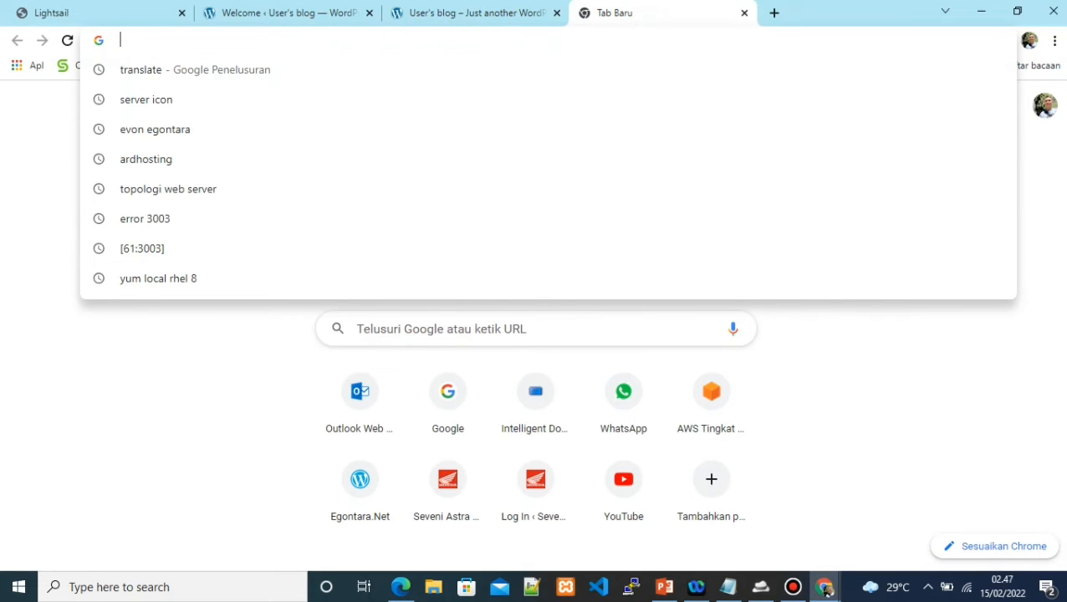
Go to panelid.ardhosting.com and open the Customer login page
text(pan)
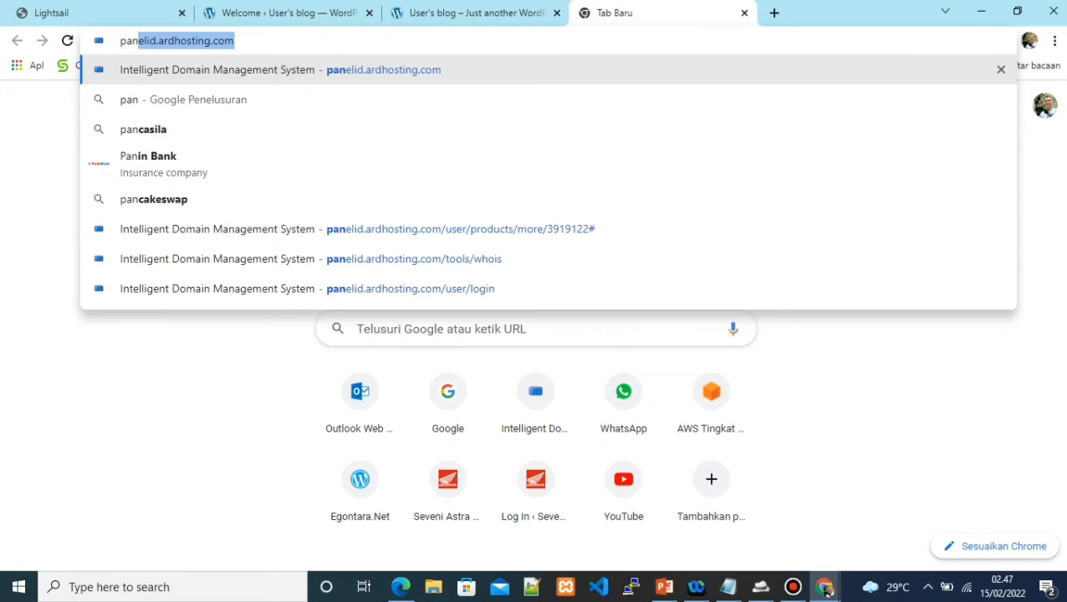
key(Return)
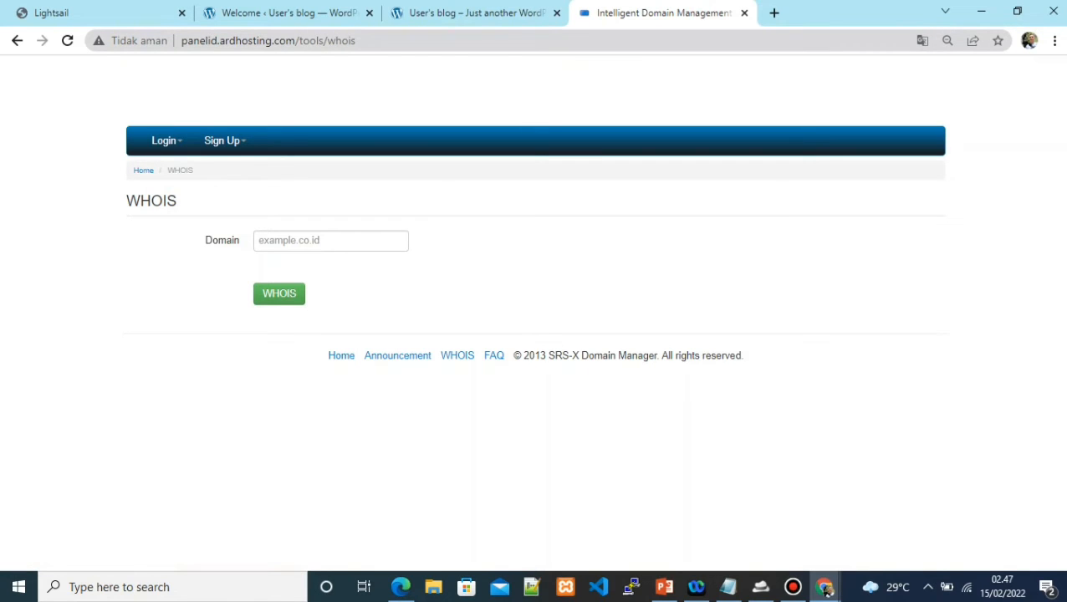
mouse_move(165, 140)
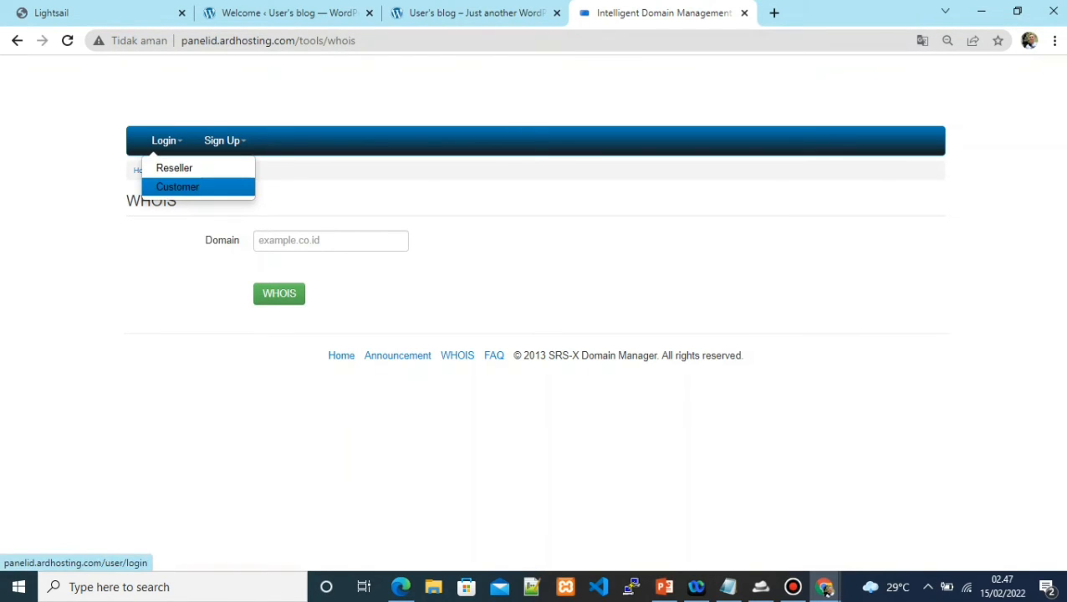
click(178, 186)
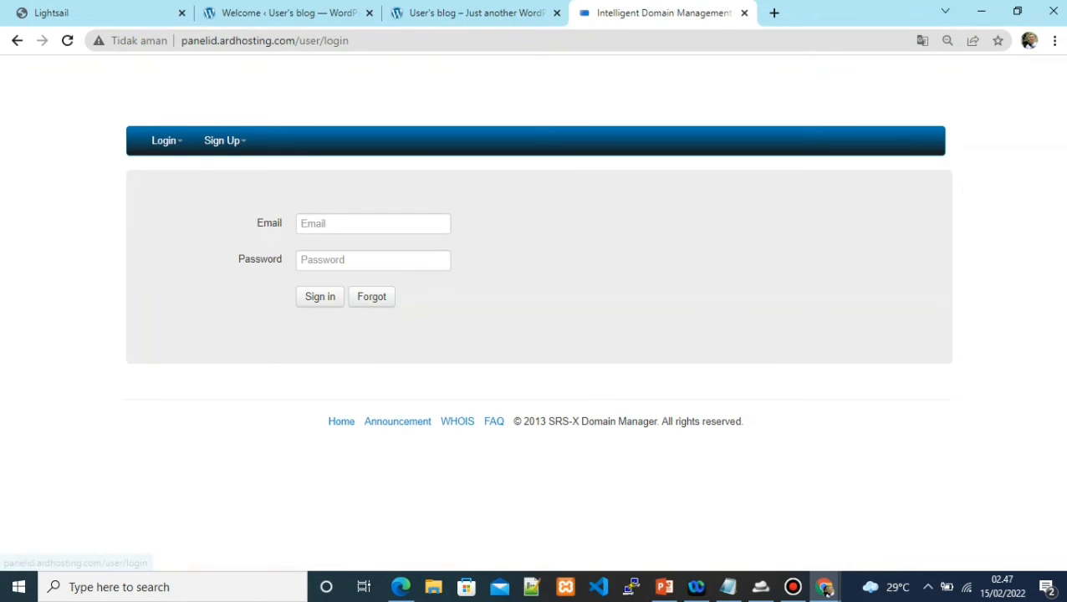
Sign in with the saved account e-mail and the account password
click(373, 223)
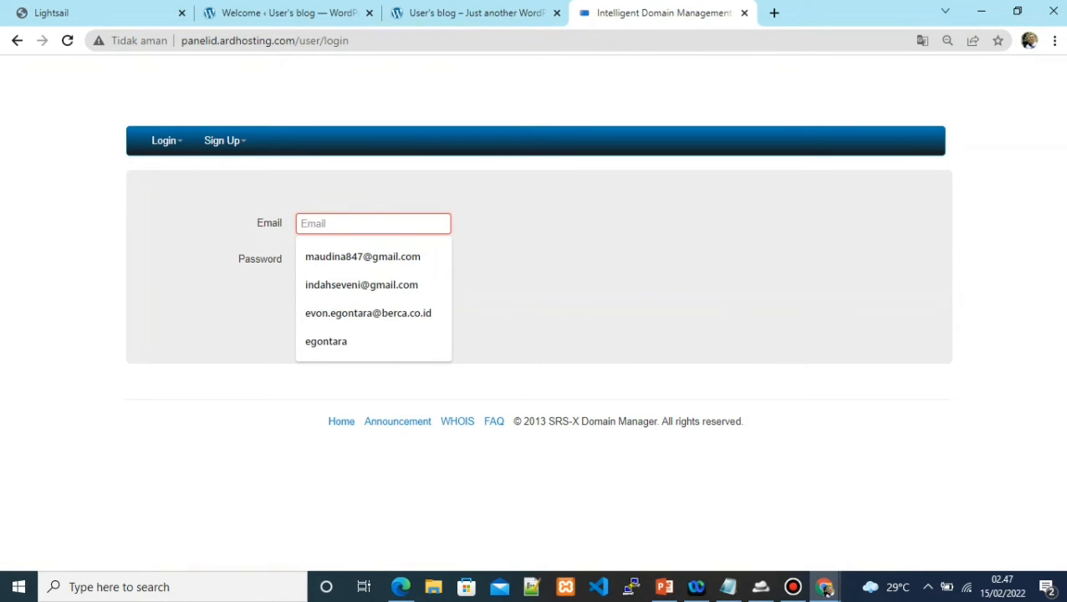
key(Down)
key(Down)
key(Return)
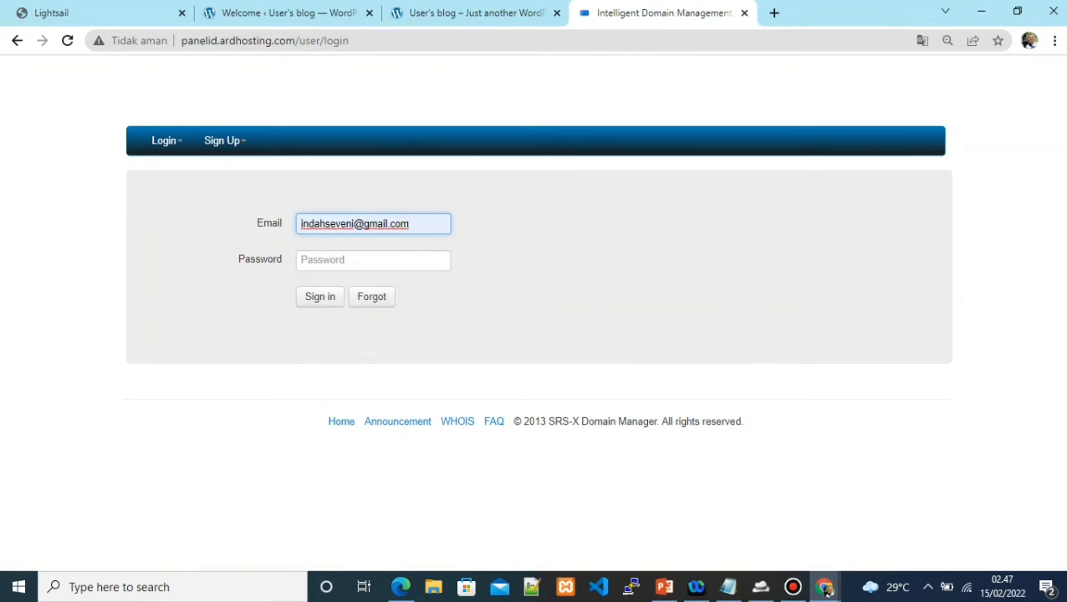
key(Tab)
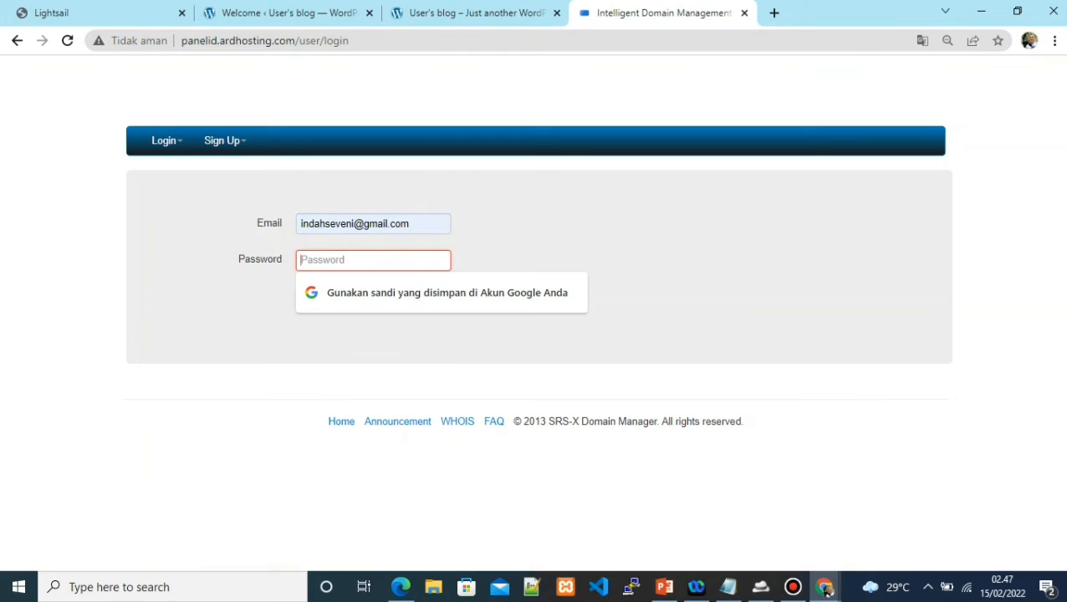
text(•)
key(BackSpace)
text(••••••)
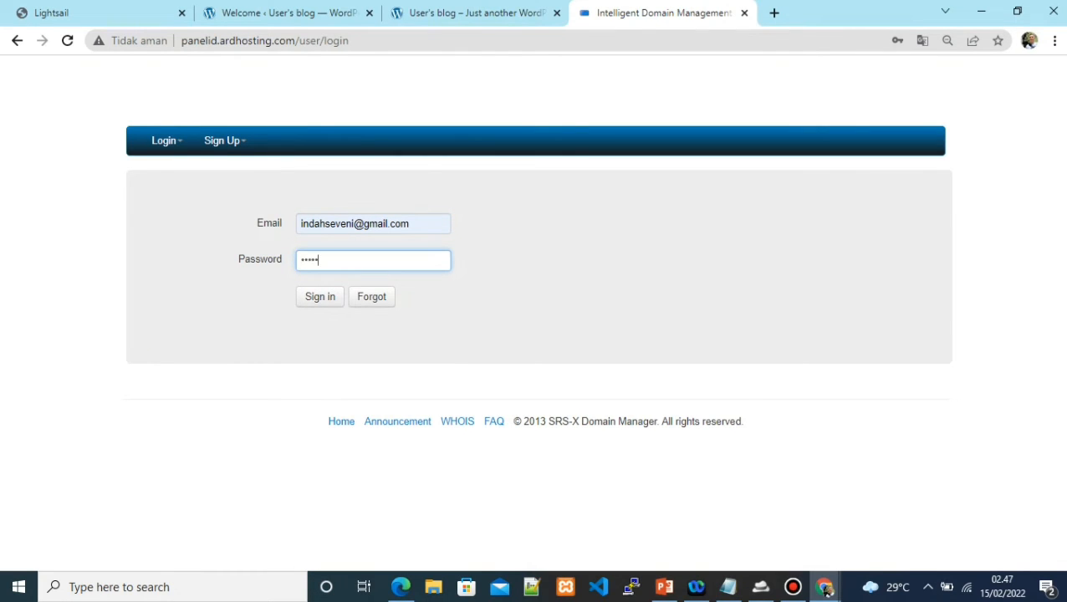
text(••••)
key(Tab)
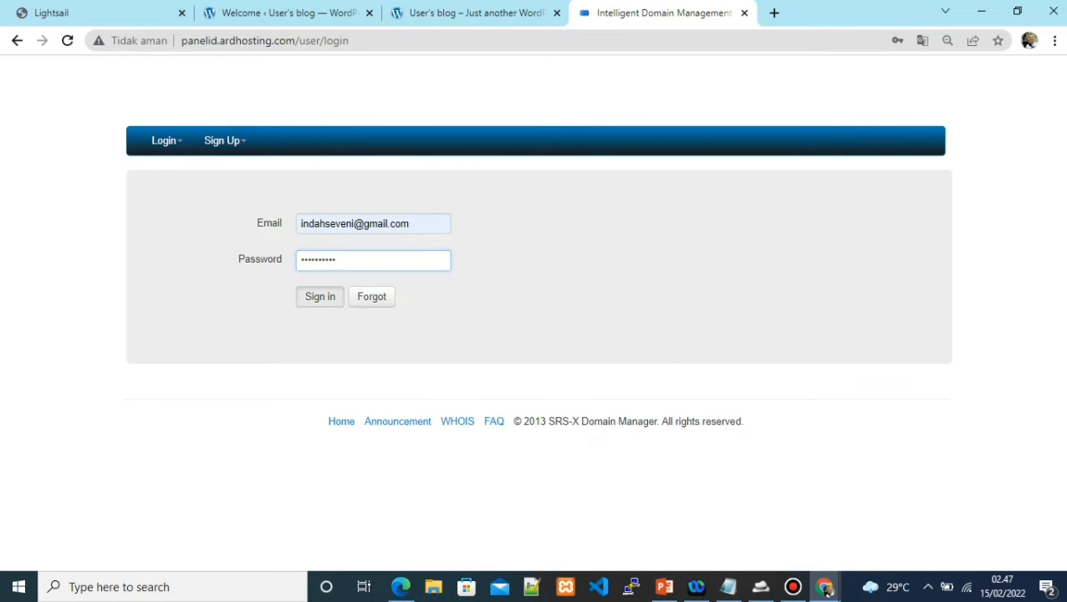
key(Return)
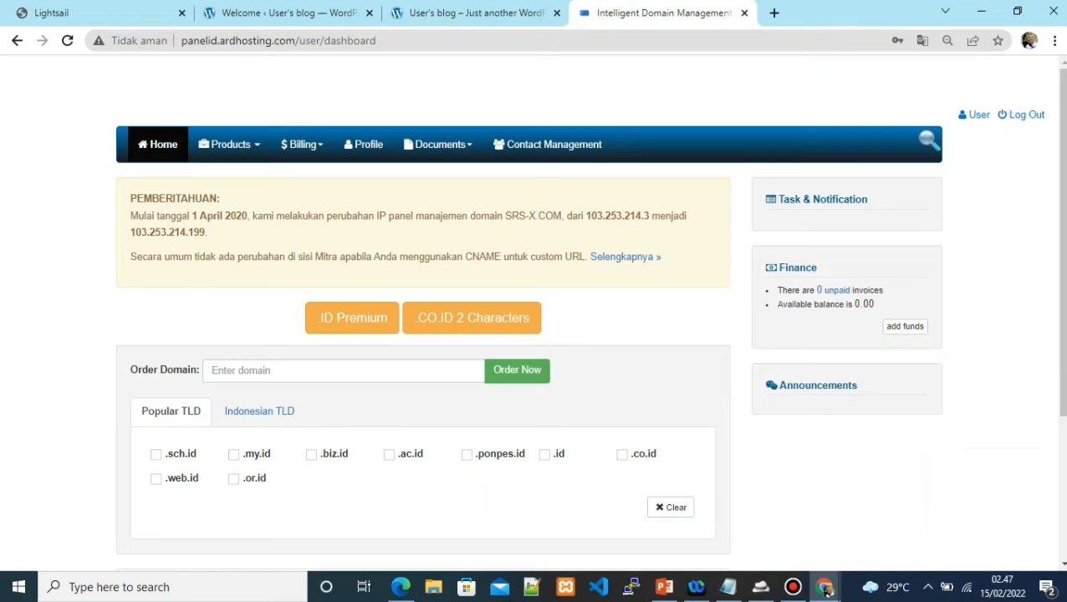
Open the seveniastrahondamotor.web.id product page and go to its Managed DNS records
drag(1062, 243, 1062, 385)
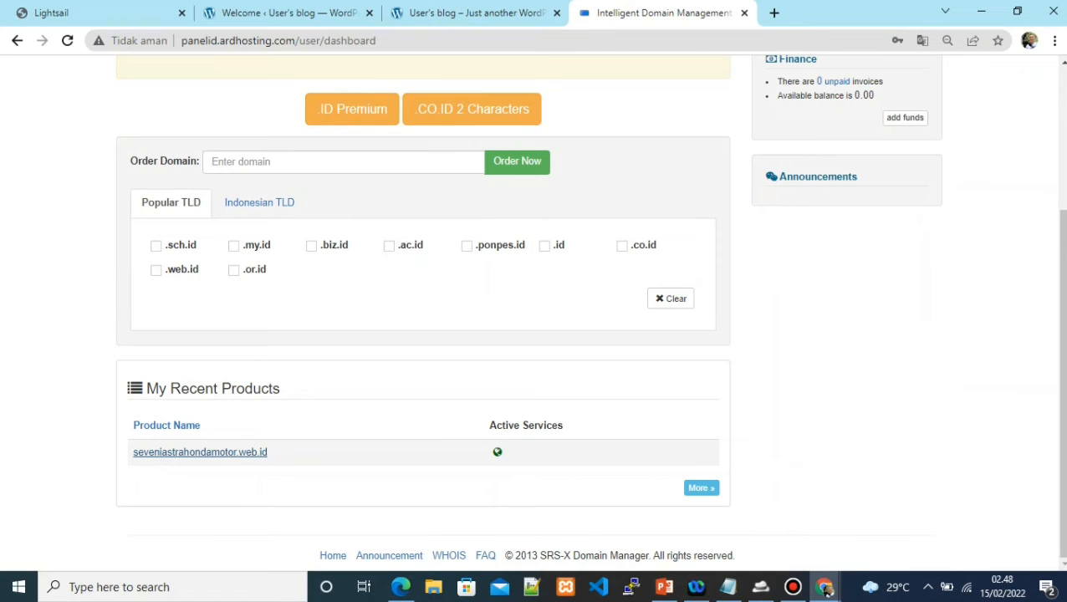
click(200, 453)
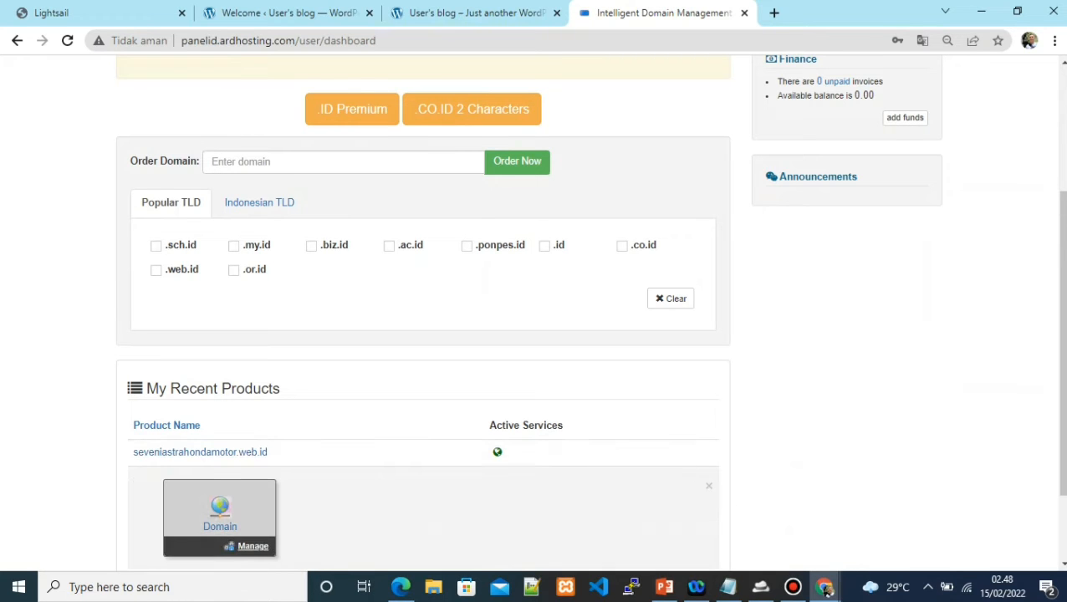
click(253, 546)
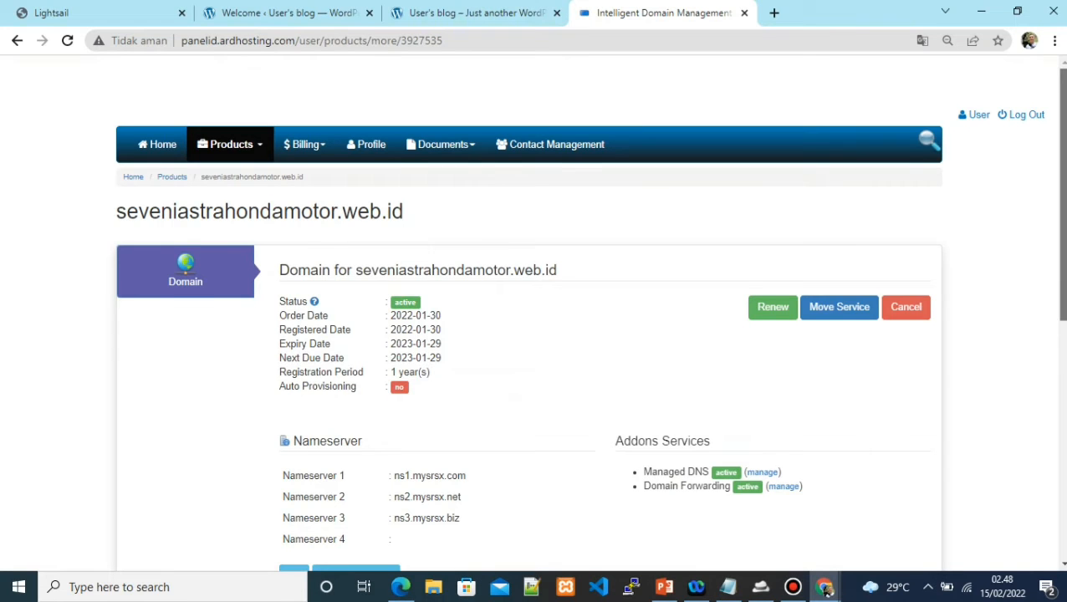
scroll(535, 335, down, 1)
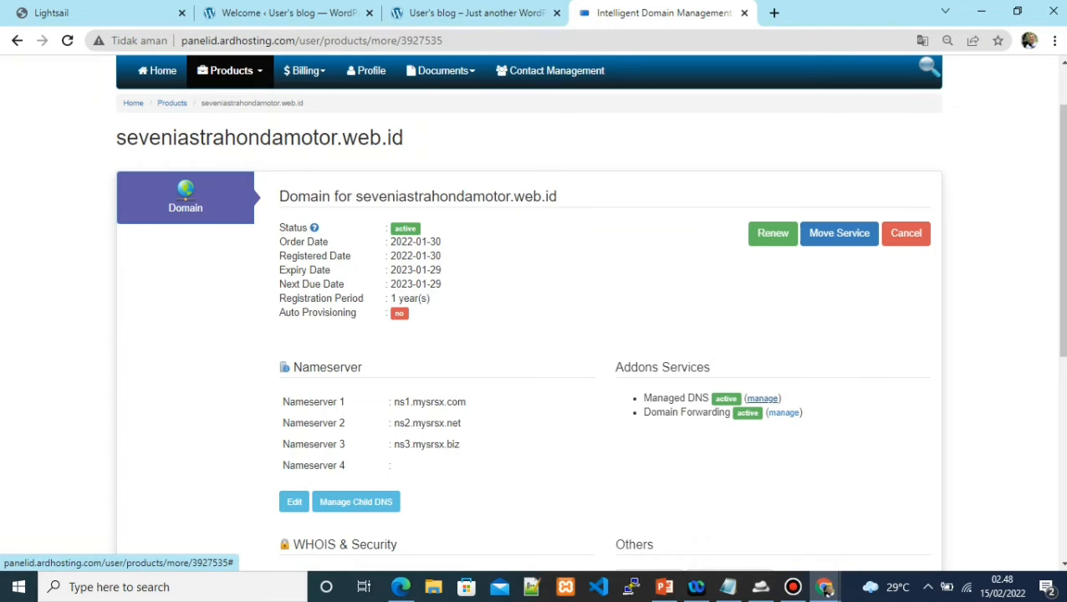
click(762, 398)
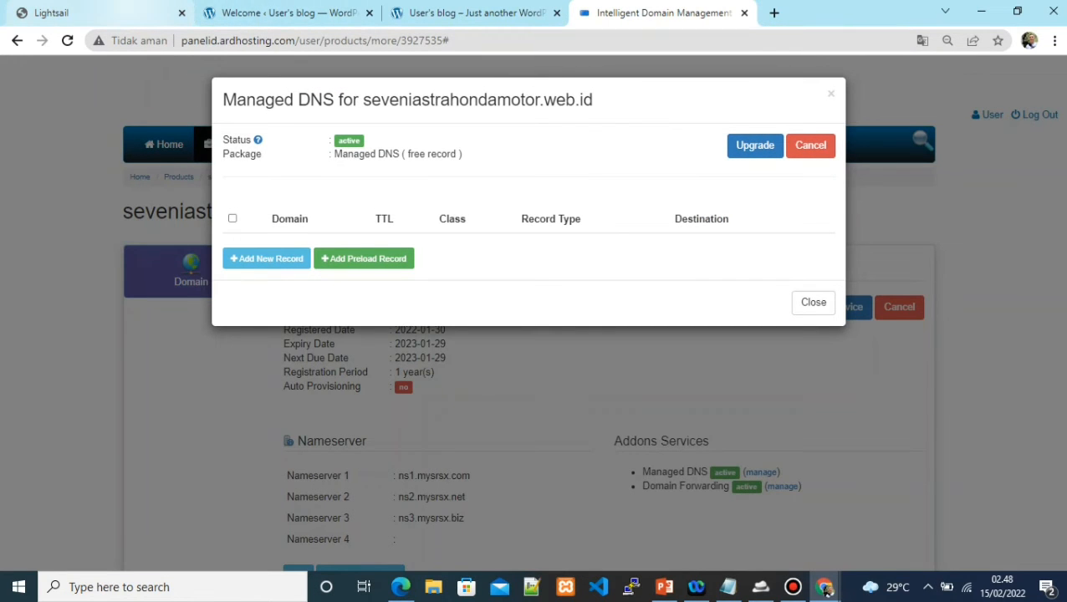
Copy the web-seveni server IP 13.212.88.145 from the Lightsail instances overview
click(93, 13)
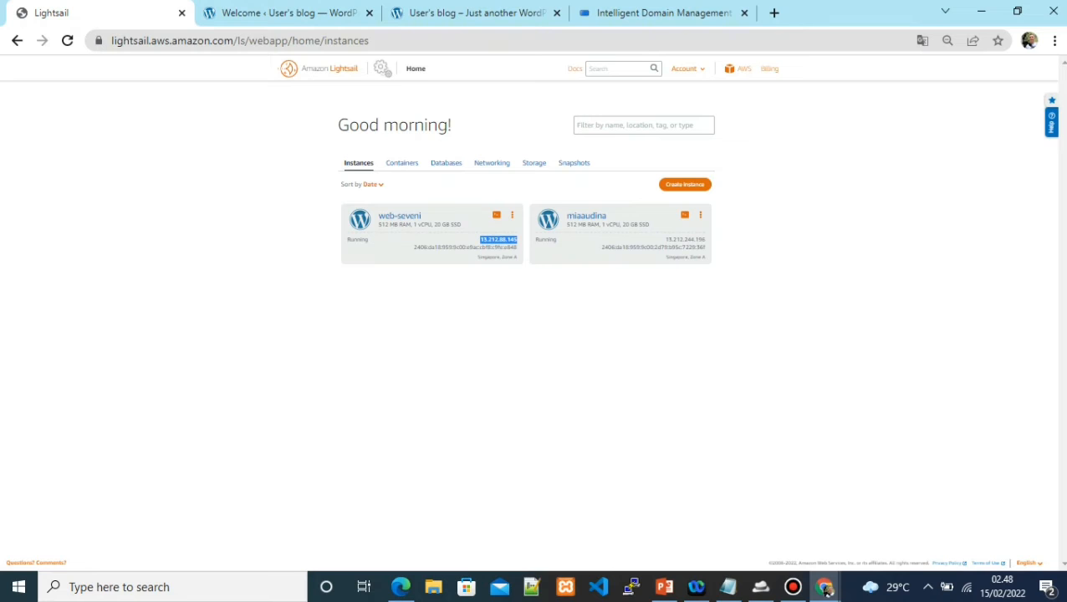
right_click(492, 244)
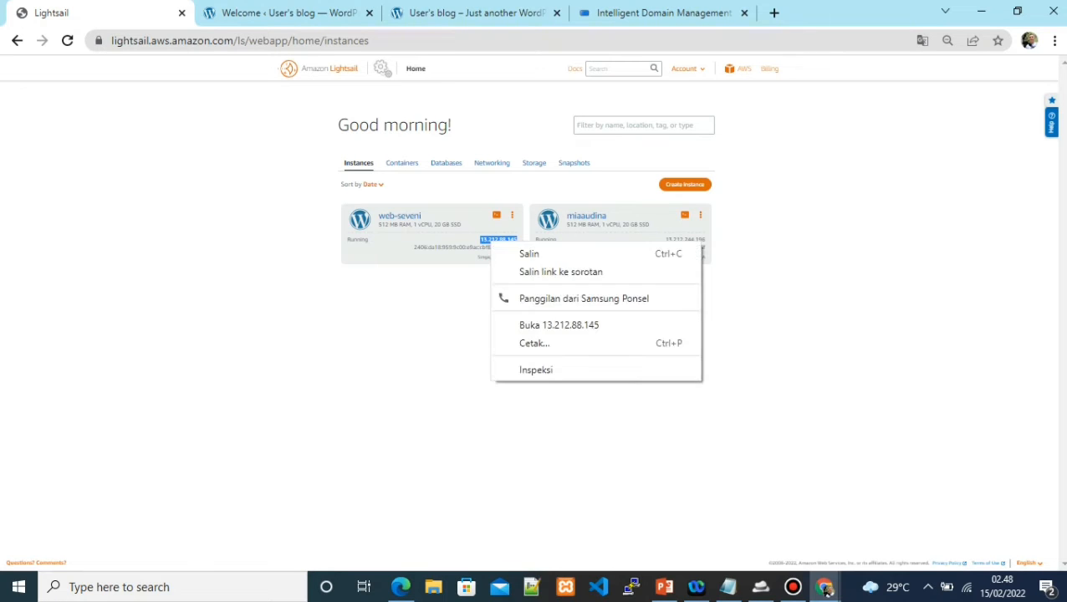
click(528, 253)
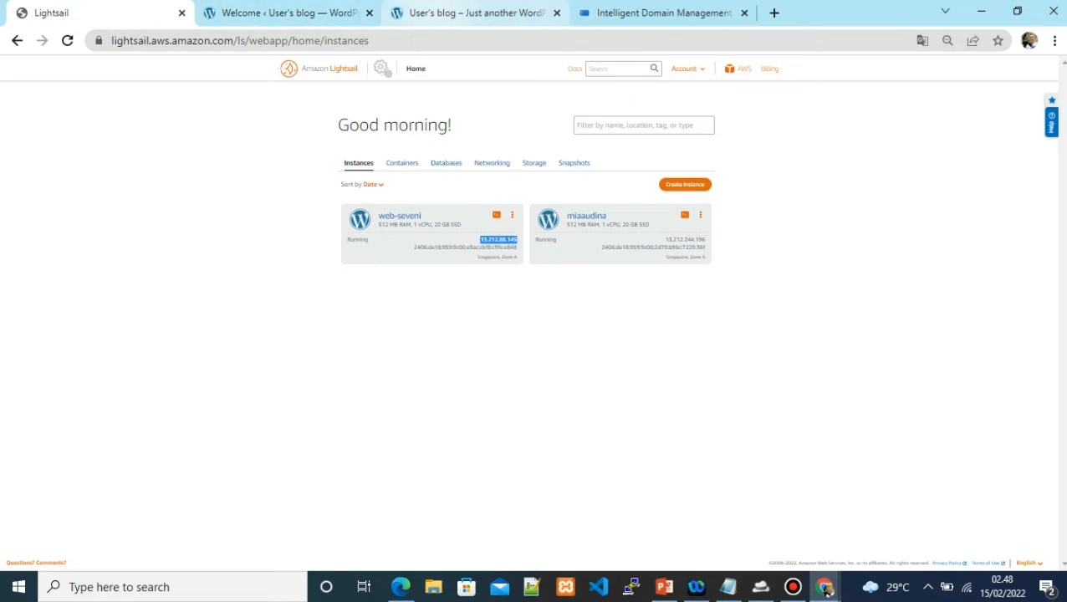
key(ctrl+3)
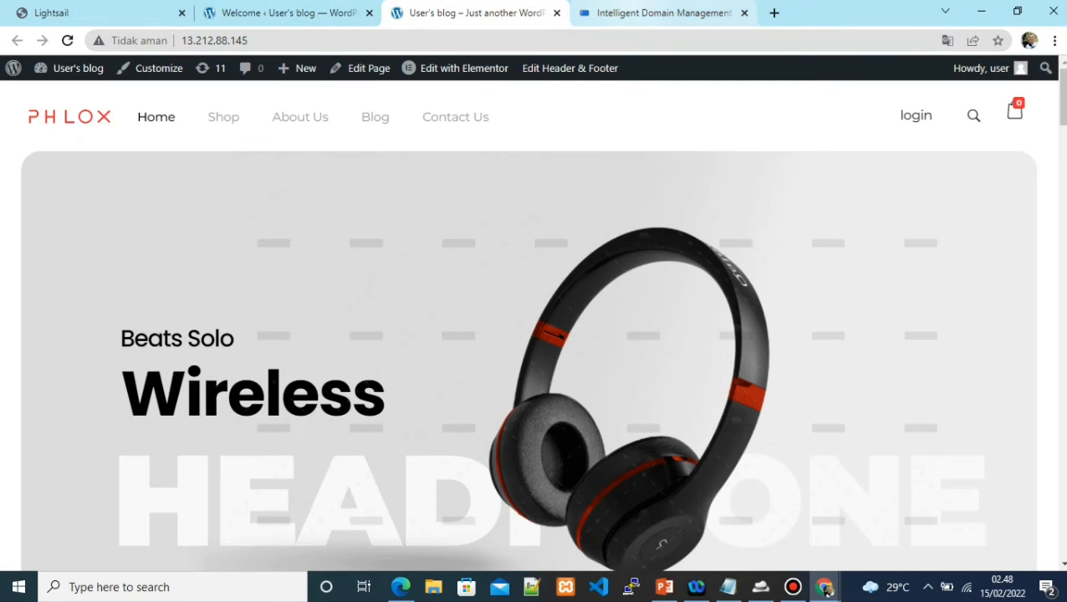
key(ctrl+4)
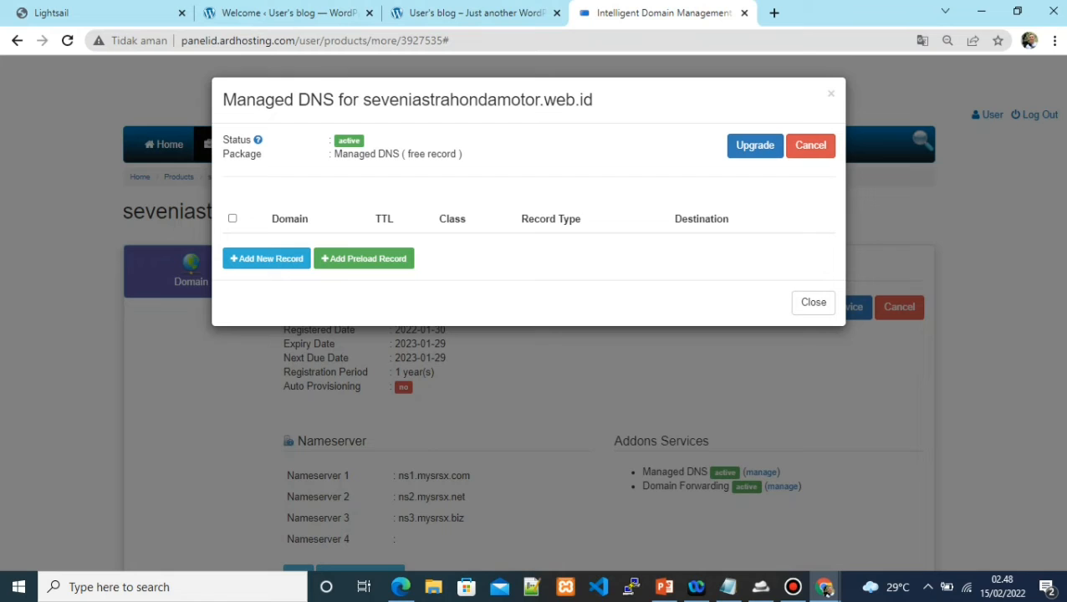
Add and save a new A record with blank domain pointing to 13.212.88.145
key(Return)
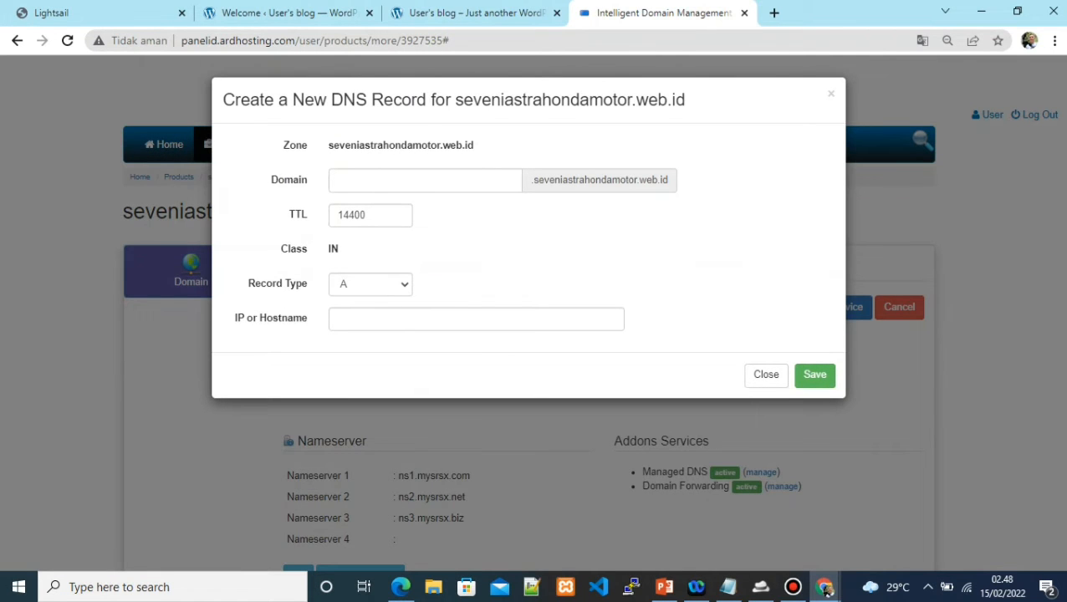
key(alt+Tab)
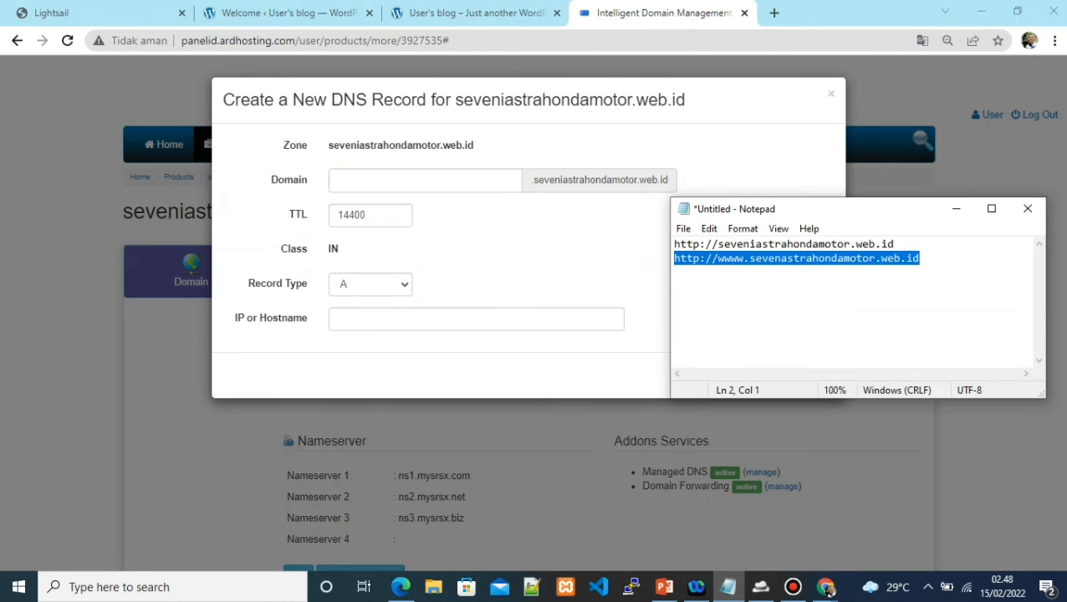
key(shift+Up)
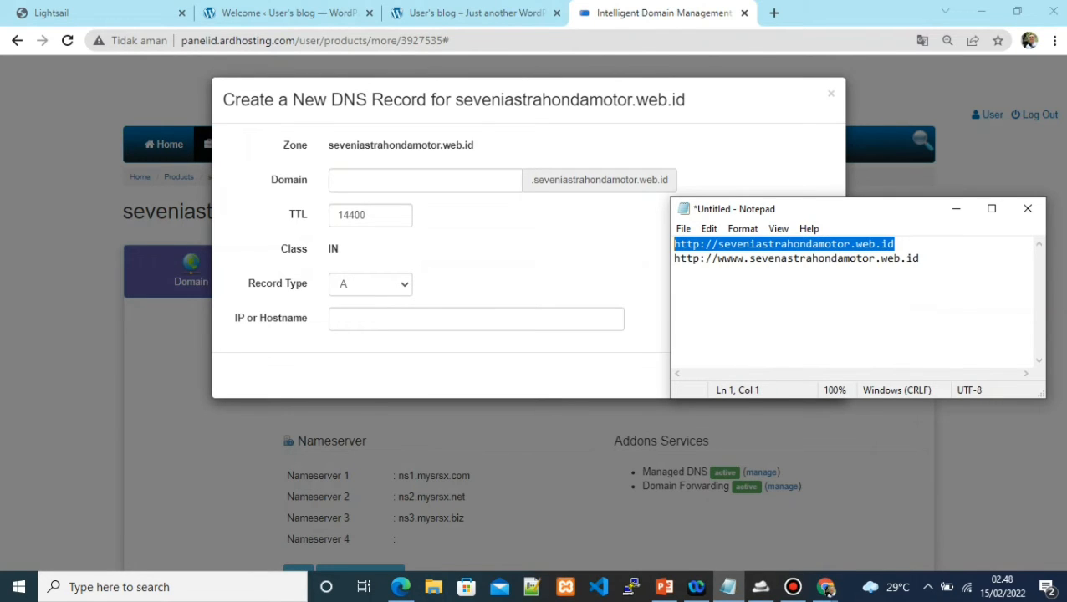
key(alt+Tab)
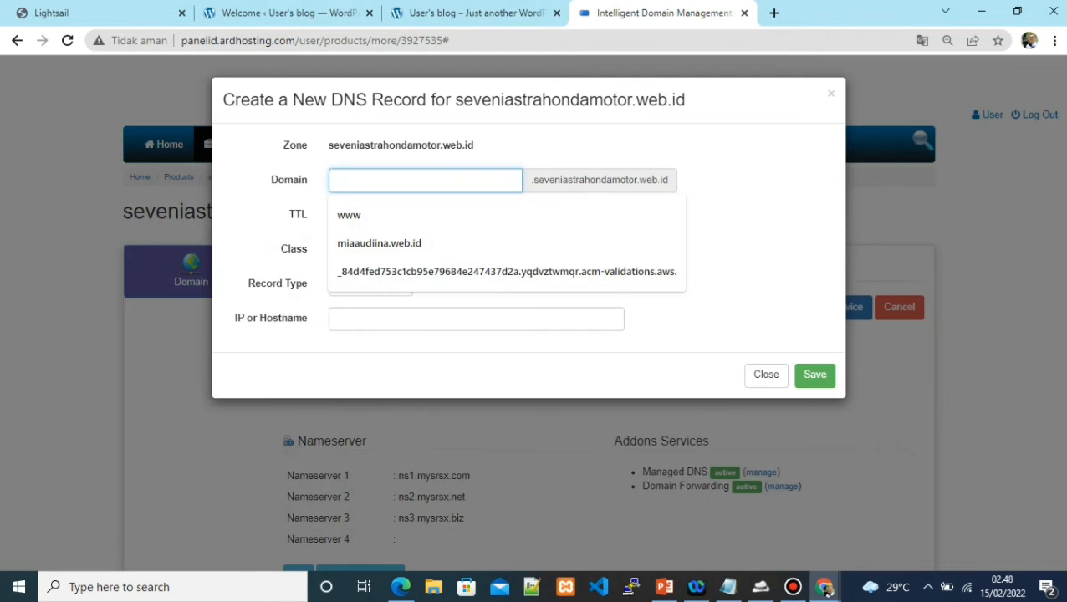
key(Tab)
key(Tab)
key(Tab)
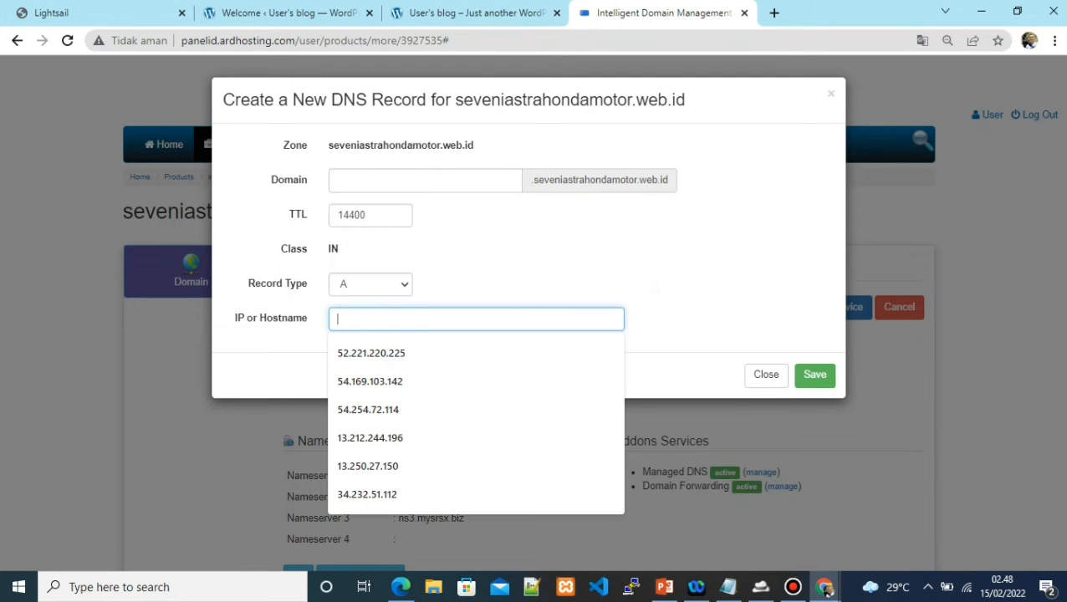
text(13.212.88.145)
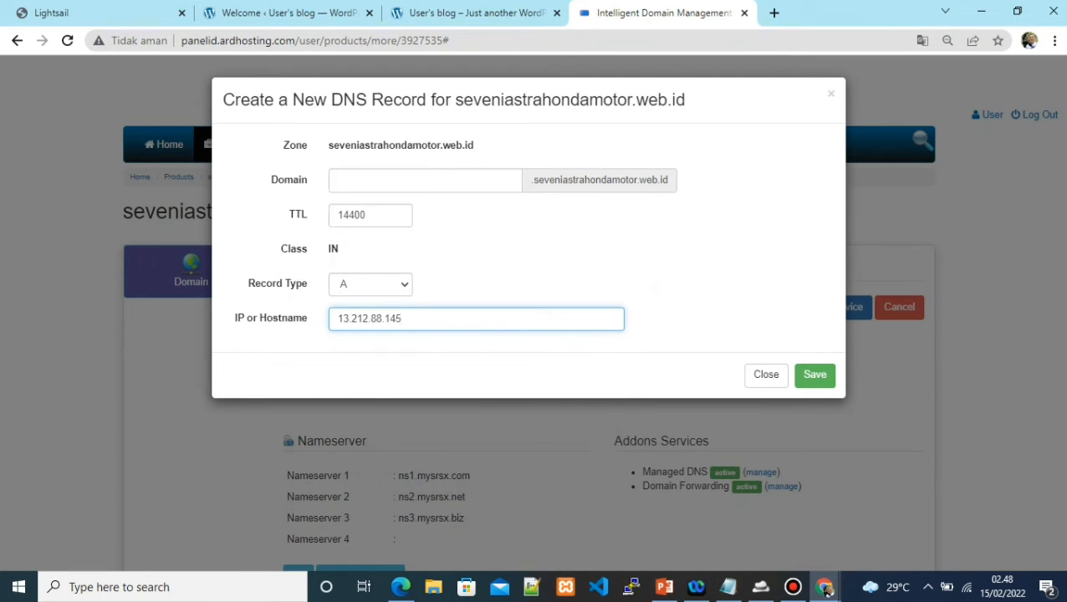
click(814, 375)
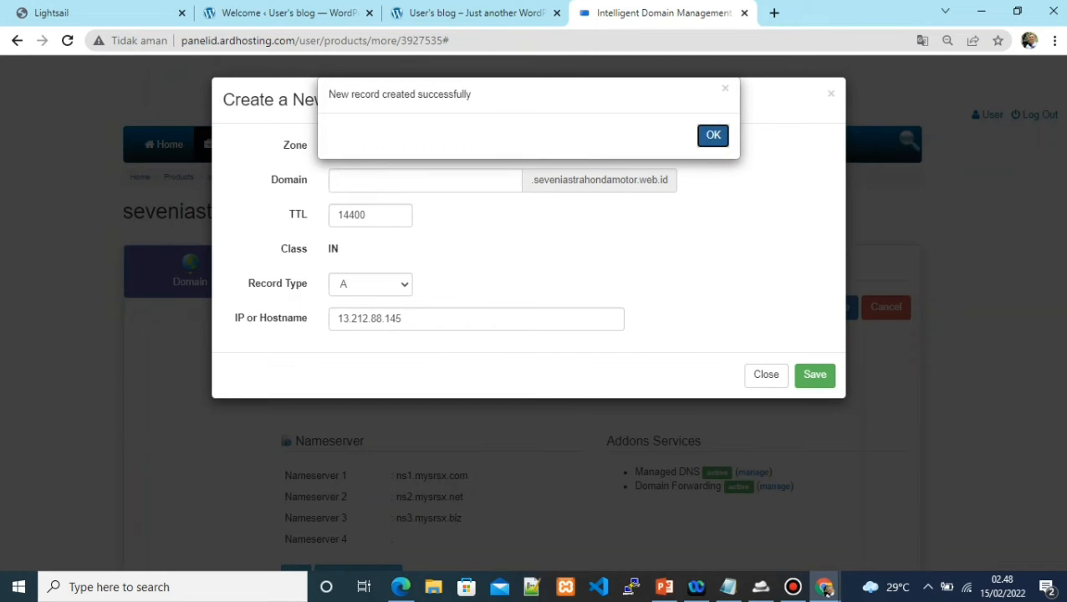
key(Return)
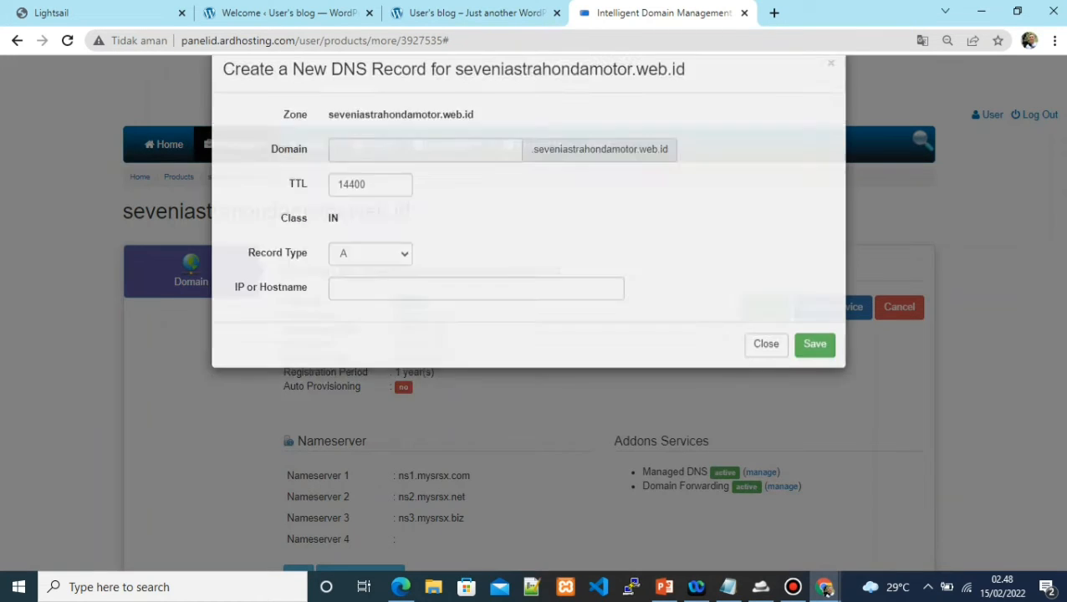
key(alt+Tab)
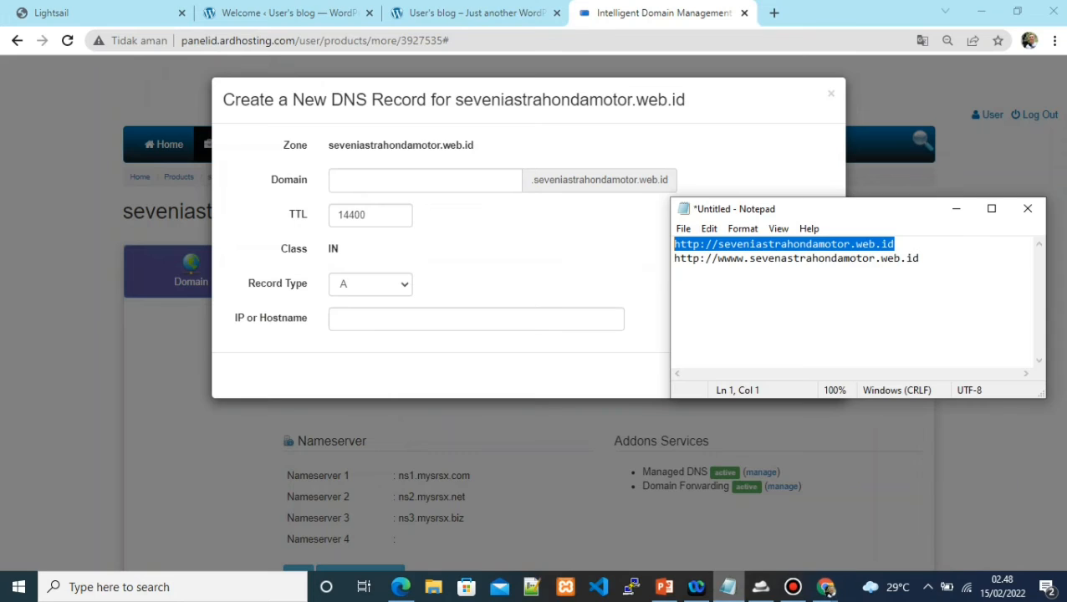
Create a 'www' A record pointing to 13.212.88.145 and acknowledge the success alert
key(ctrl+End)
key(shift+Left)
key(shift+Left)
key(shift+Left)
key(shift+Left)
key(shift+Left)
key(shift+Left)
key(shift+Left)
key(shift+Left)
key(shift+Left)
key(shift+Left)
key(shift+Left)
key(shift+Left)
key(shift+Left)
key(shift+Left)
key(shift+Left)
key(shift+Left)
key(shift+Left)
key(shift+Left)
key(shift+Left)
key(shift+Left)
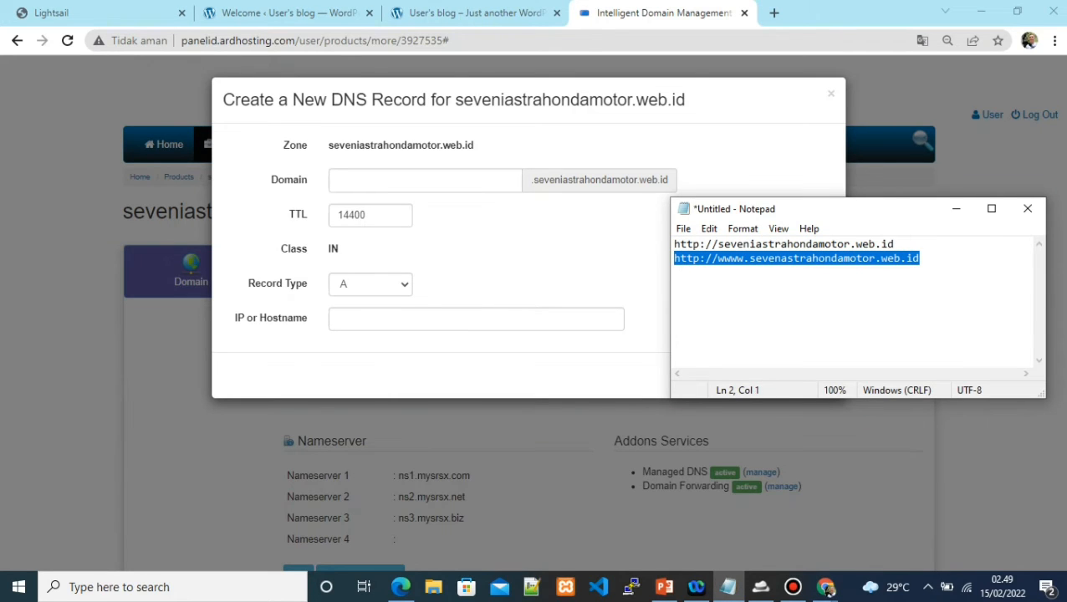
click(826, 589)
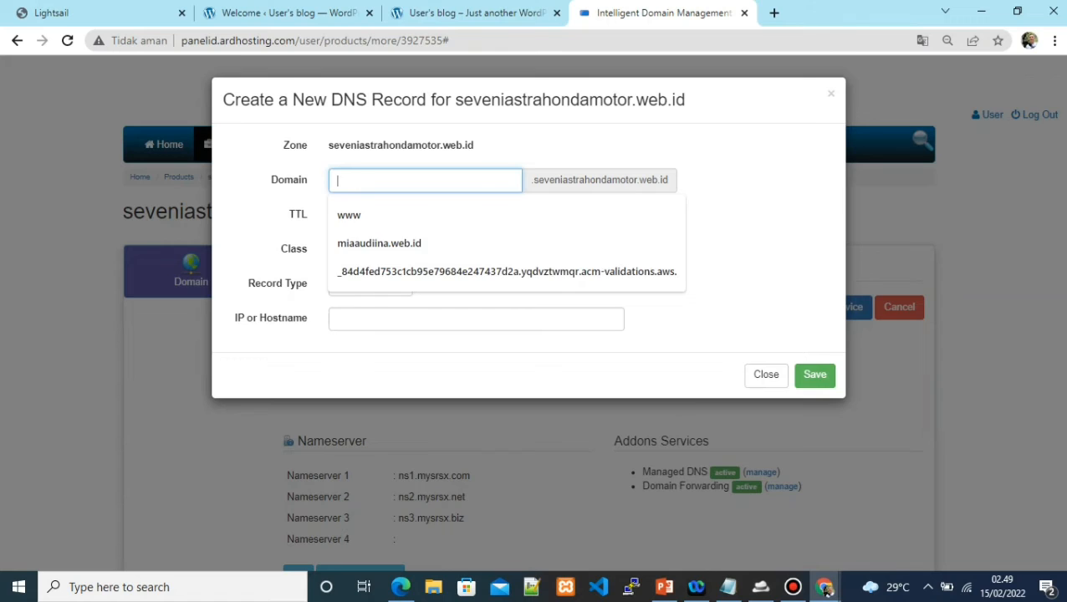
text(www)
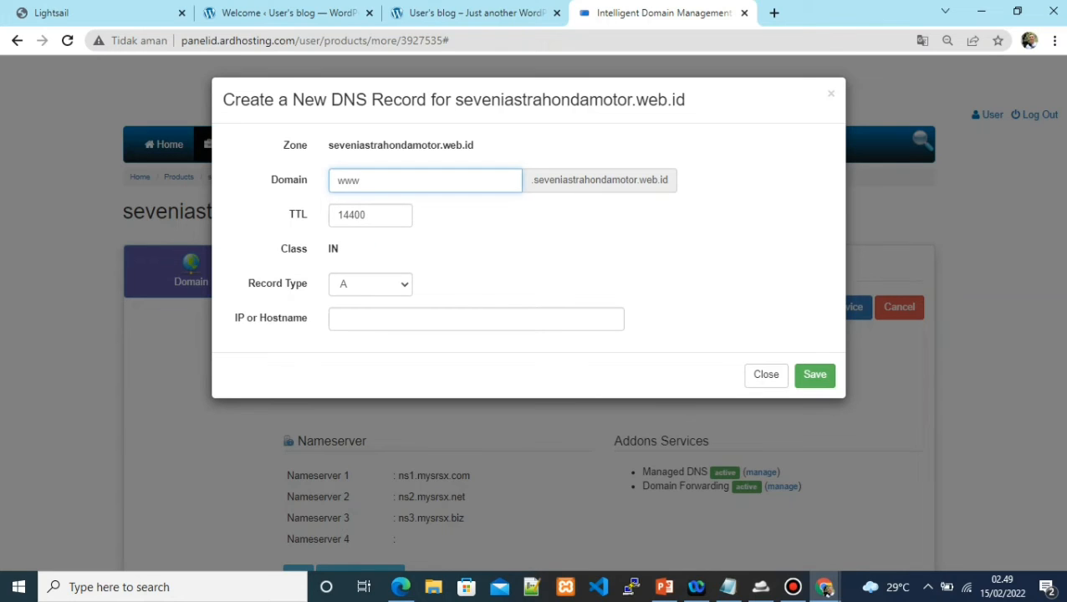
key(Tab)
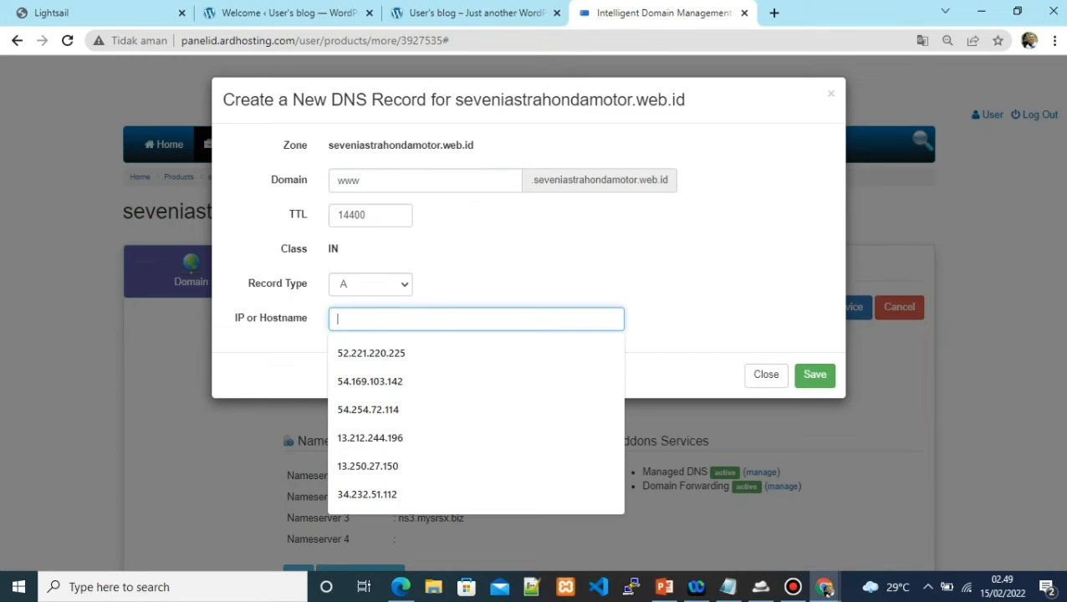
text(13.212.88.145)
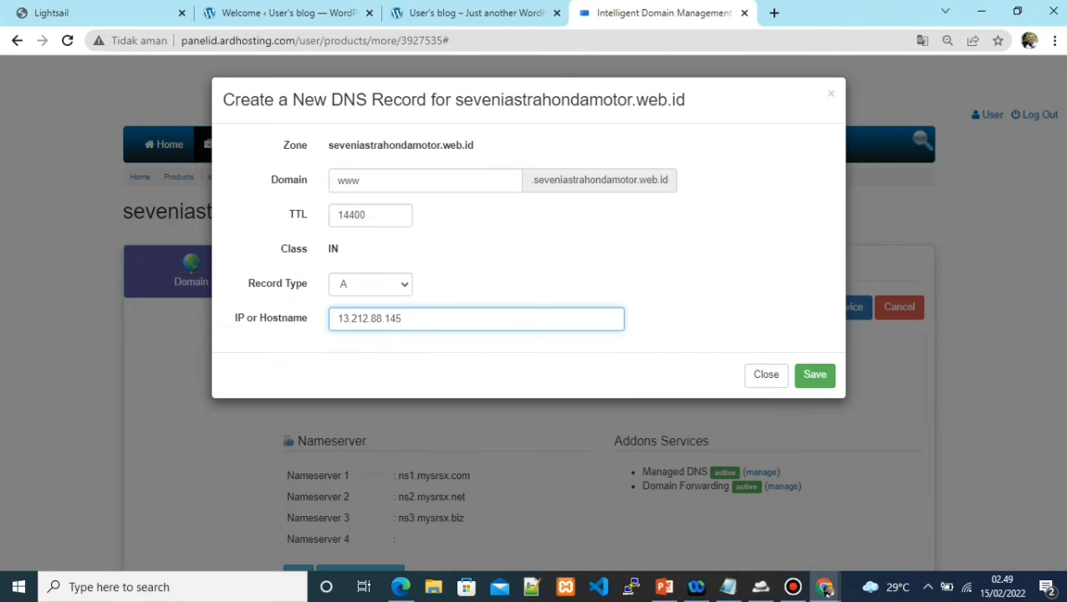
key(Return)
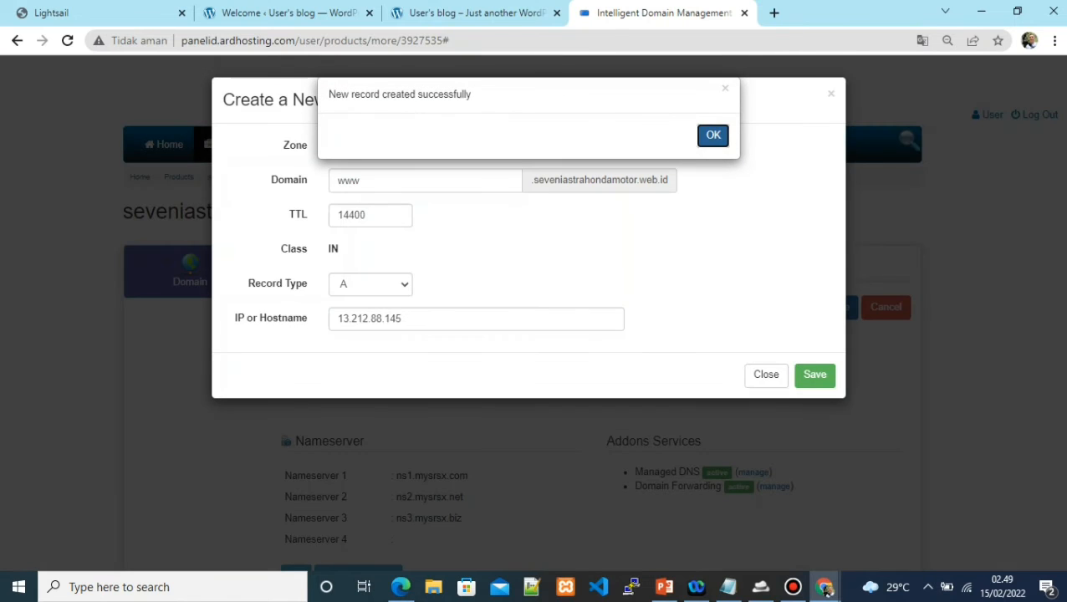
key(Return)
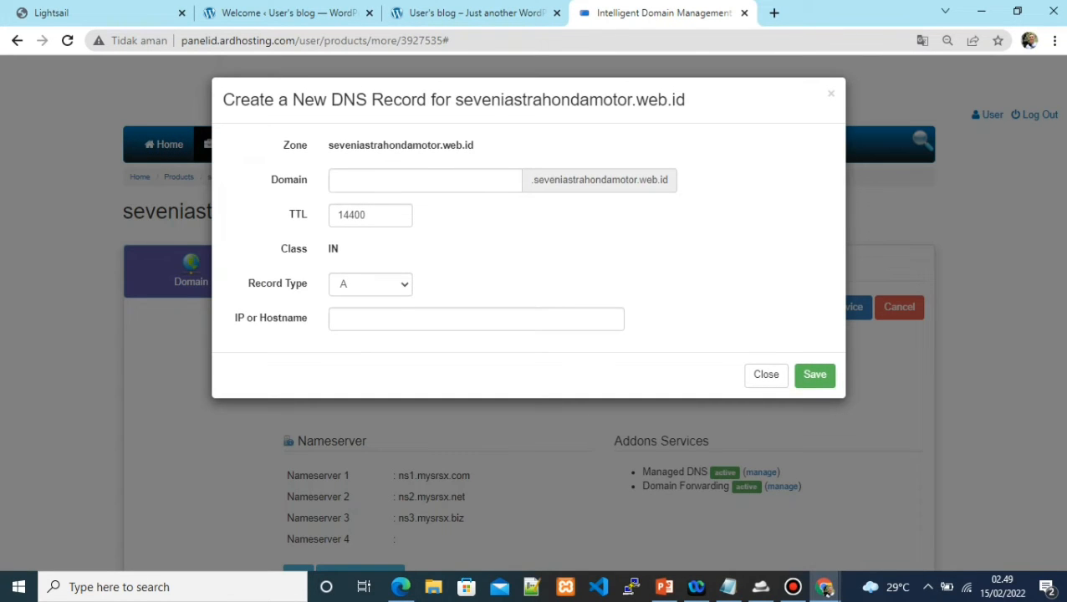
Review the root and www A records at 13.212.88.145, then close back to the domain page
click(766, 375)
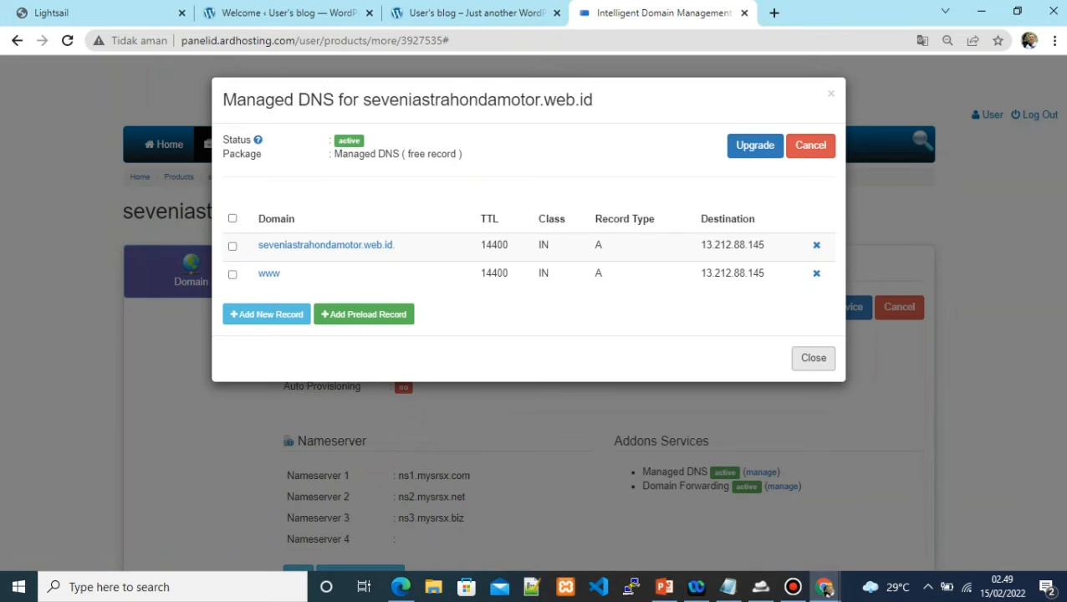
click(813, 358)
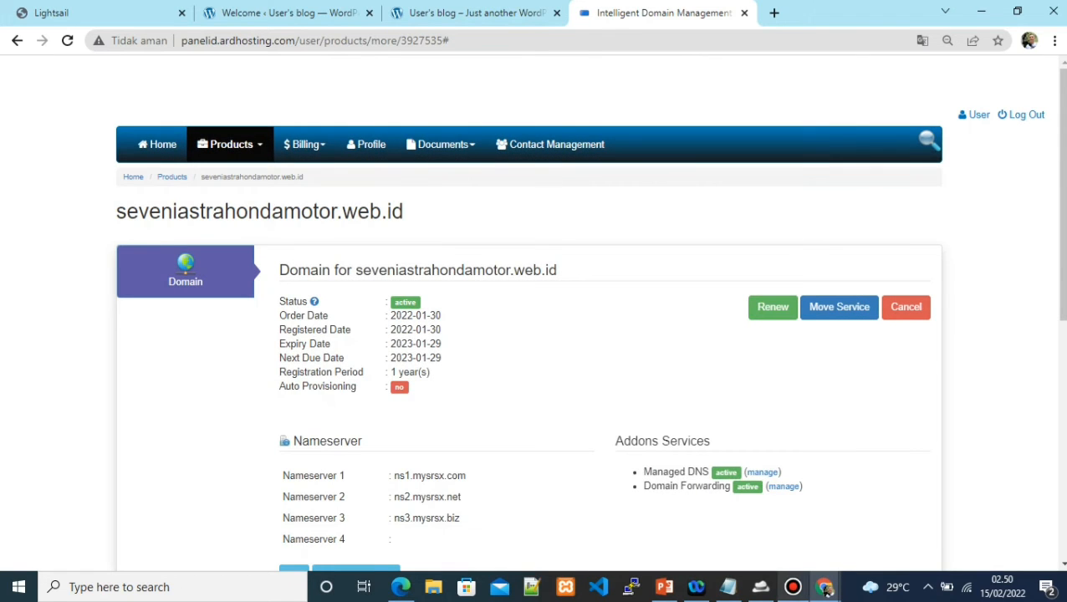
click(793, 587)
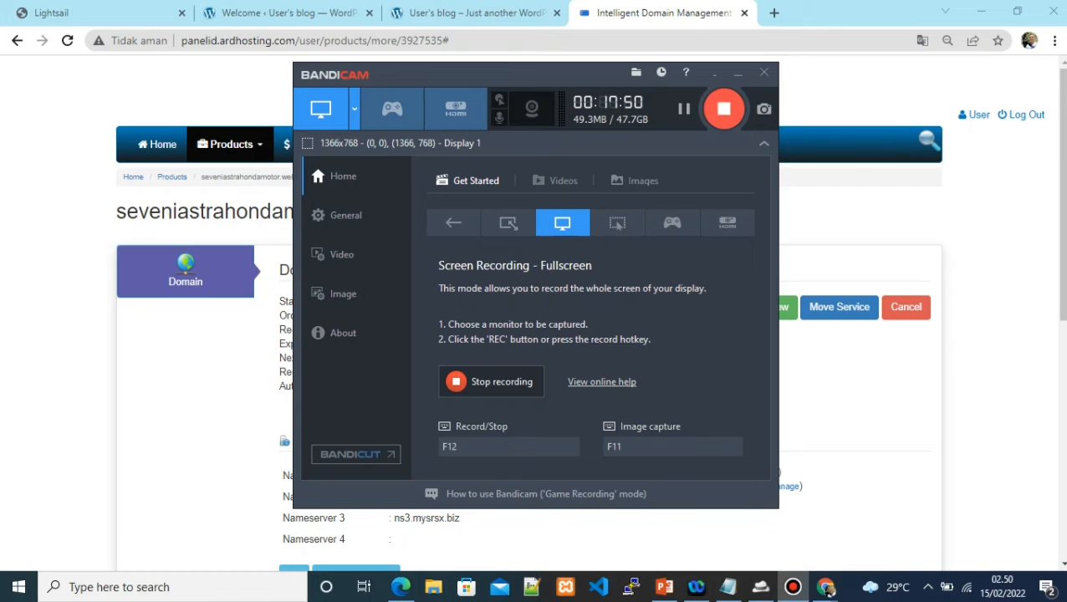
click(724, 109)
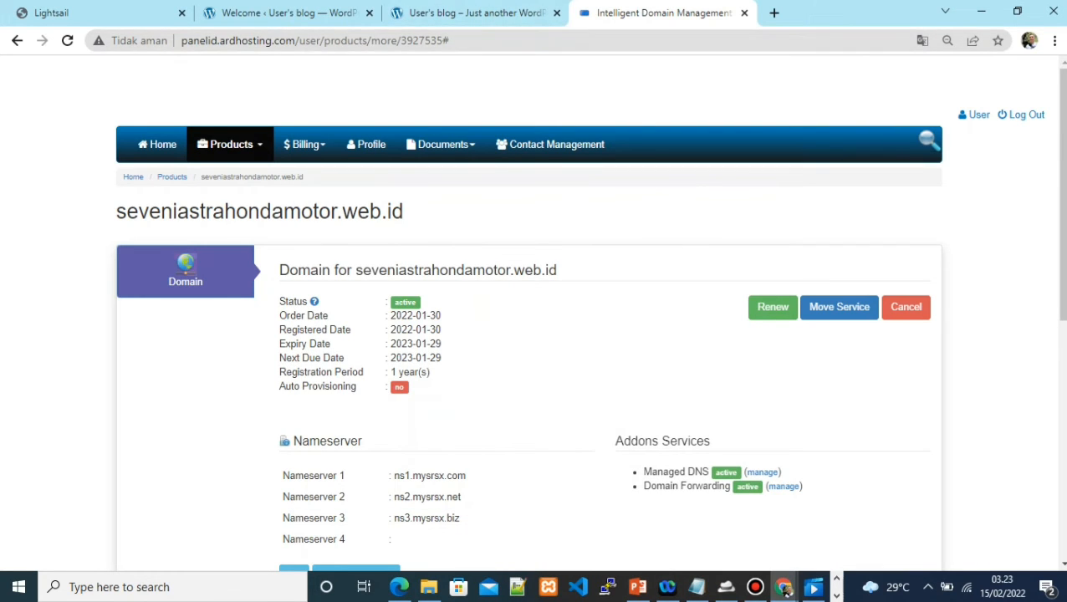
Look up the A record for seveniastrahondamotor.web.id on dnswatch.info
key(ctrl+t)
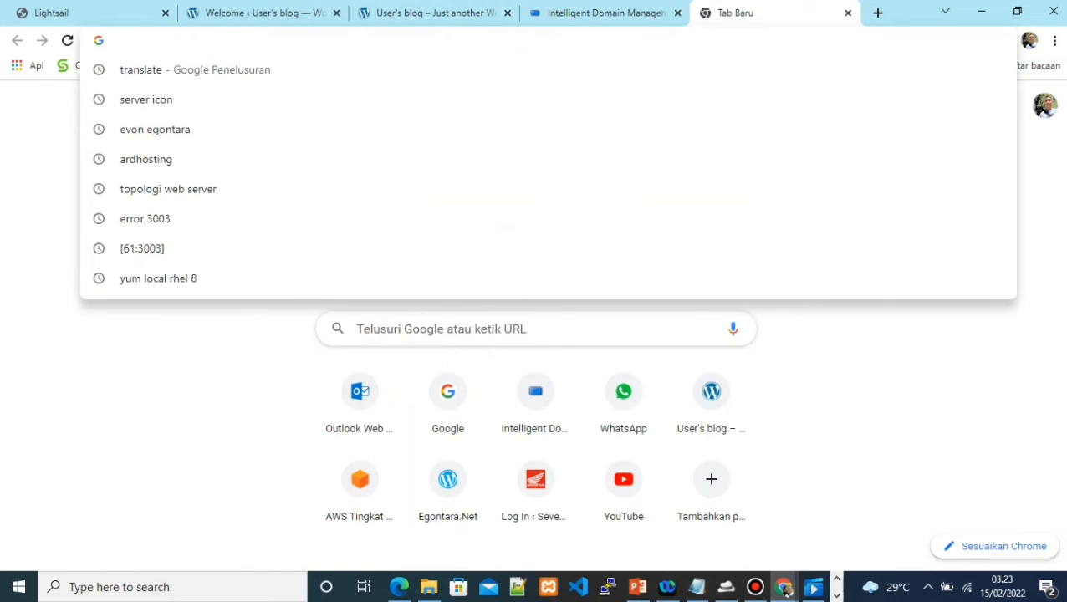
text(dnswatch.info)
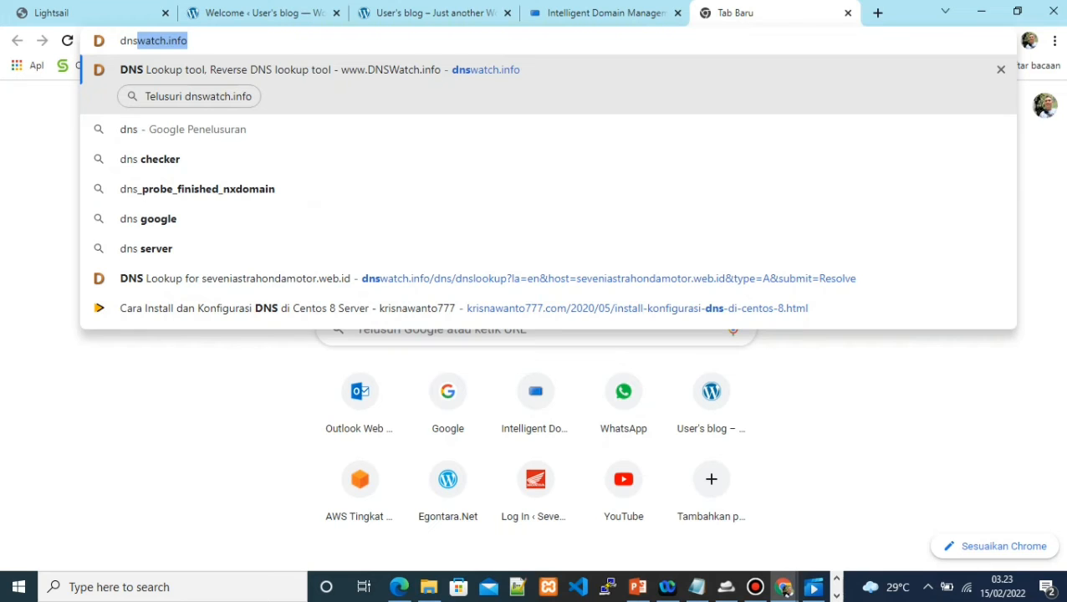
key(Return)
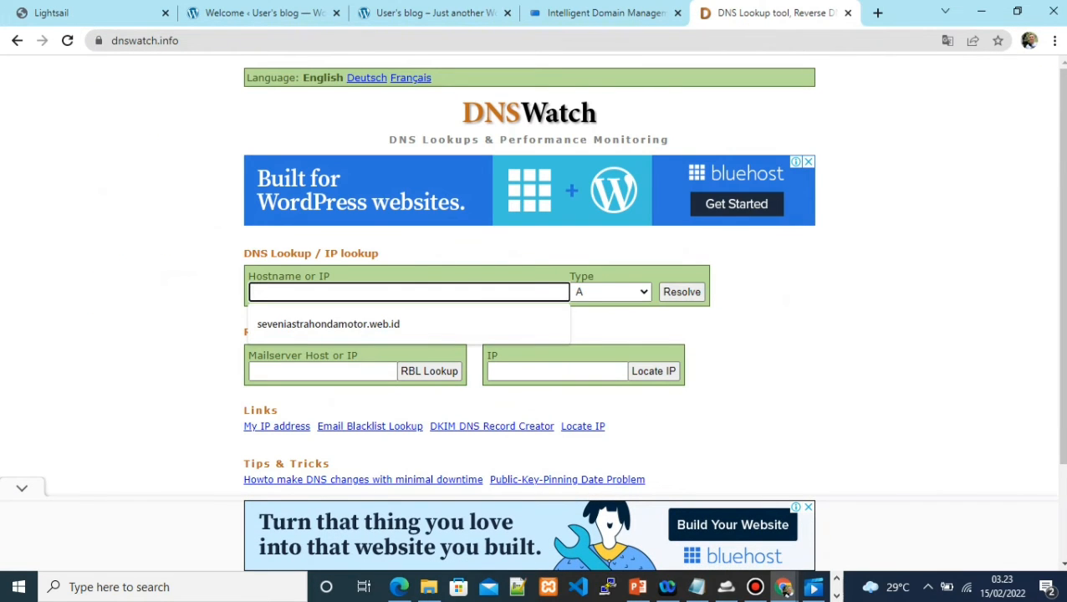
key(Down)
key(Return)
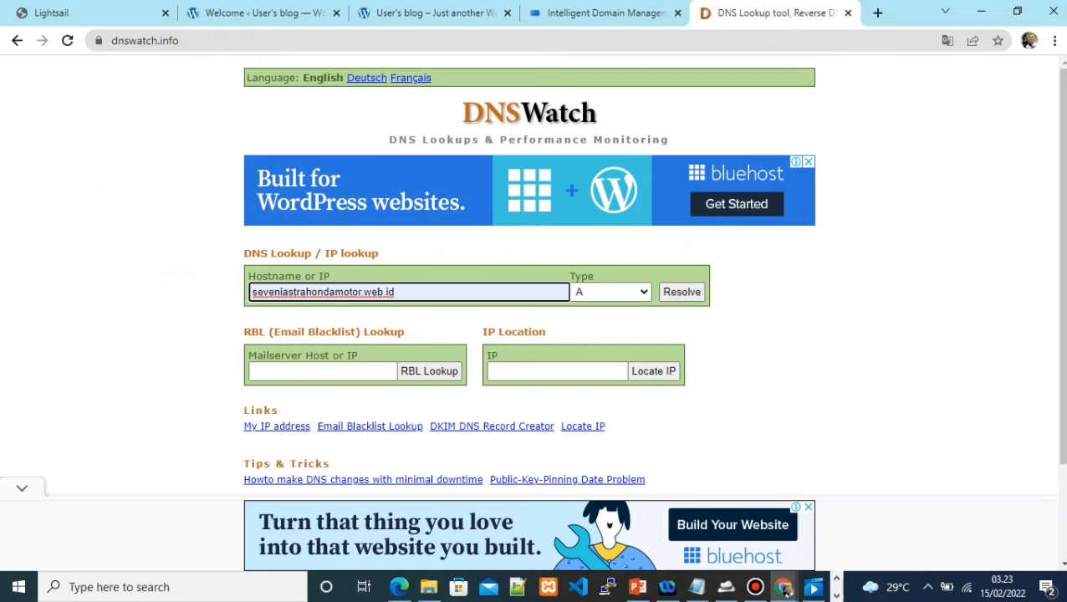
key(Return)
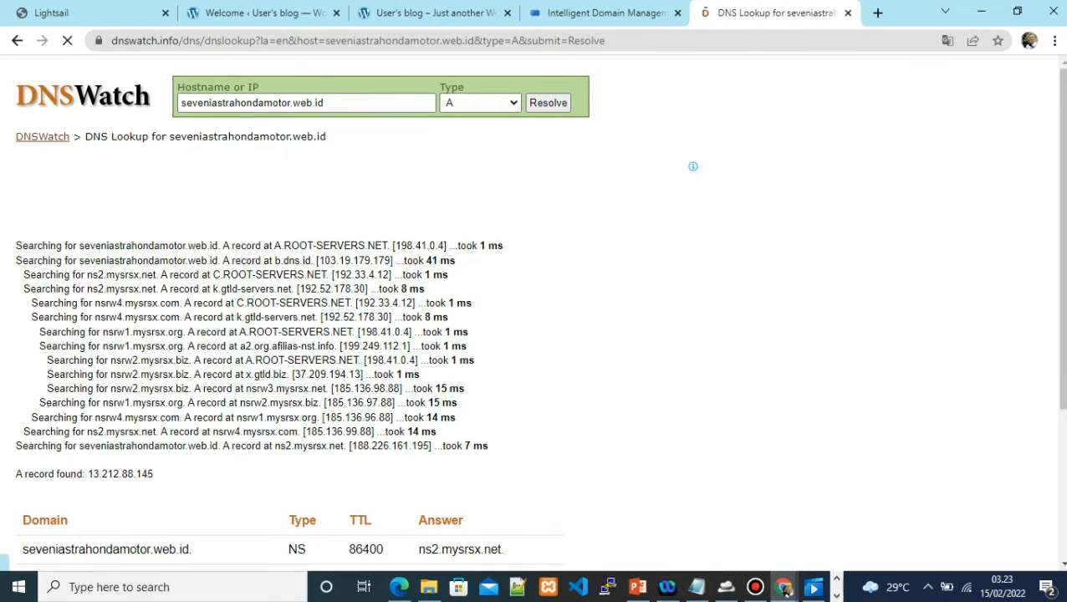
Compare the resolved IP 13.212.88.145 against the Lightsail instance's IP
key(ctrl+plus)
key(ctrl+plus)
key(ctrl+plus)
key(ctrl+plus)
key(ctrl+plus)
key(ctrl+plus)
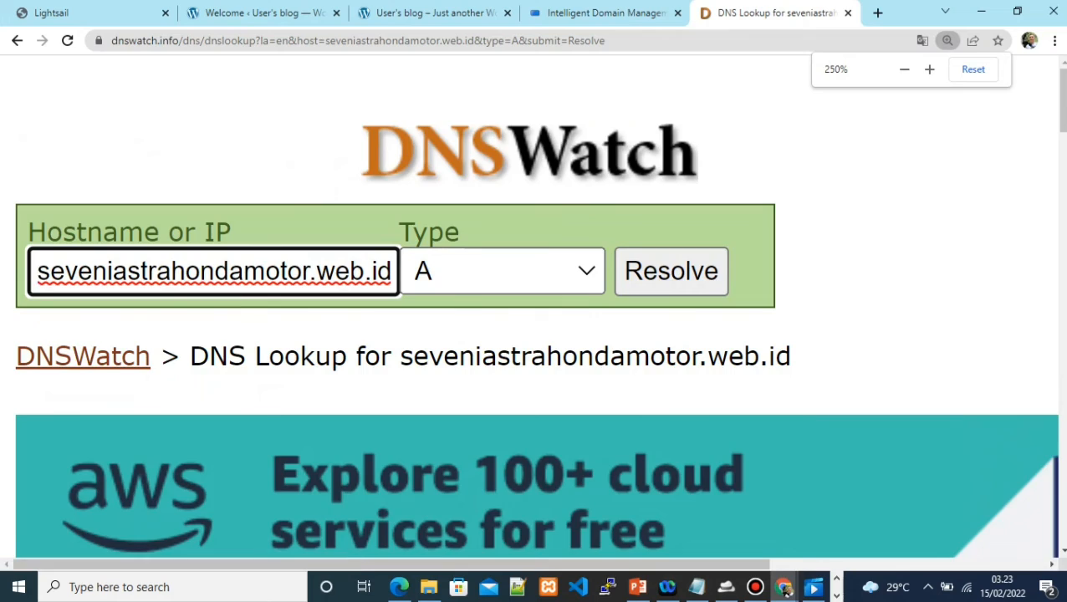
key(ctrl+0)
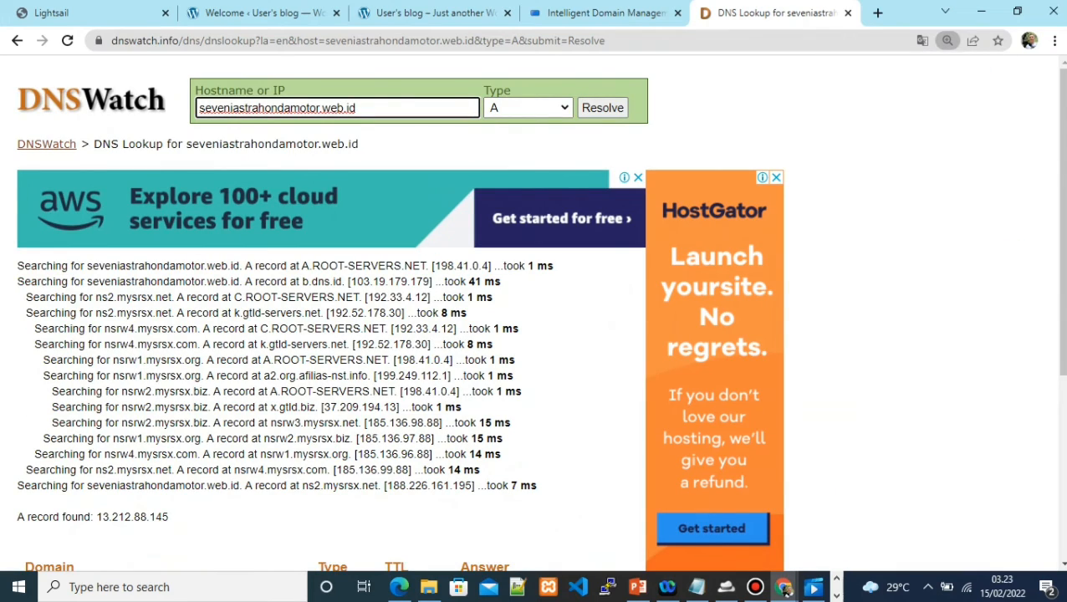
drag(1062, 222, 1061, 351)
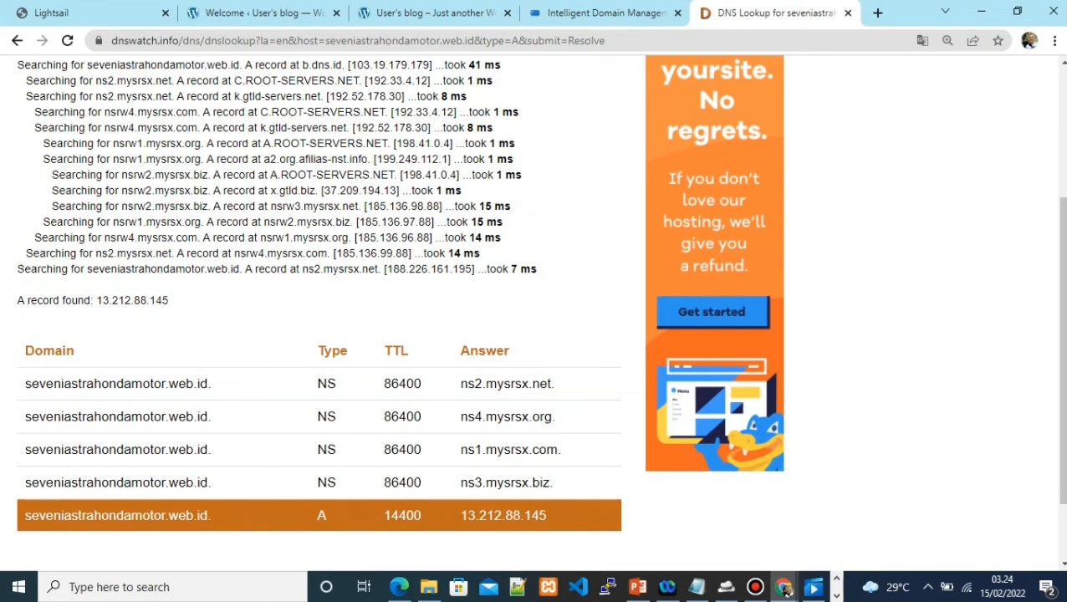
drag(549, 515, 460, 515)
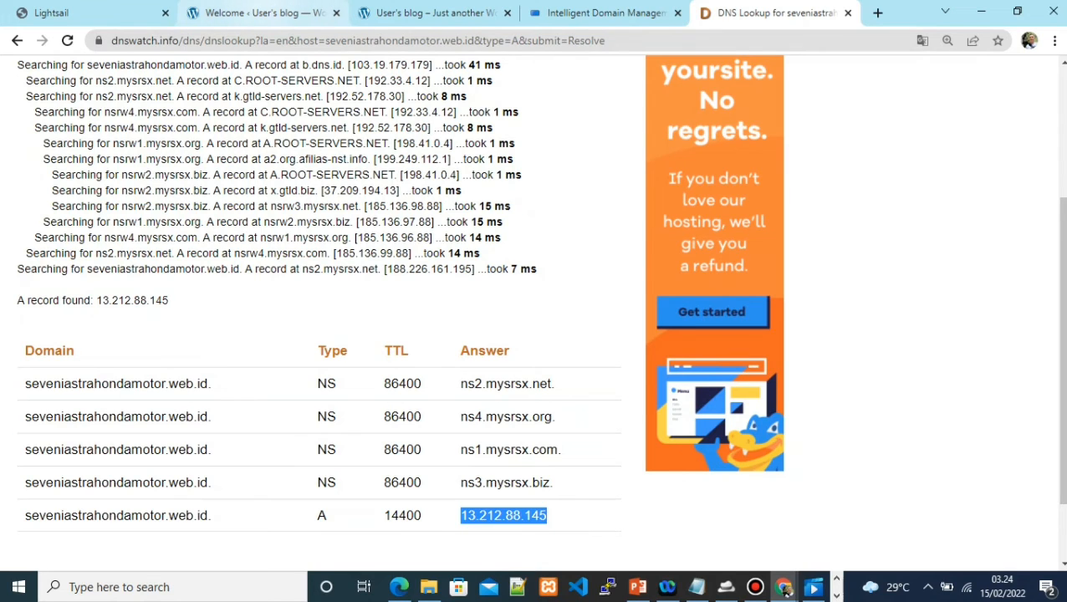
click(260, 12)
click(51, 13)
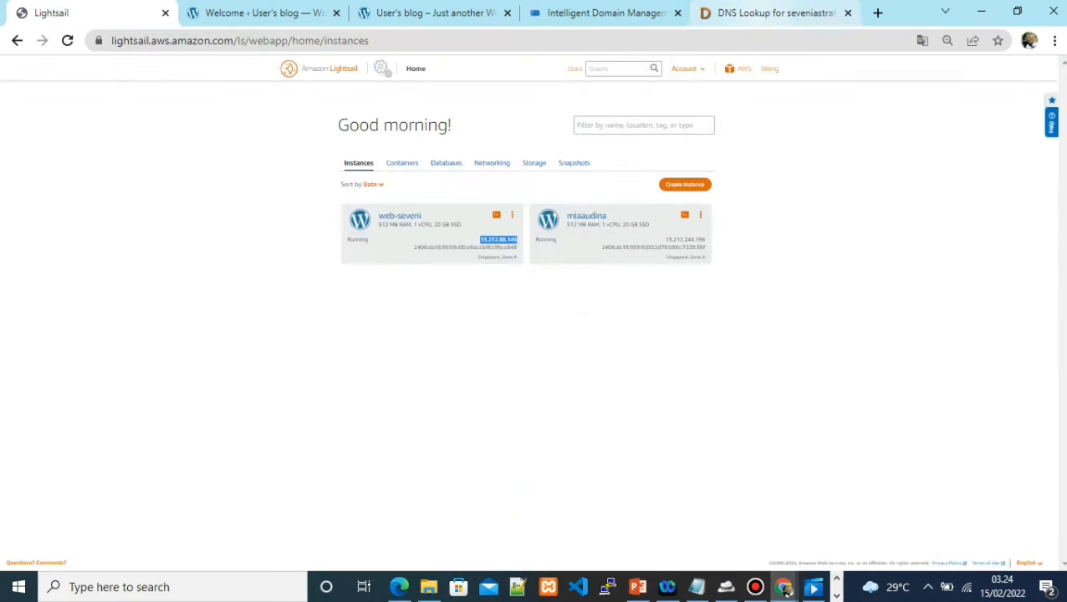
click(775, 13)
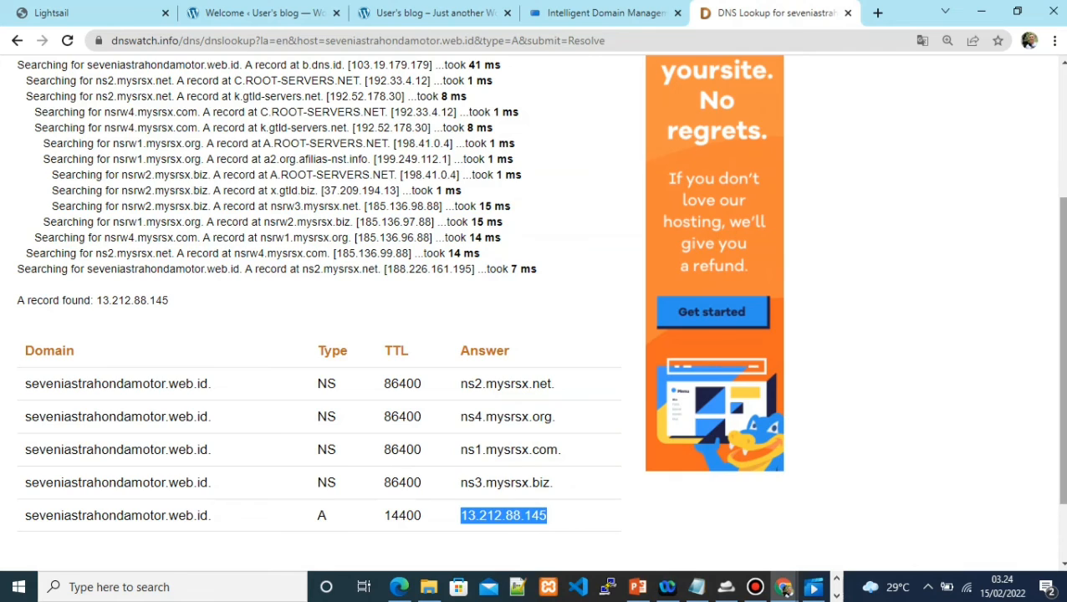
scroll(535, 305, up, 1)
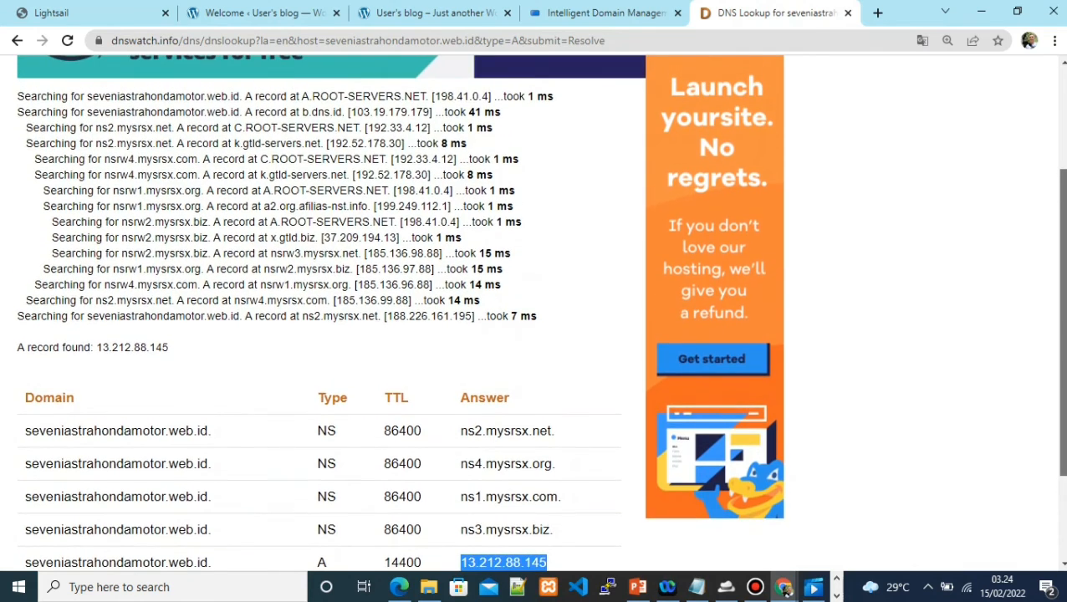
scroll(535, 305, up, 3)
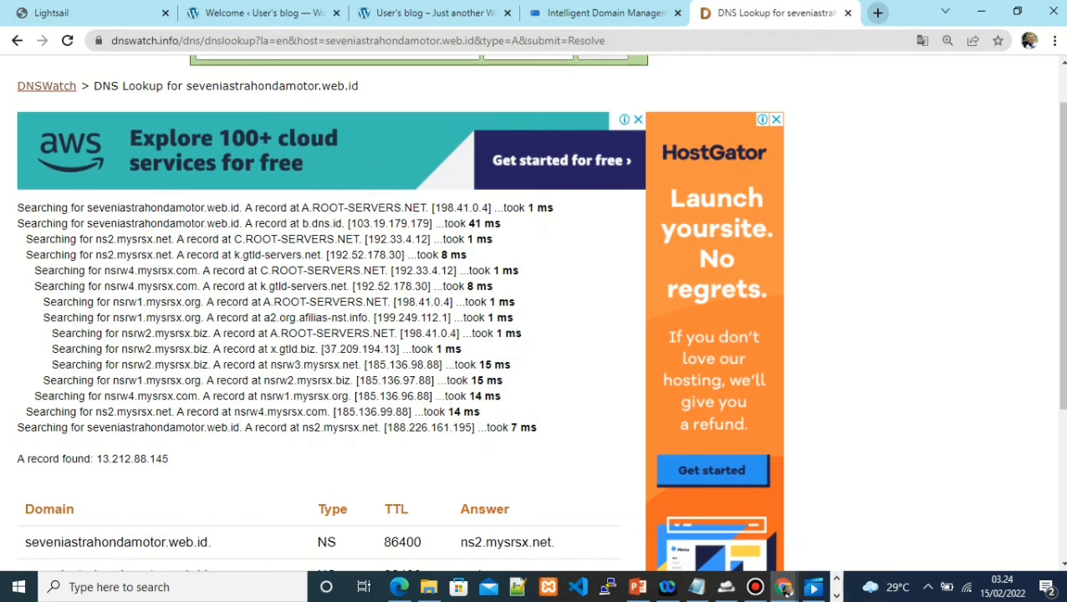
key(ctrl+t)
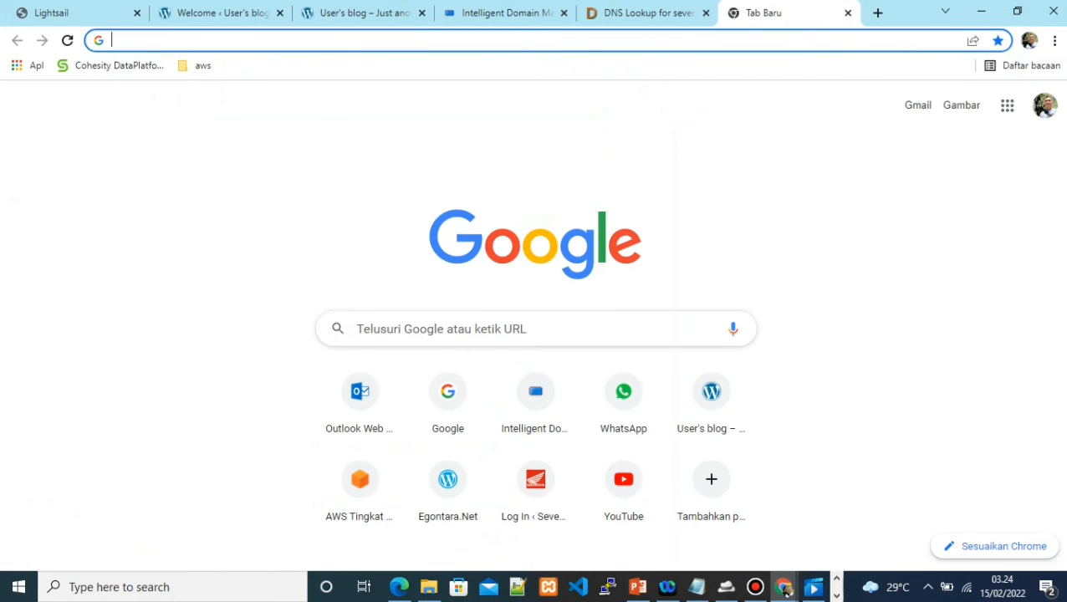
text(http://)
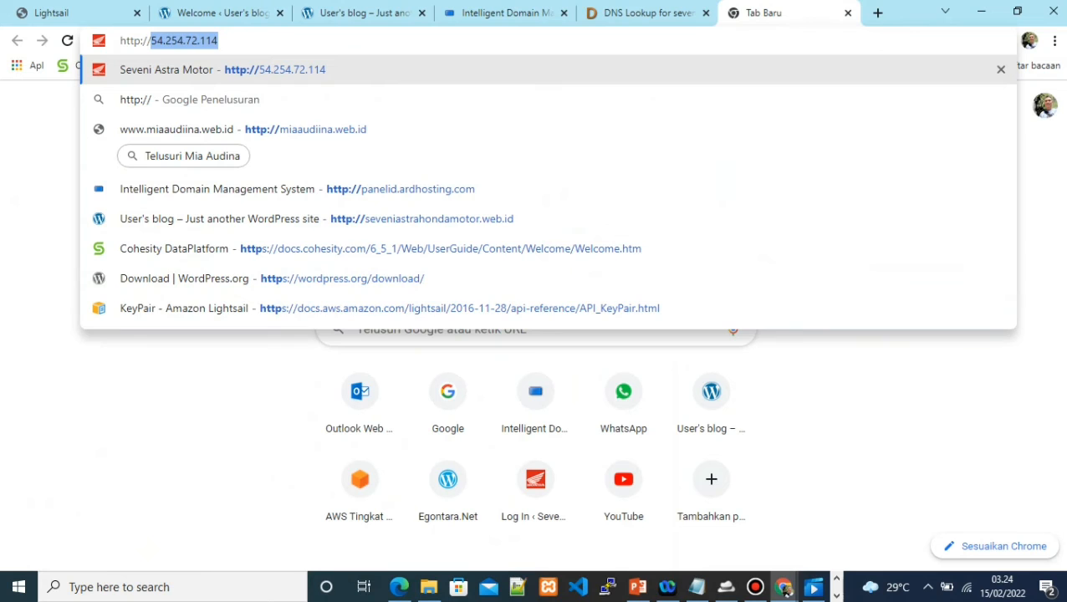
text(seve)
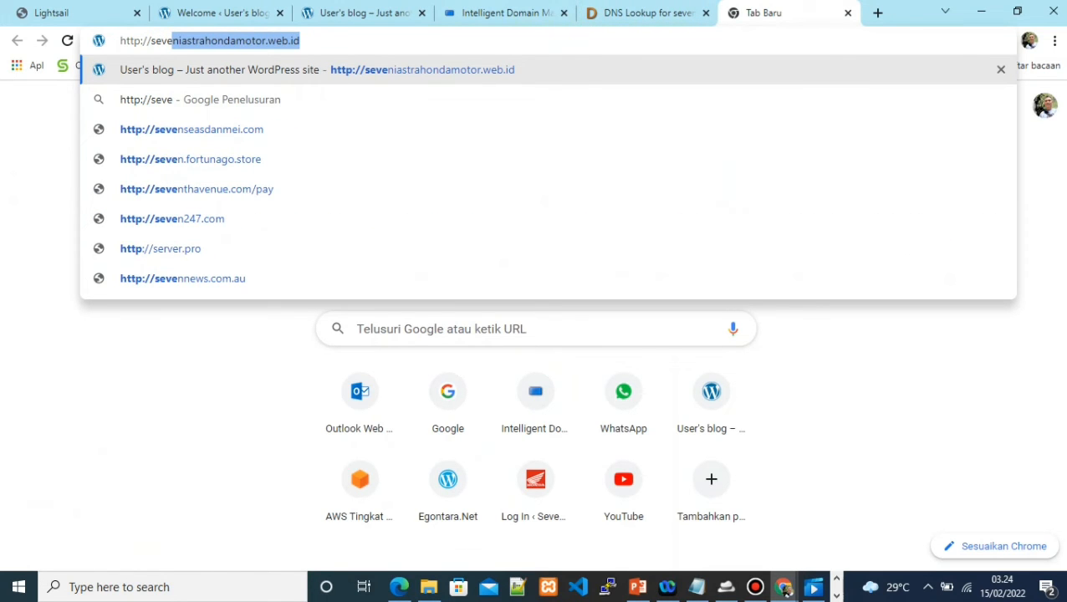
key(Return)
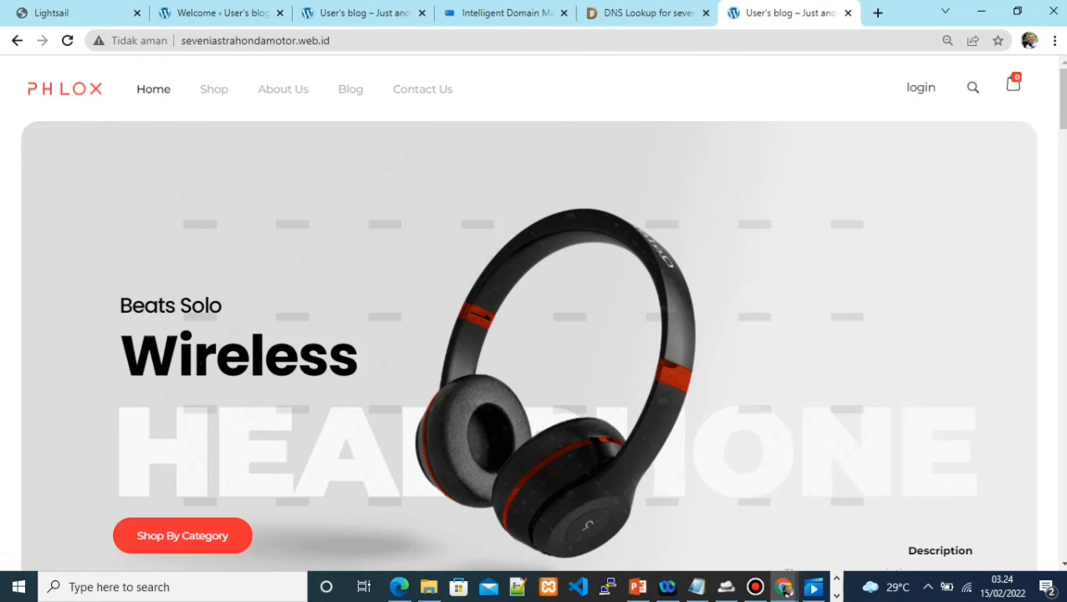
drag(1063, 99, 1063, 527)
key(Home)
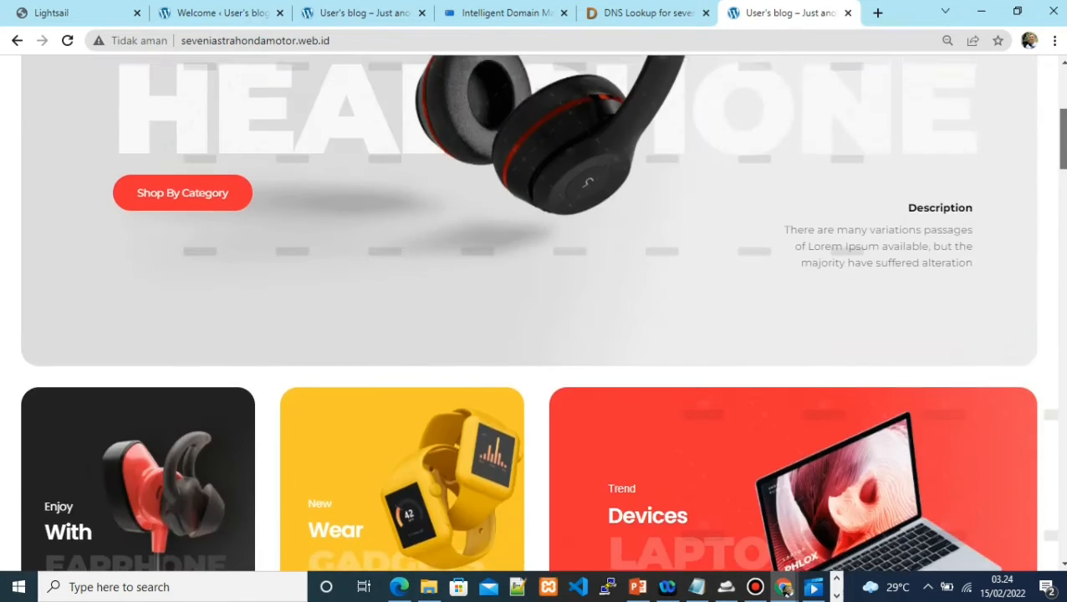
Browse the shop's product cards, check its Not secure connection info, and return to Lightsail
key(ctrl+4)
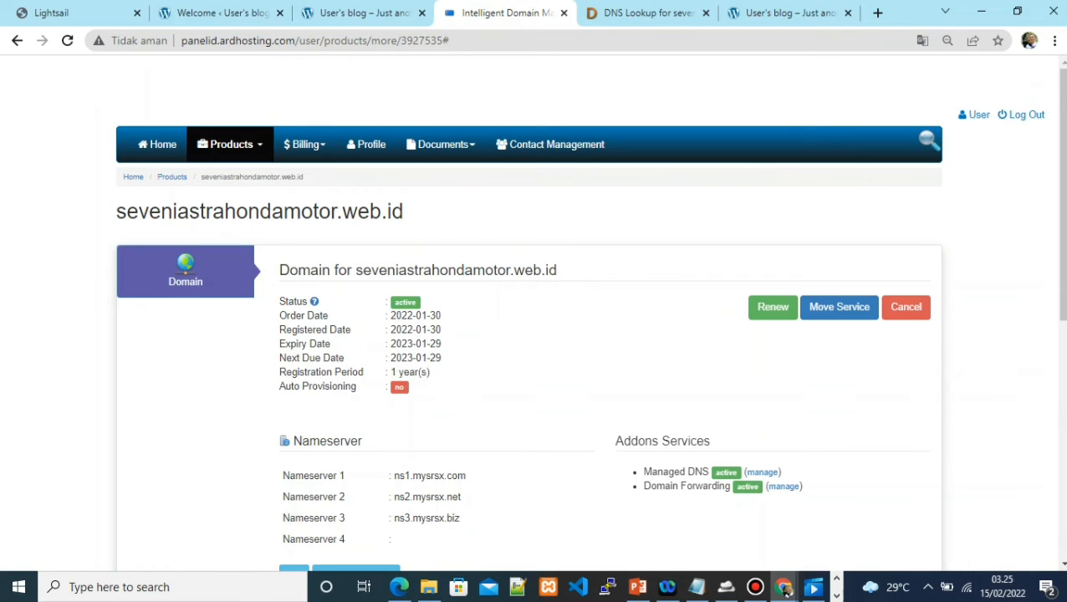
click(786, 13)
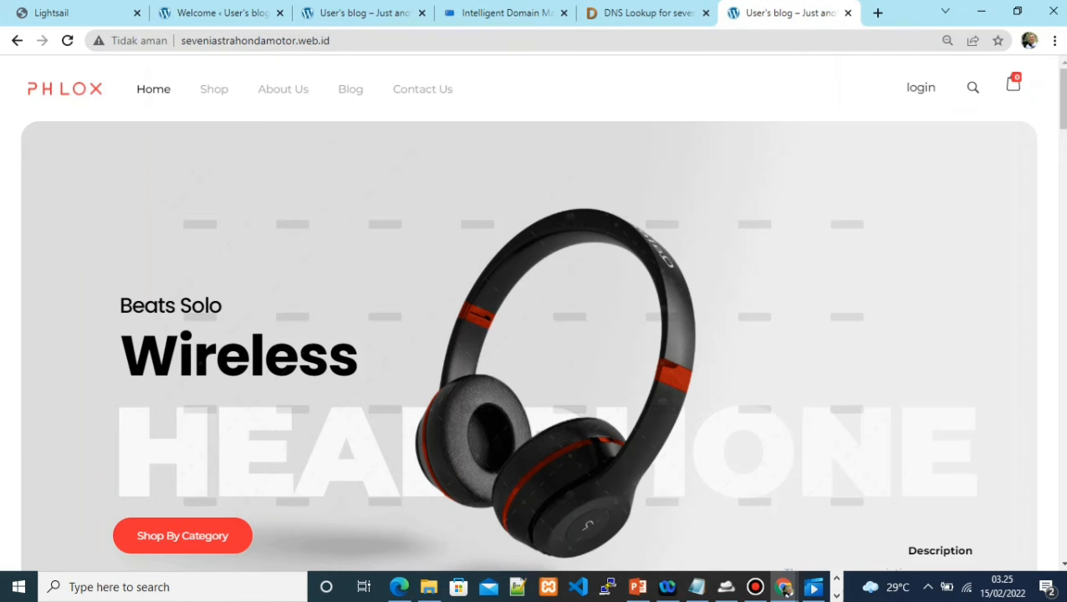
key(Page_Down)
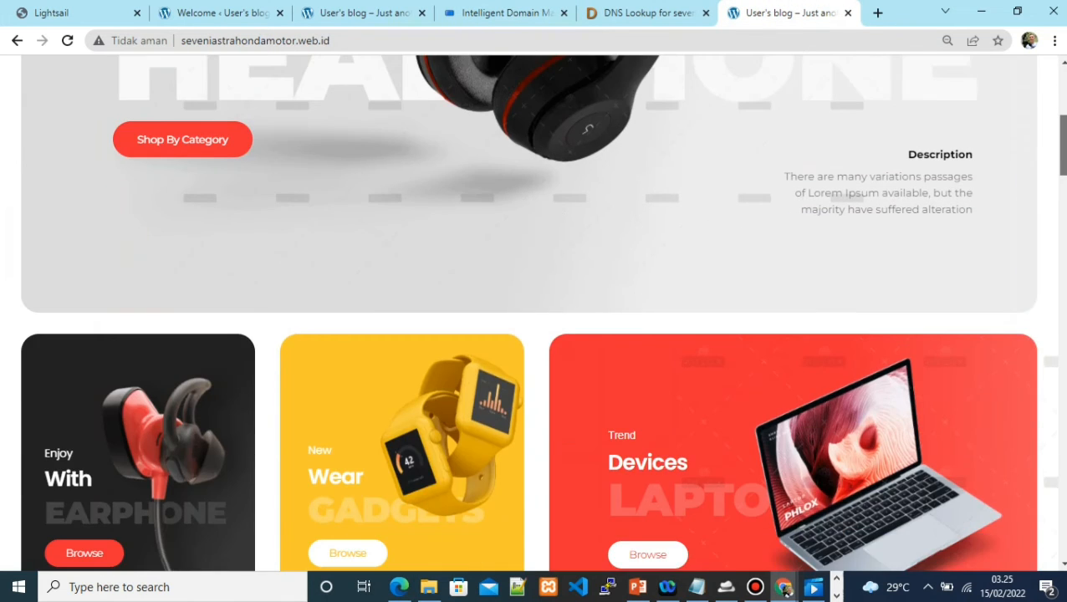
key(Page_Down)
key(Home)
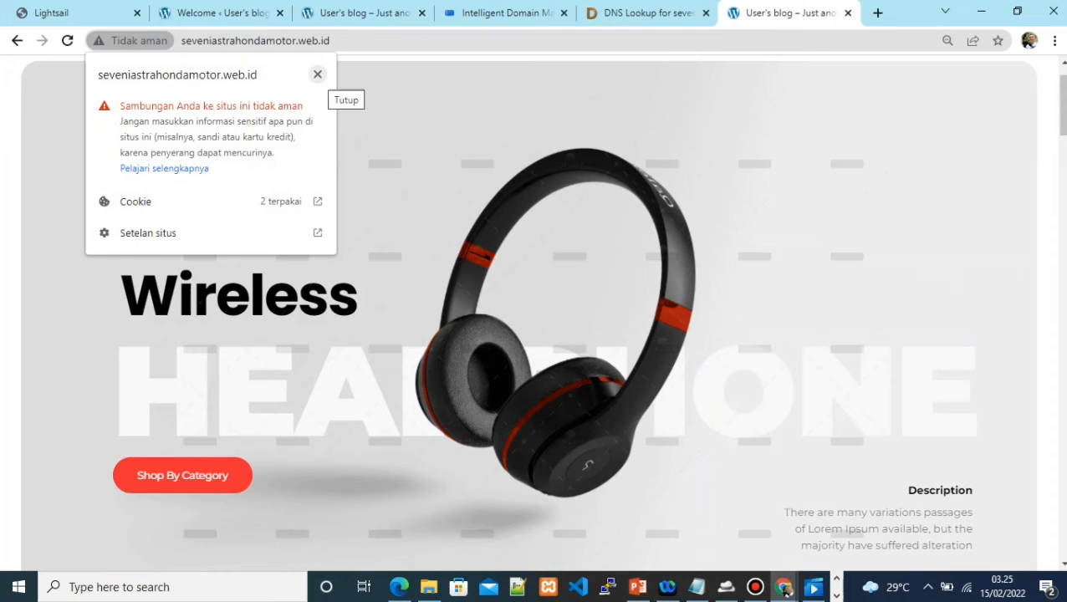
click(317, 74)
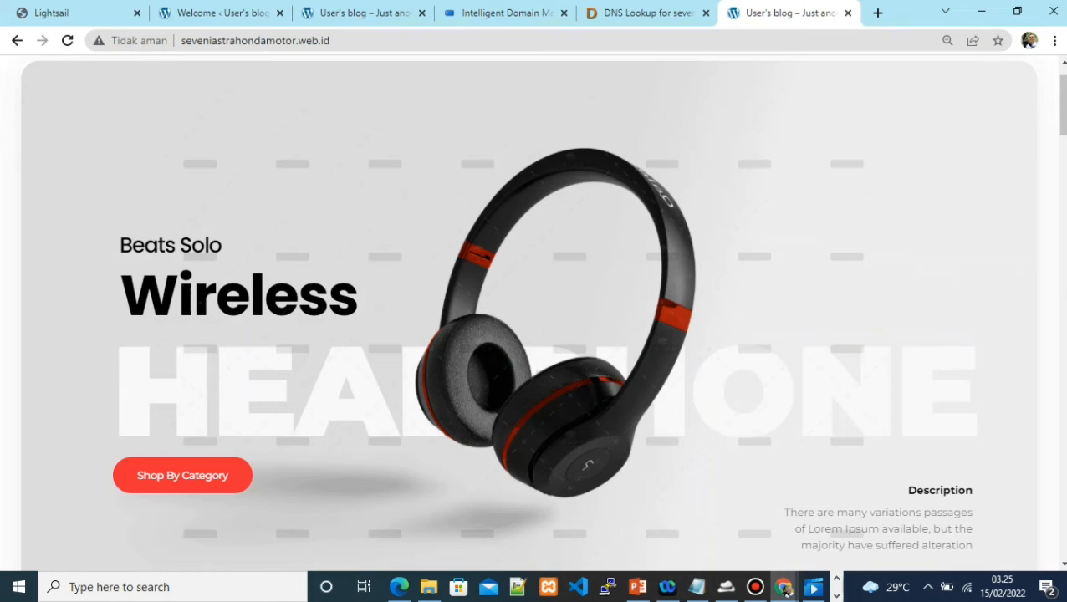
key(ctrl+1)
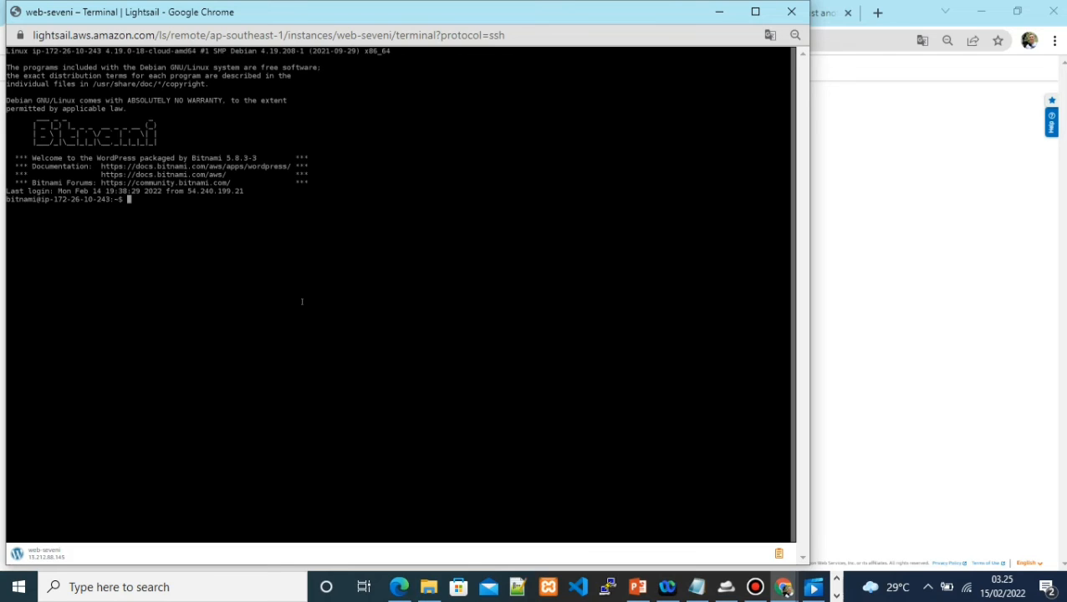
Move into /opt/bitnami, listing the contents of /opt and the bitnami folder
text(cd /opt)
key(Return)
text(ls)
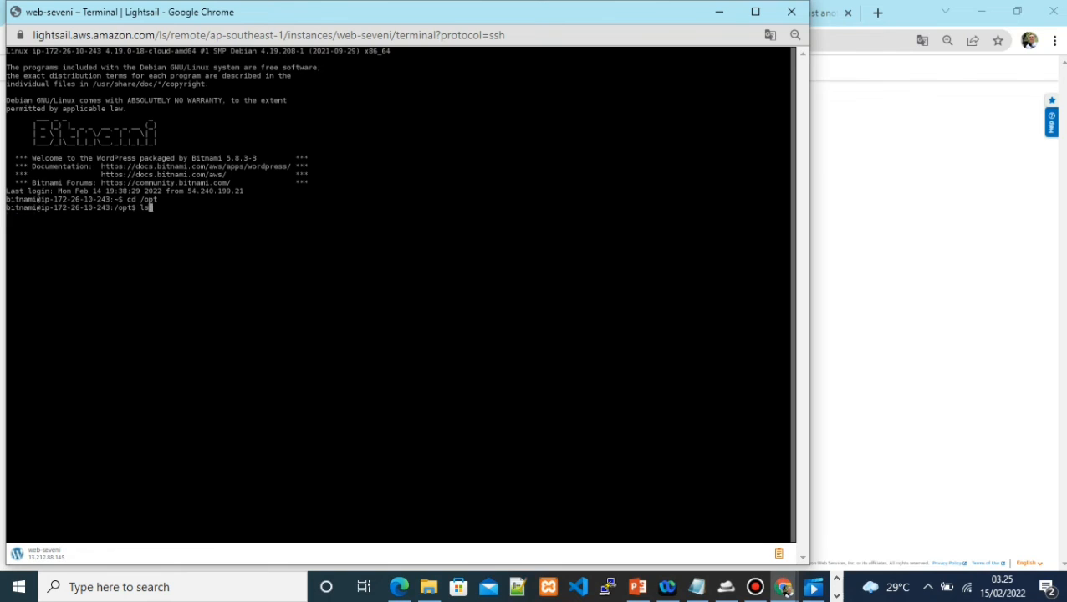
key(Return)
text(cd bitm)
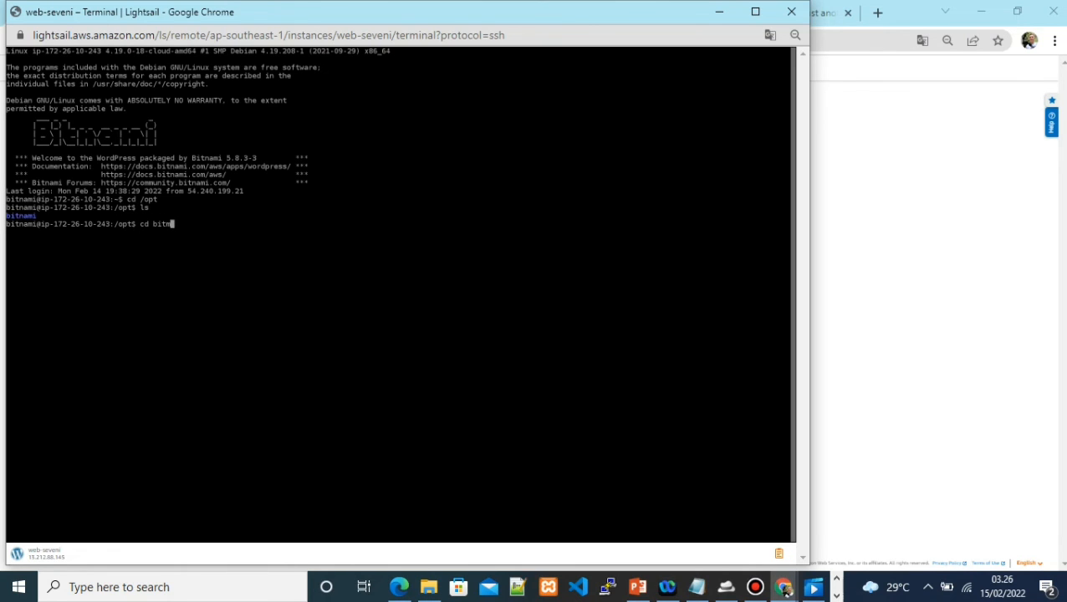
key(BackSpace)
text(n)
key(Tab)
key(Return)
text(ls)
key(Return)
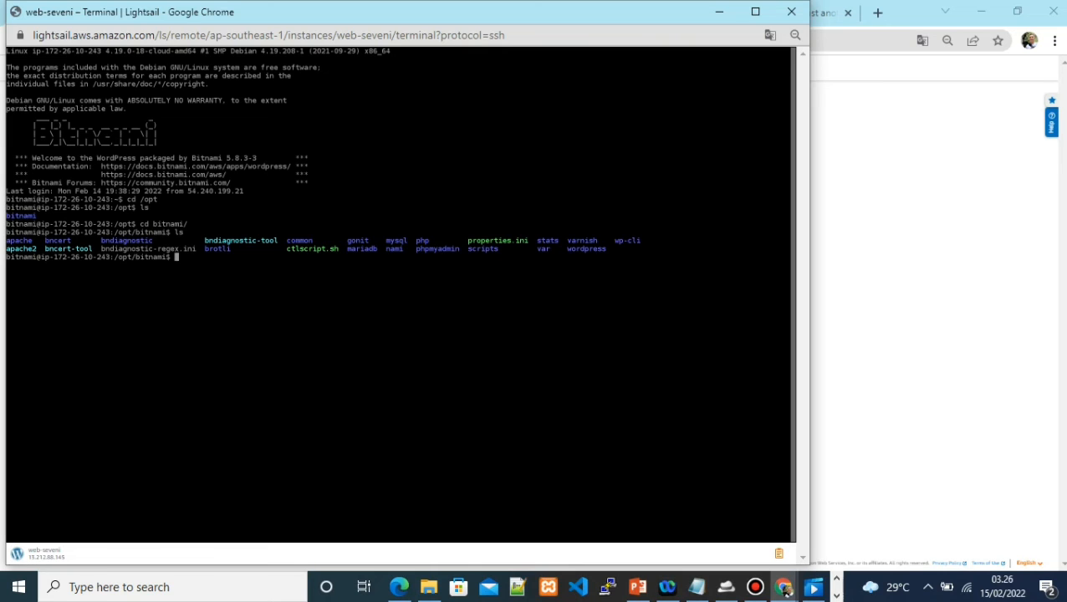
Run ./bncert-tool, which fails because it requires root privileges
text(./bncert-tool)
key(Return)
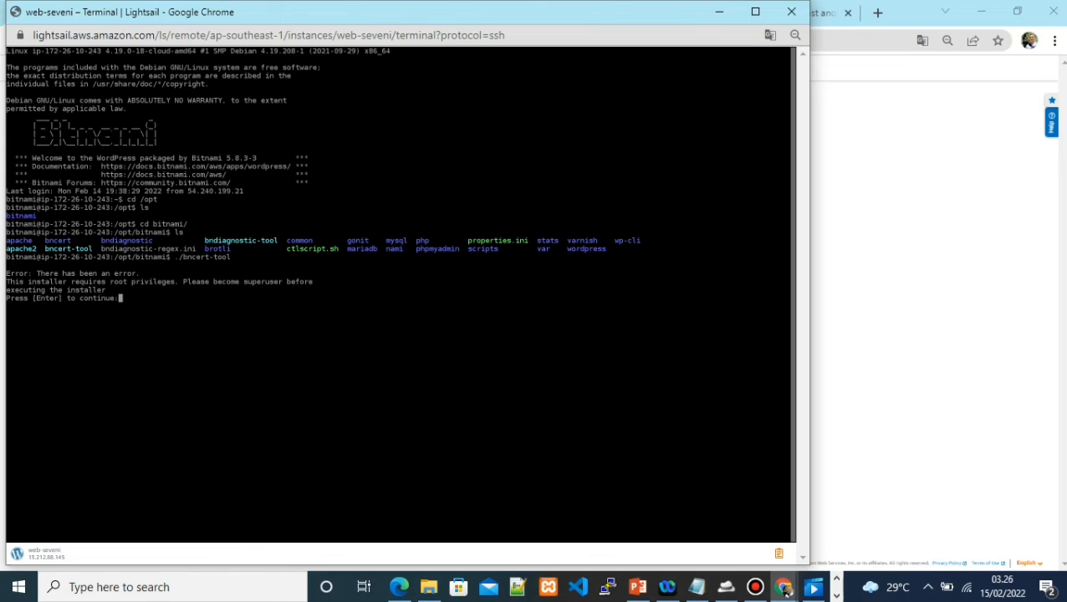
Run sudo /opt/bitnami/bncert-tool, accept the update download with 'y', and rerun it
key(Return)
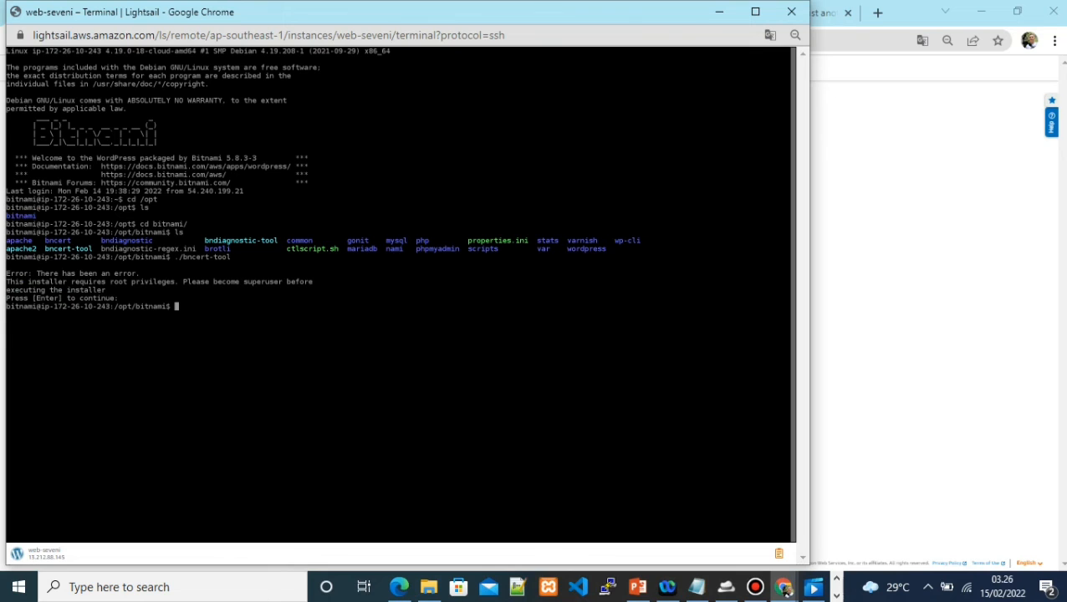
text(sudo /opt/bit)
key(Tab)
text(bncert)
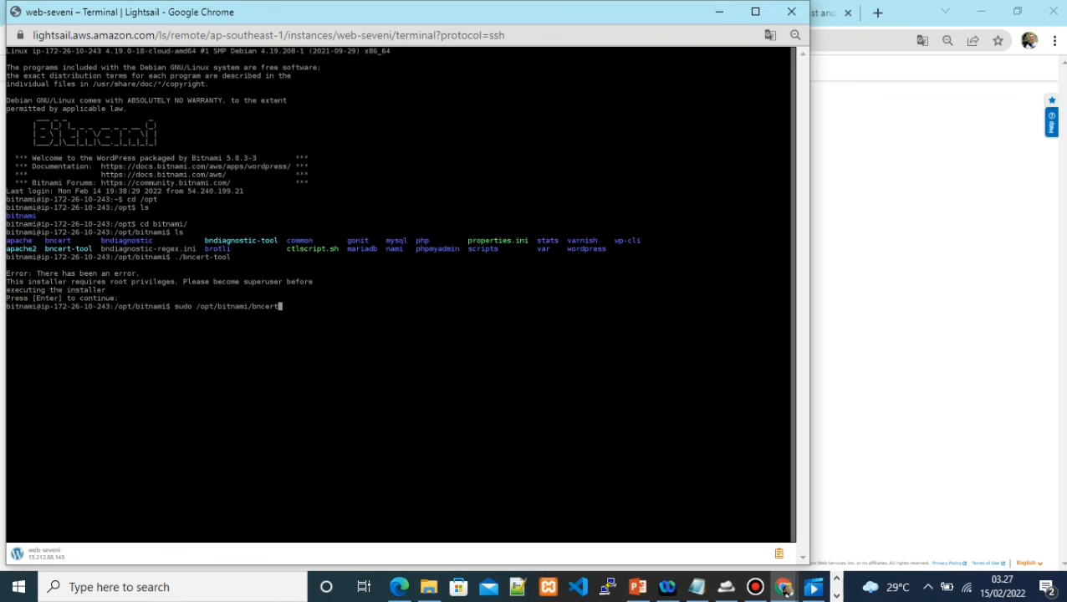
text(-tool)
key(Return)
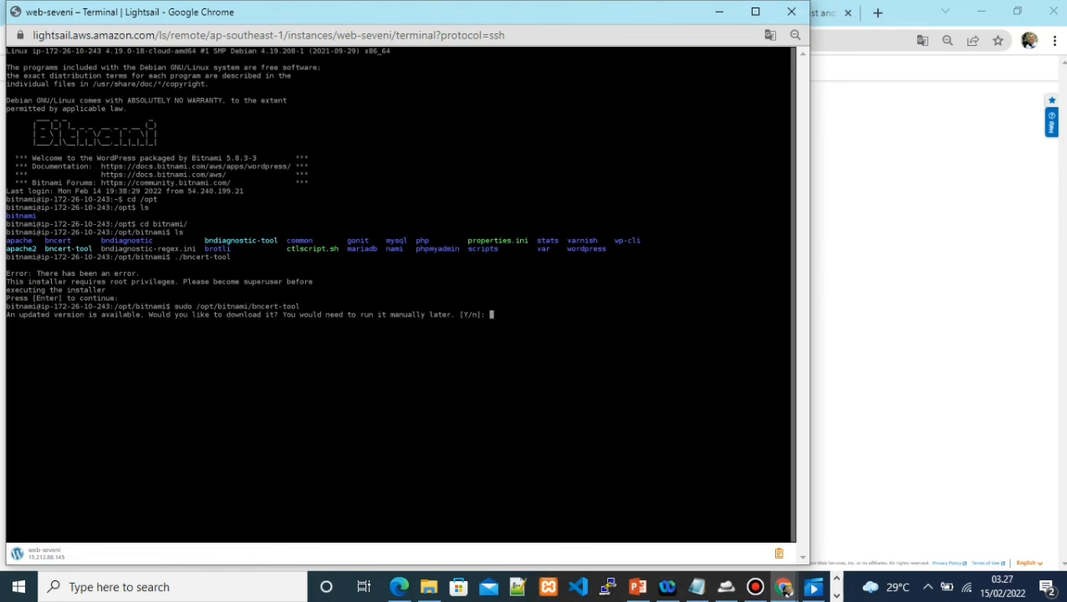
text(y)
key(Return)
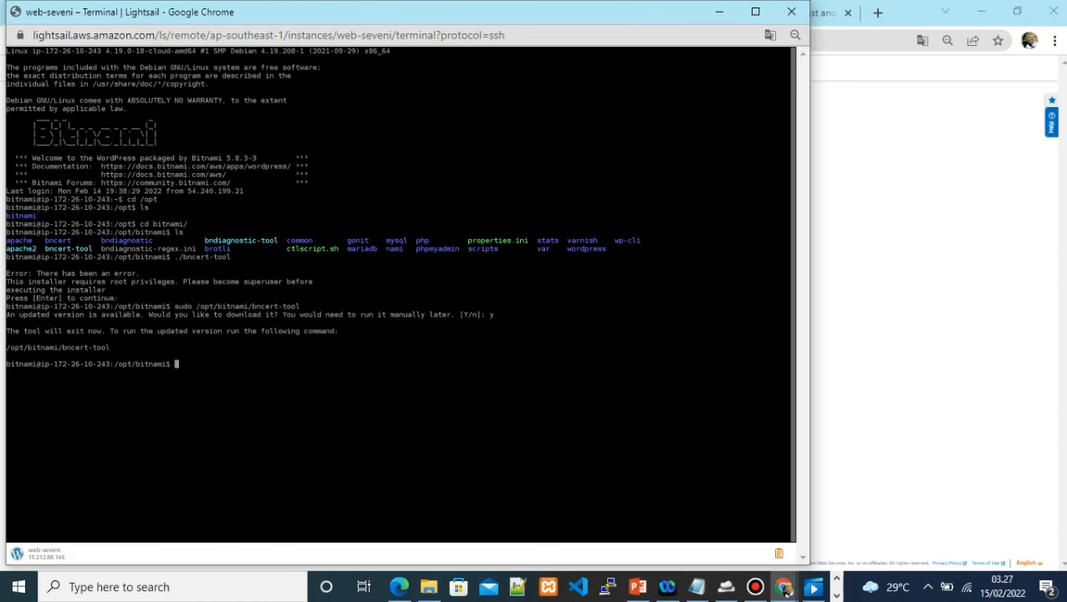
key(Up)
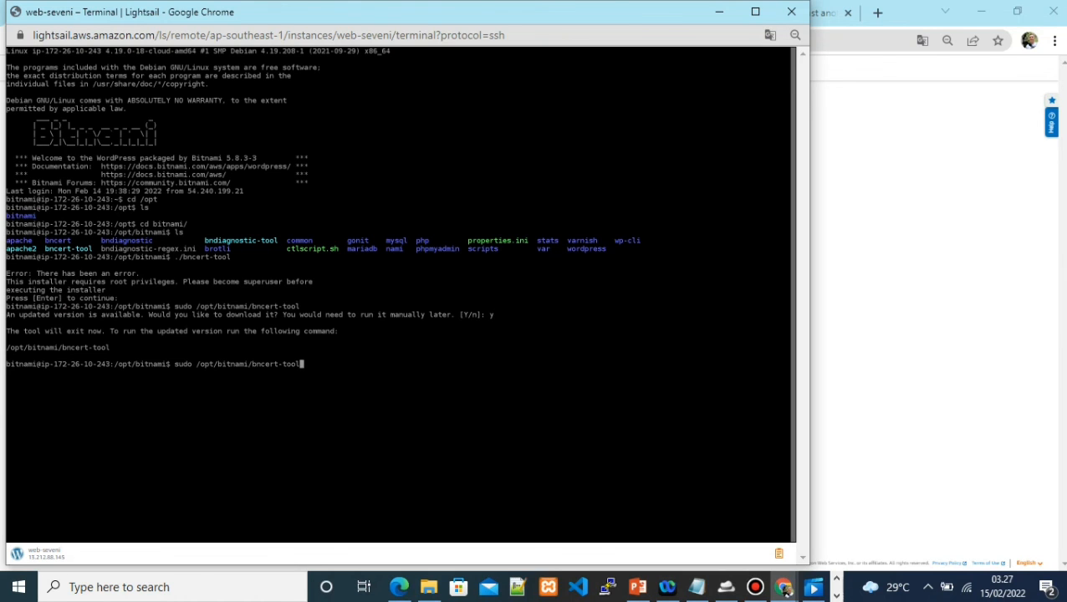
key(Return)
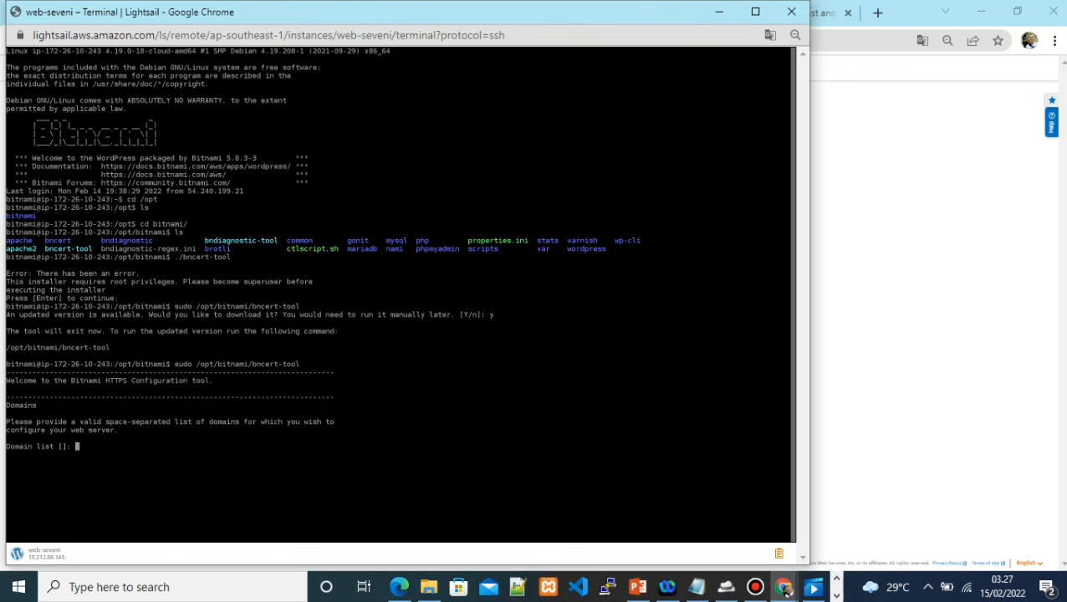
Enter the domain seveniastrahondamotor.web.id, answer 'n' to www, and 'y' to HTTPS redirection
text(see)
text(enia)
text(strahon)
text(damotor)
text(.web.id)
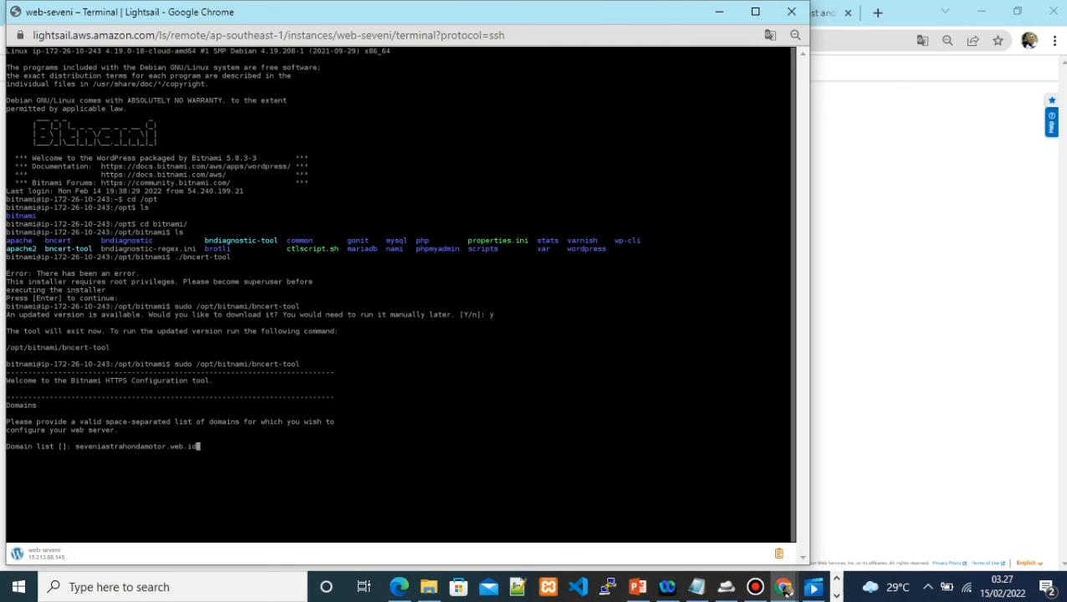
key(Return)
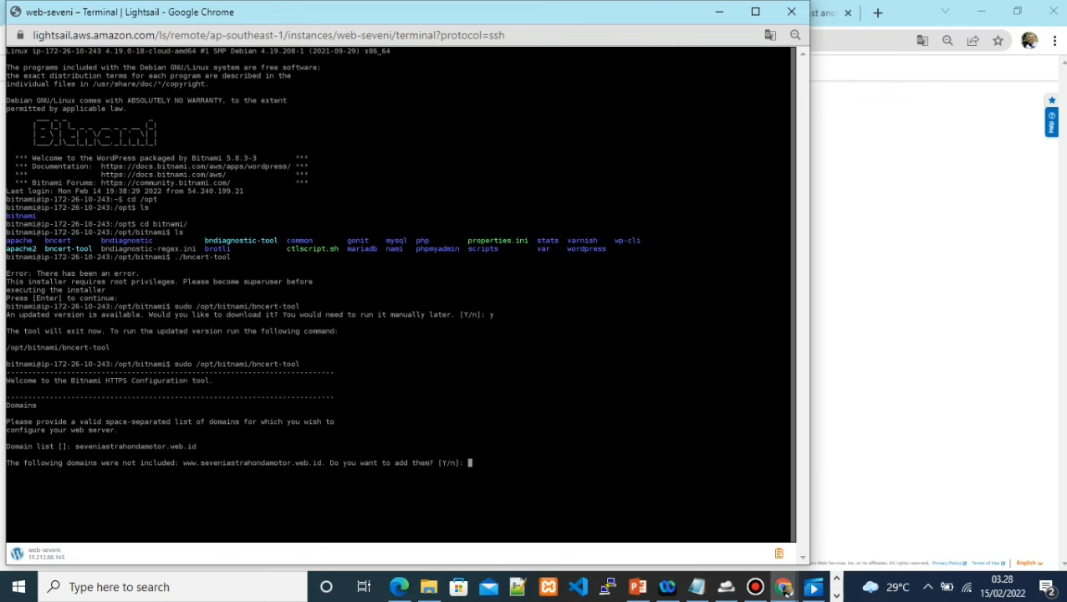
text(n)
key(Return)
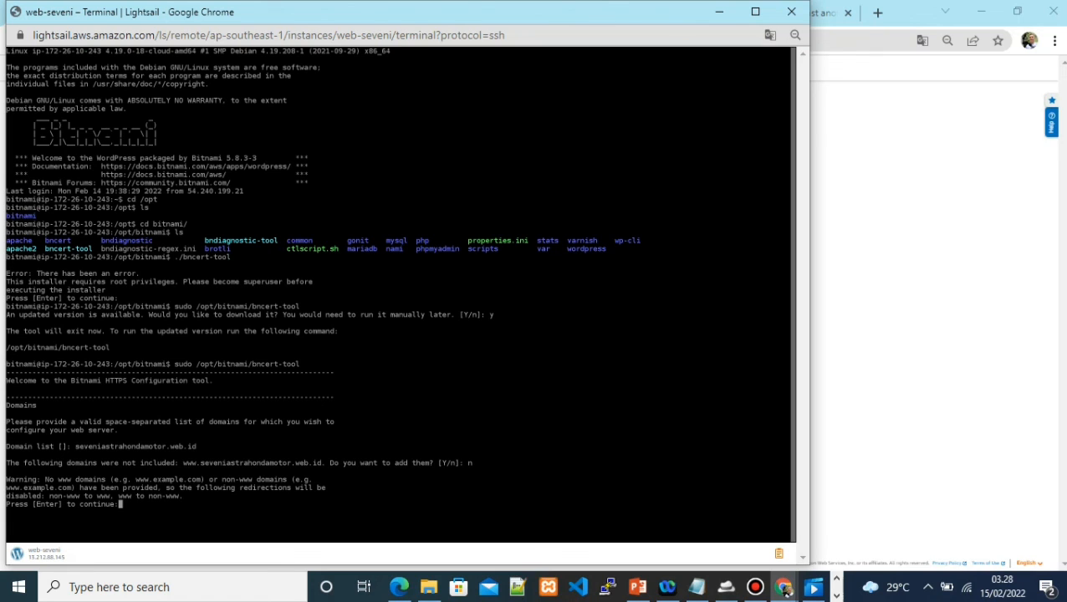
key(Return)
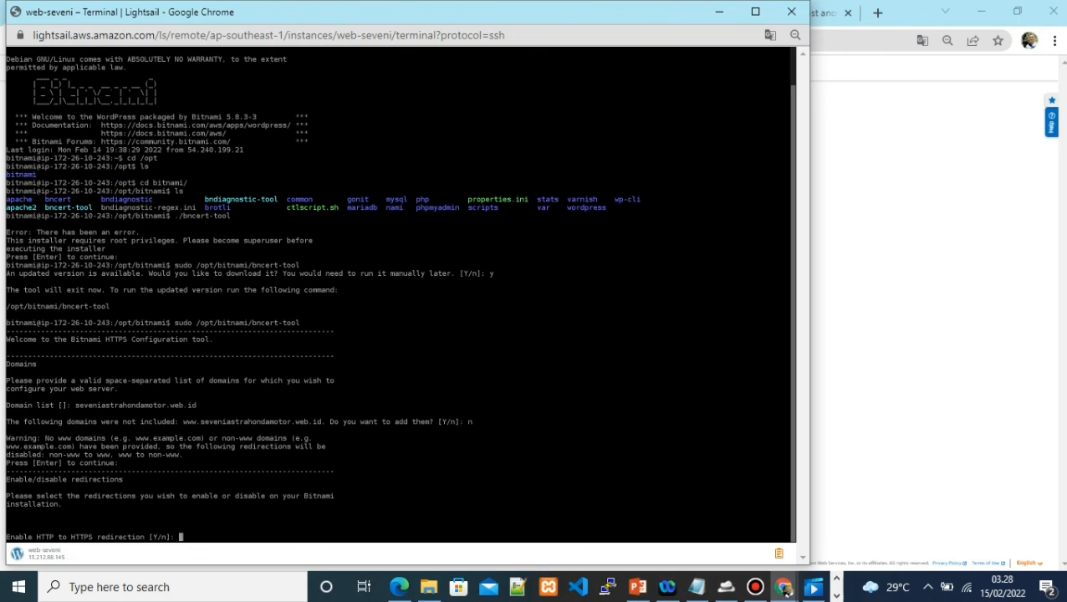
text(y)
key(Return)
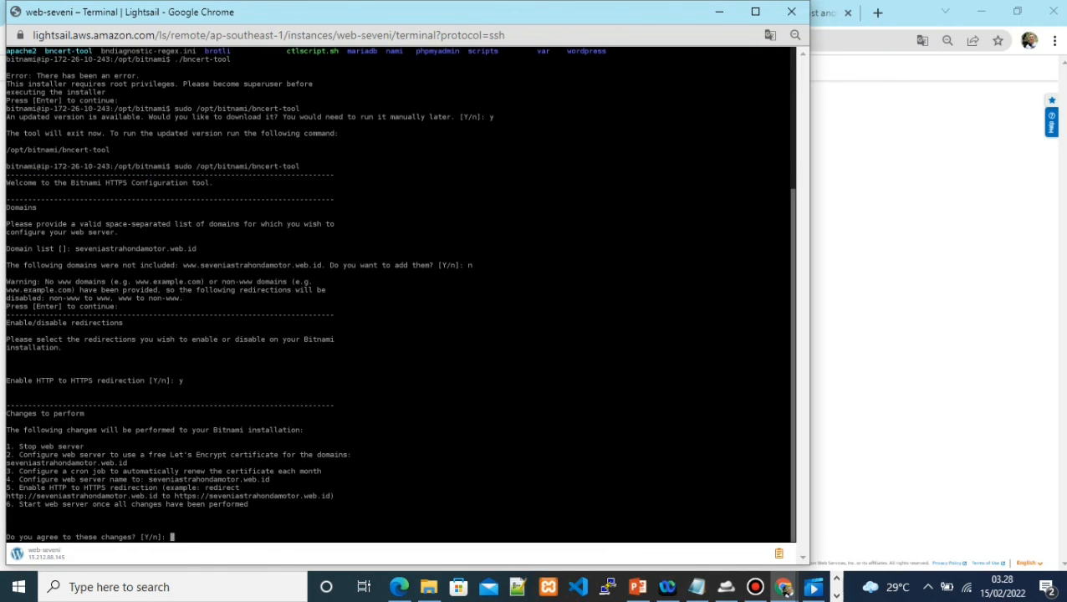
Approve the changes, enter a contact e-mail, accept the Subscriber Agreement, and finish
text(y)
key(Return)
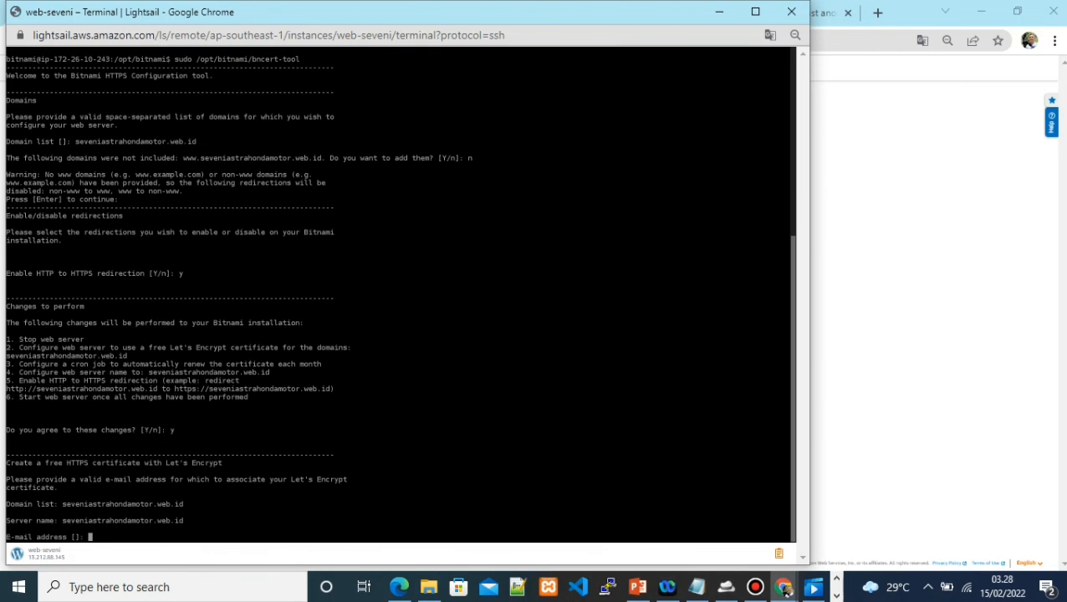
key(Return)
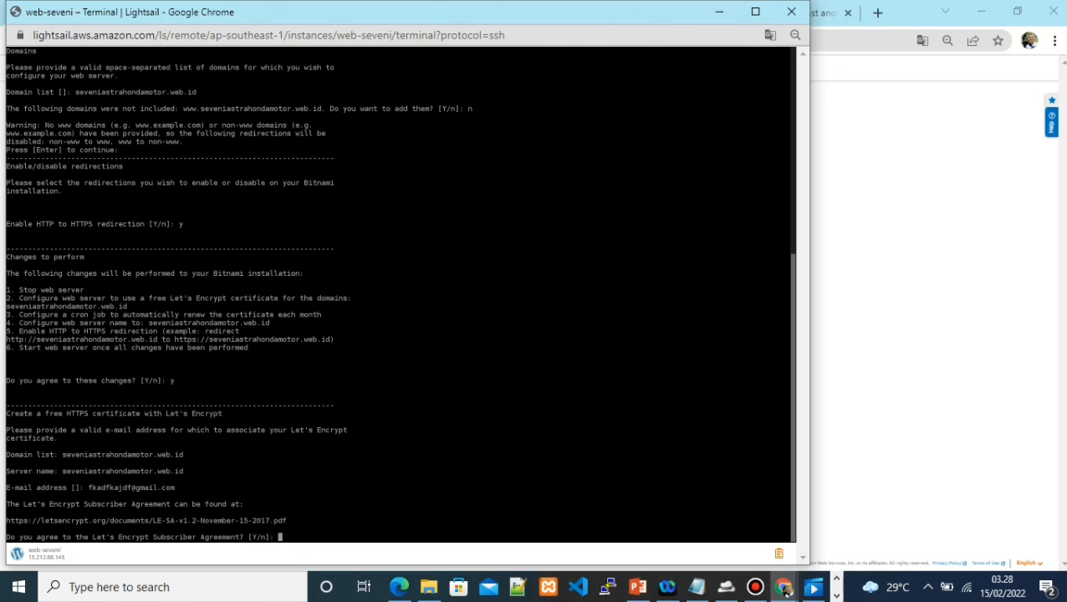
text(y)
key(Return)
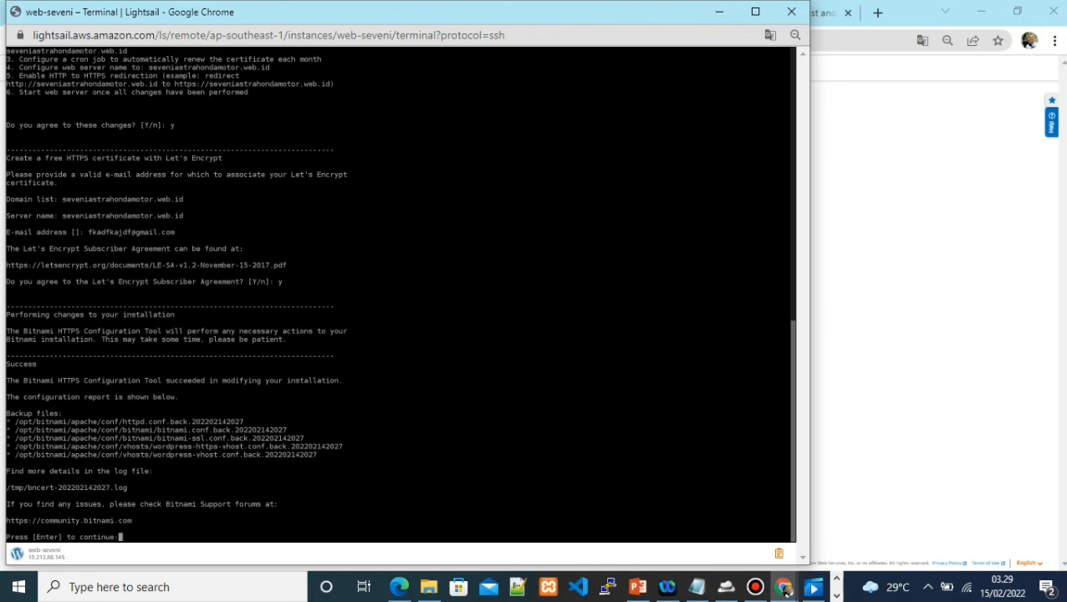
key(Return)
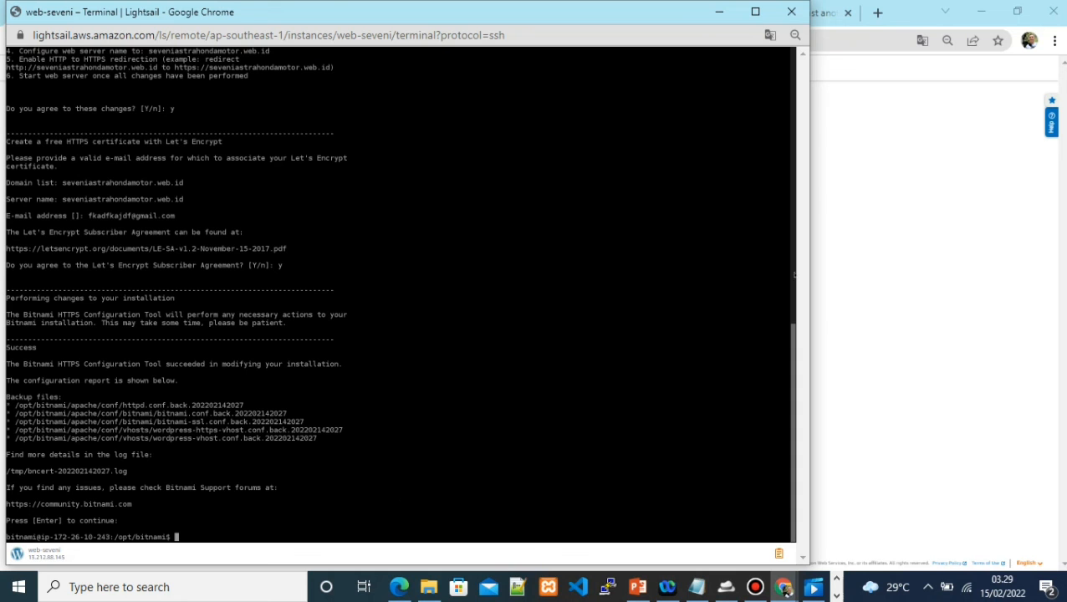
click(786, 590)
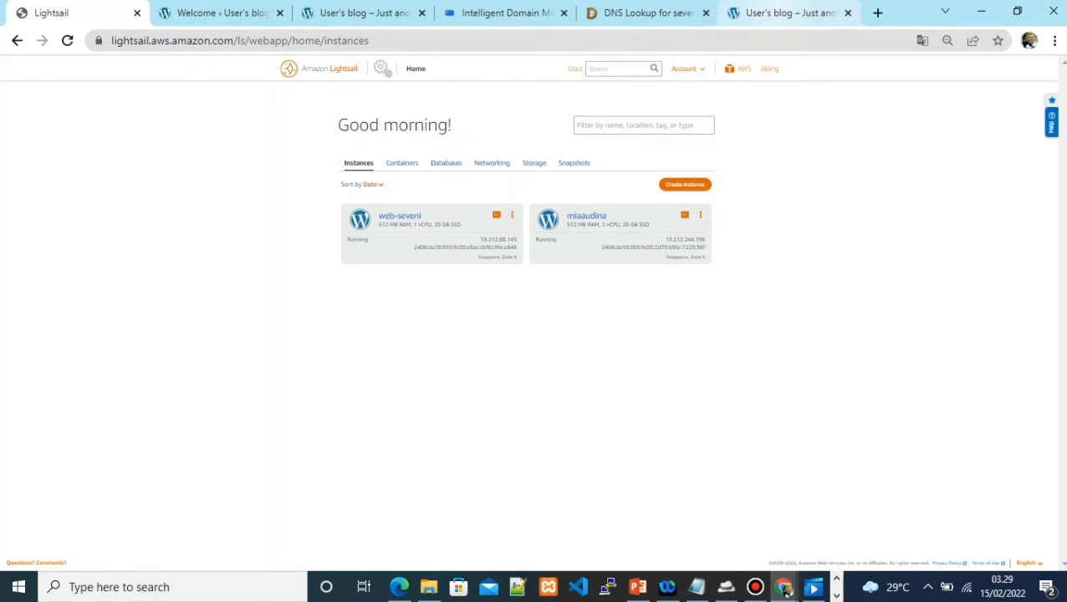
key(ctrl+9)
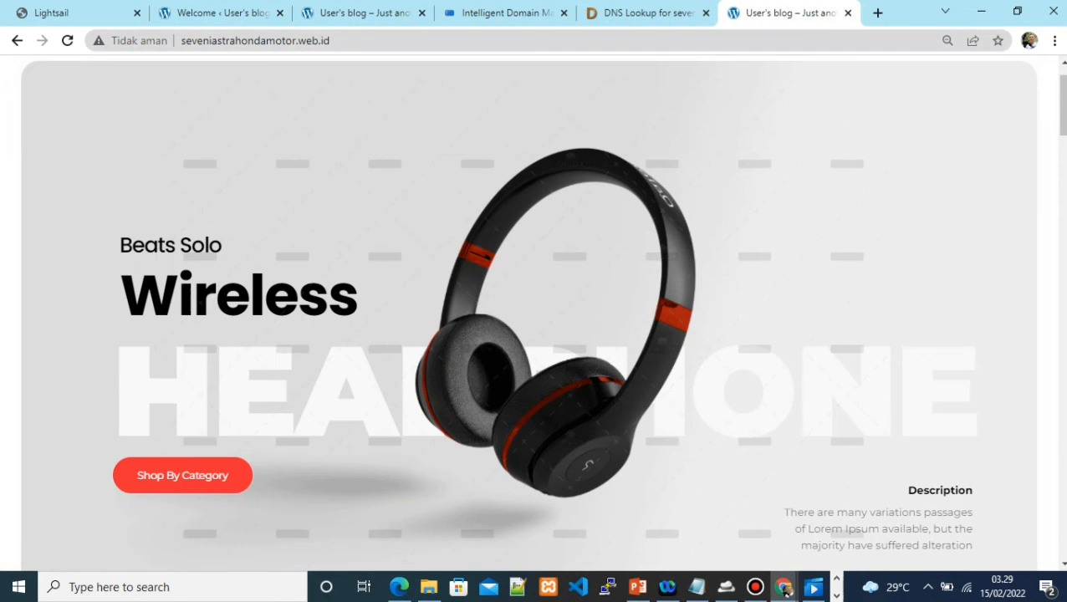
key(ctrl+l)
text(weg)
key(BackSpace)
key(BackSpace)
key(BackSpace)
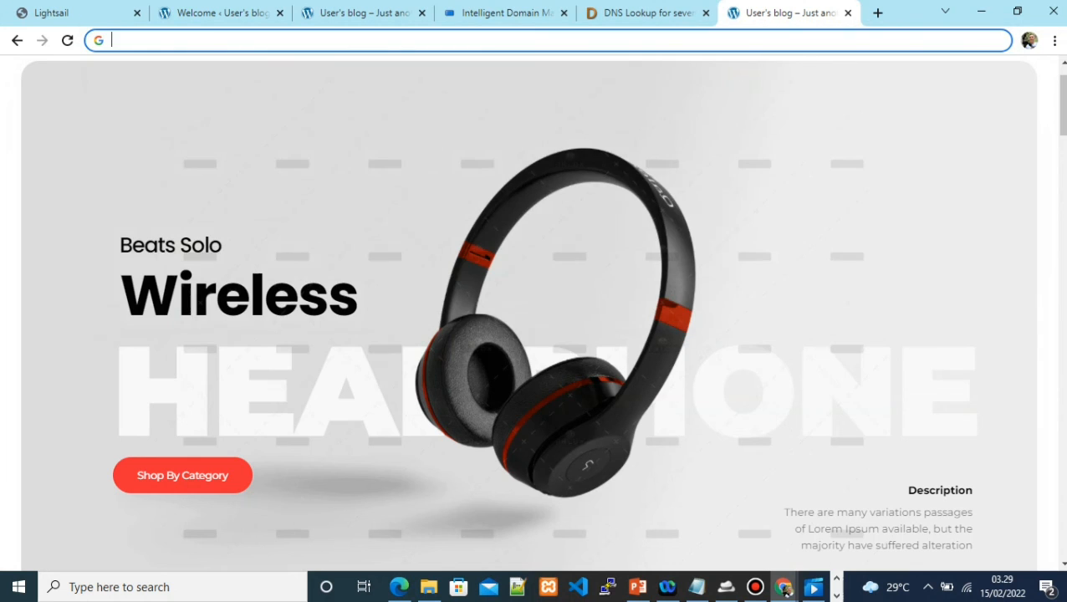
text(http:)
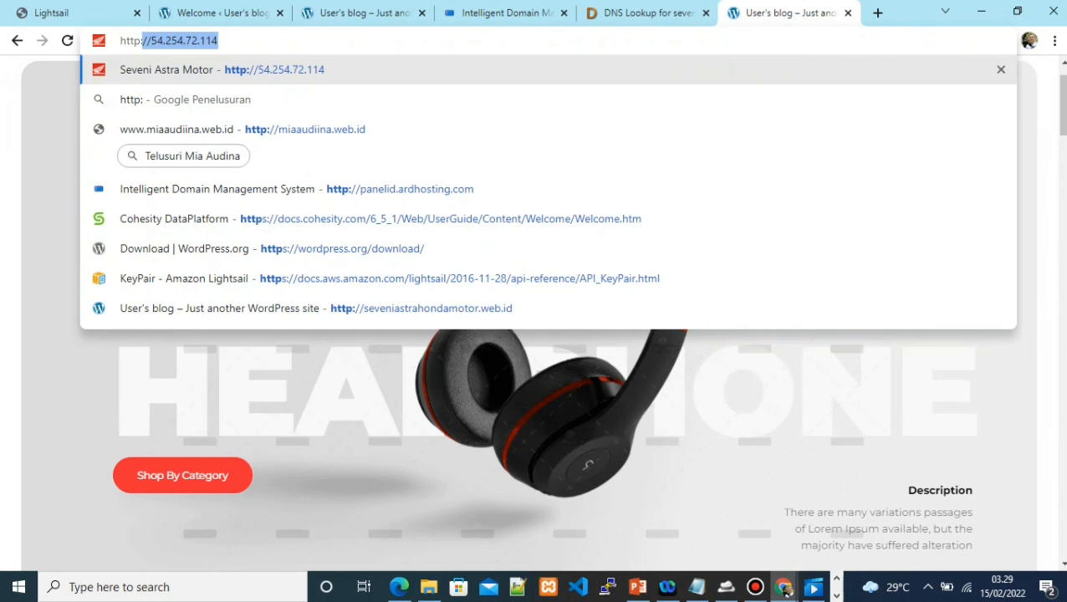
text(//seve)
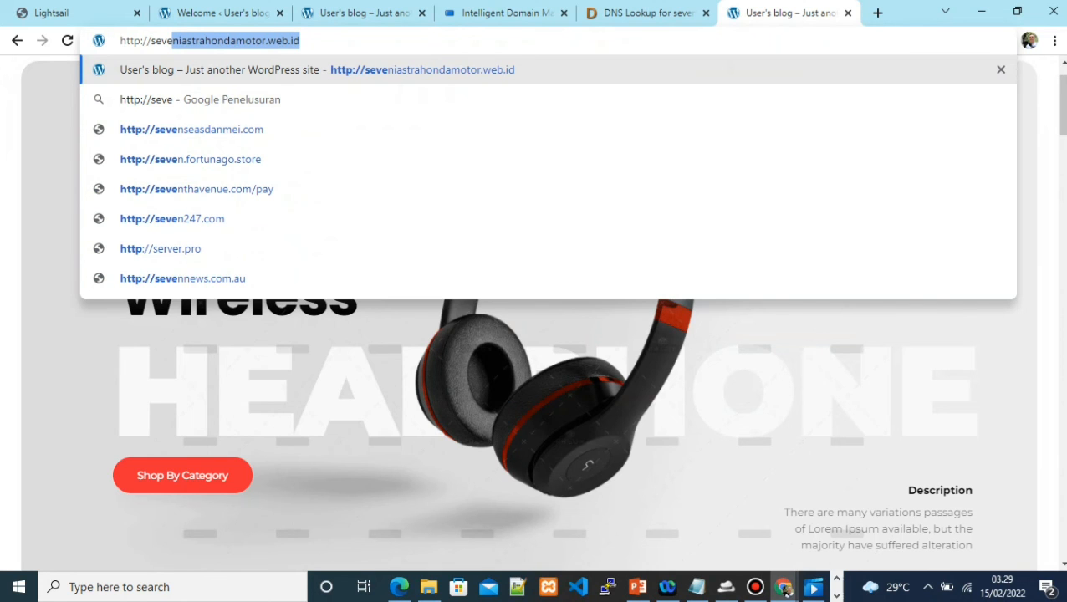
key(Return)
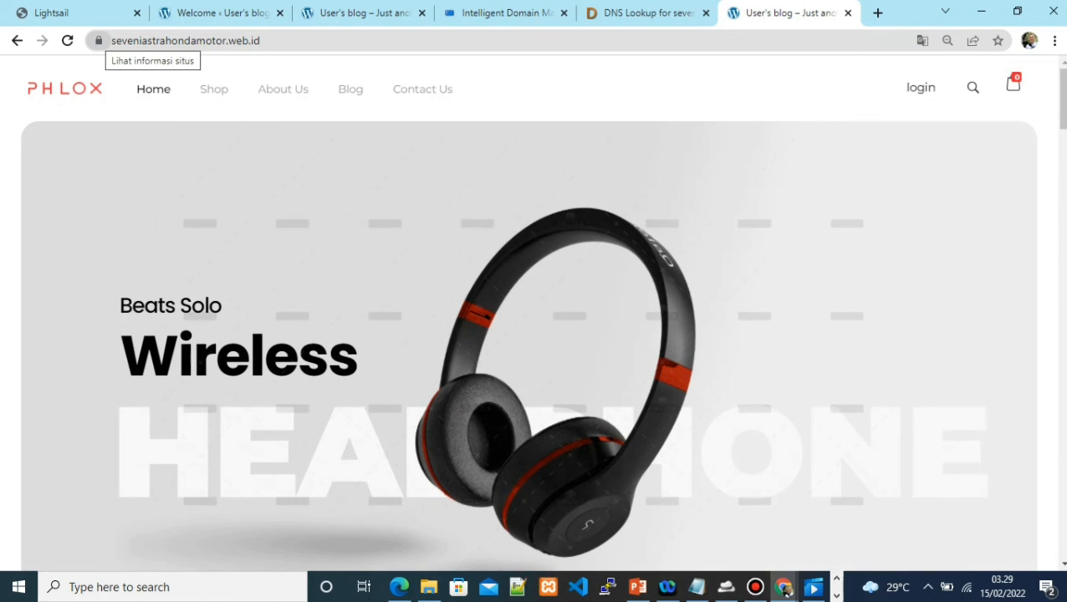
Check the padlock details to confirm the connection is now secure
click(98, 40)
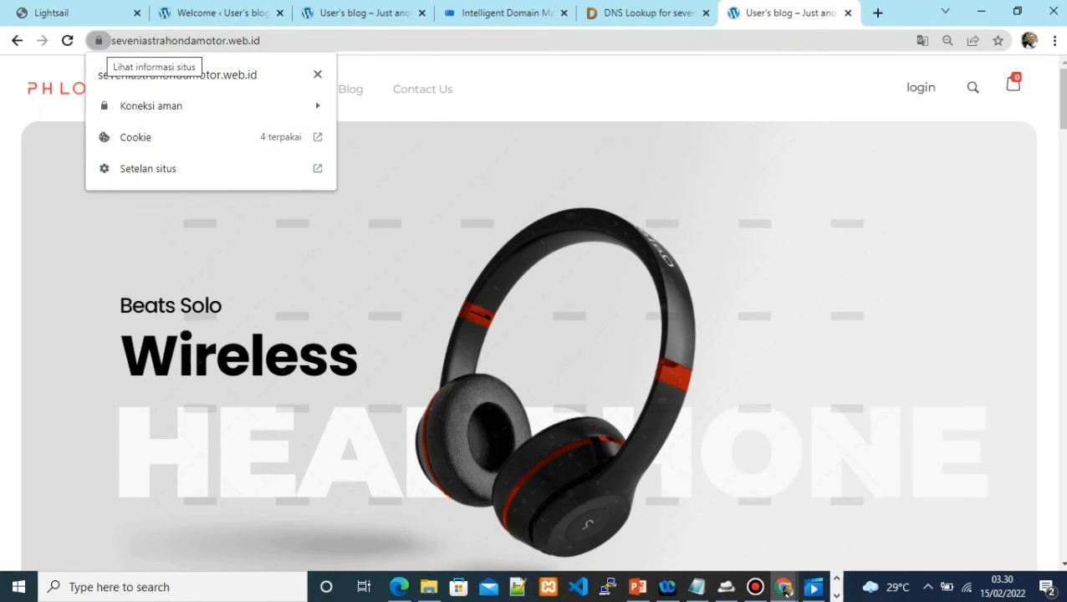
click(97, 40)
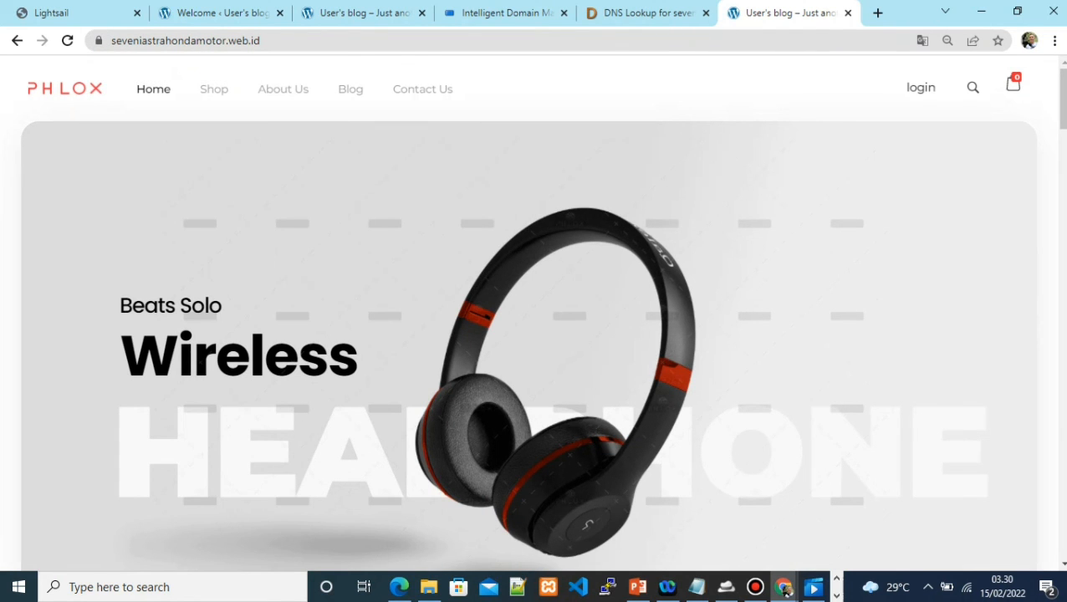
click(755, 587)
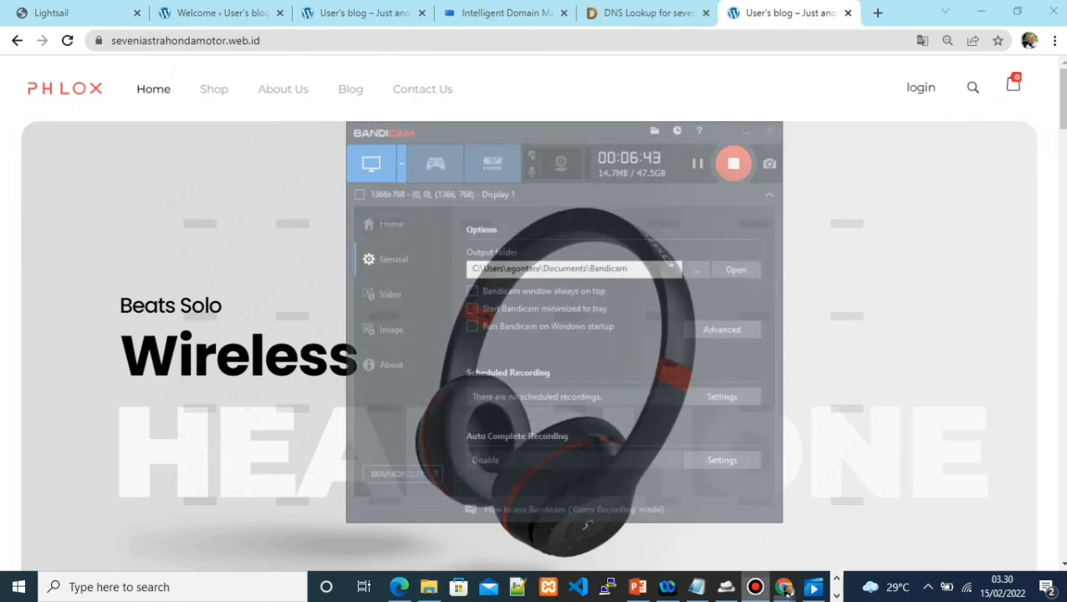